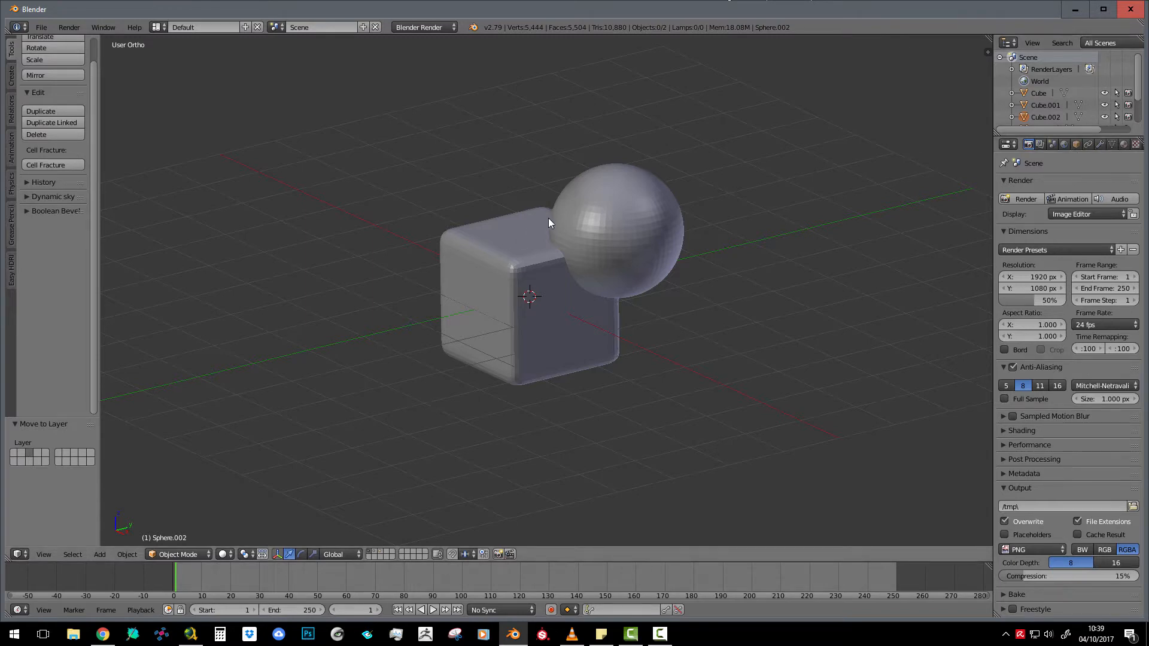
Select the sphere and add the rounded cube to the selection as the active object.
middle_click_drag(561, 225, 542, 193)
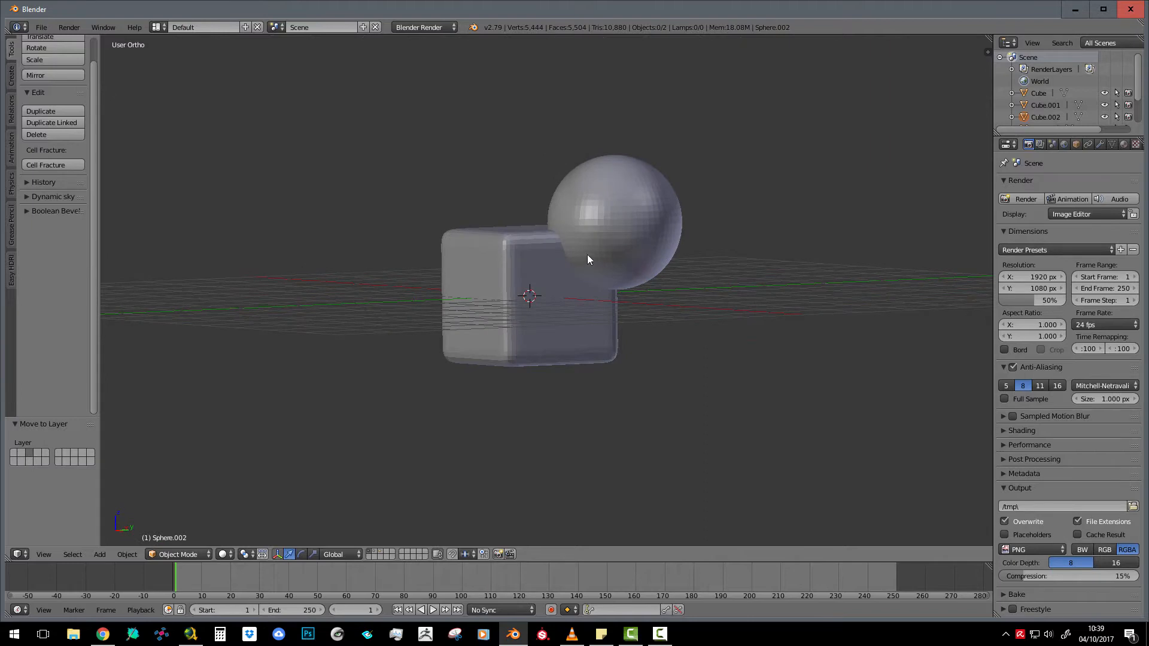
middle_click_drag(588, 253, 591, 255)
middle_click_drag(557, 212, 569, 185)
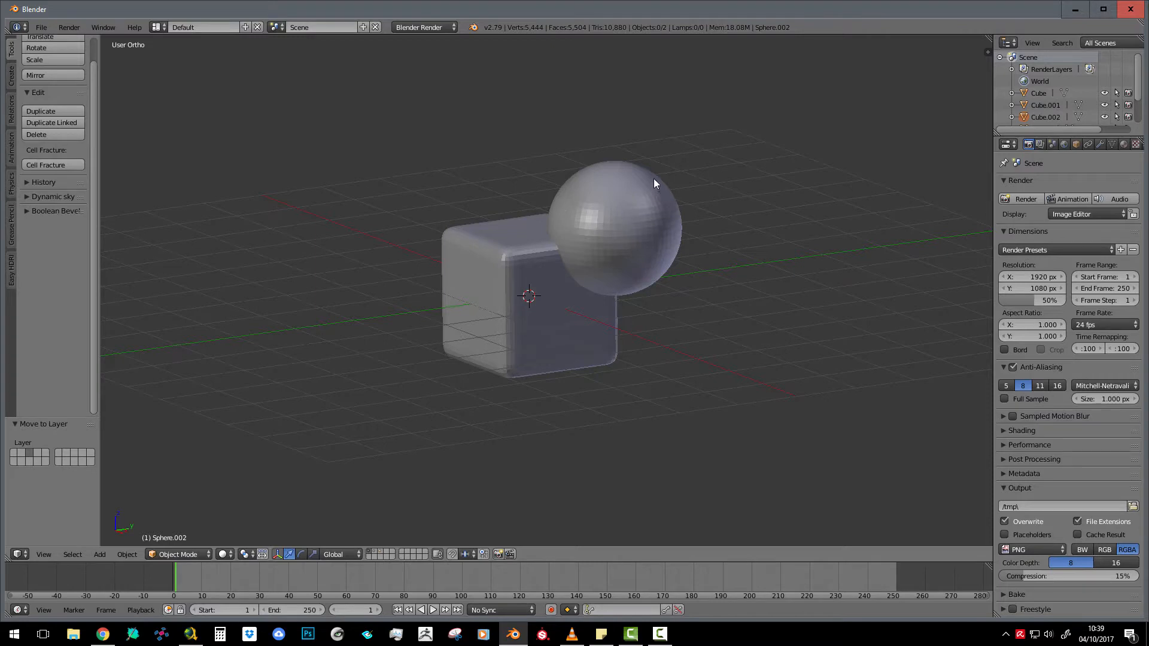
right_click(623, 205)
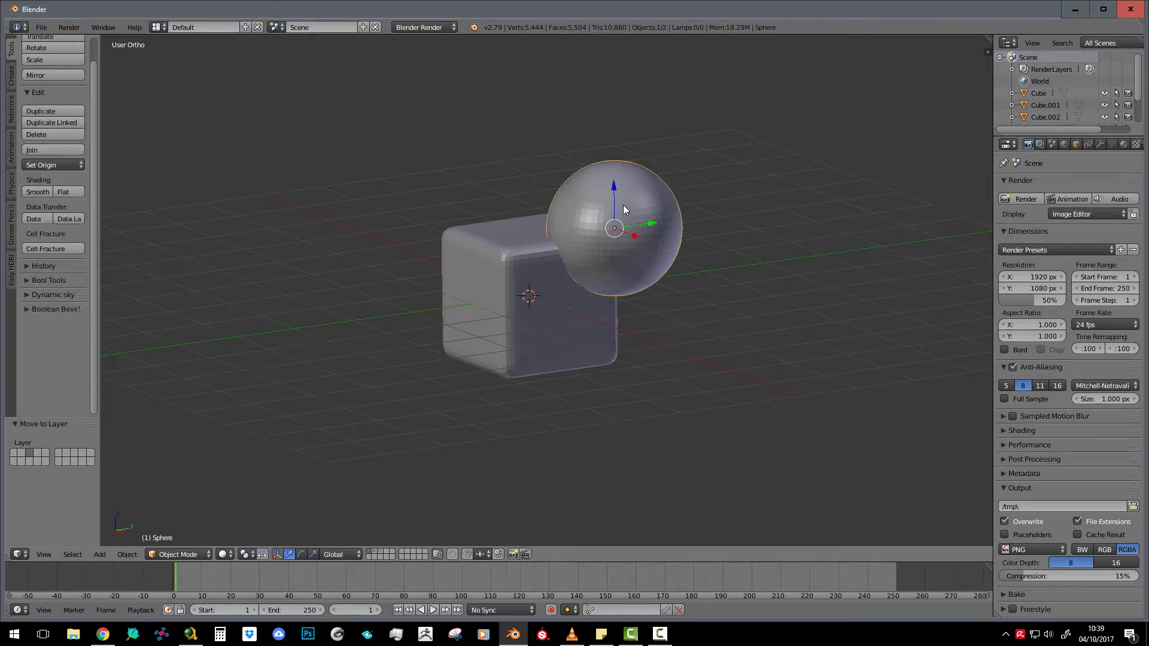
right_click(528, 257, "shift")
middle_click_drag(530, 254, 573, 286)
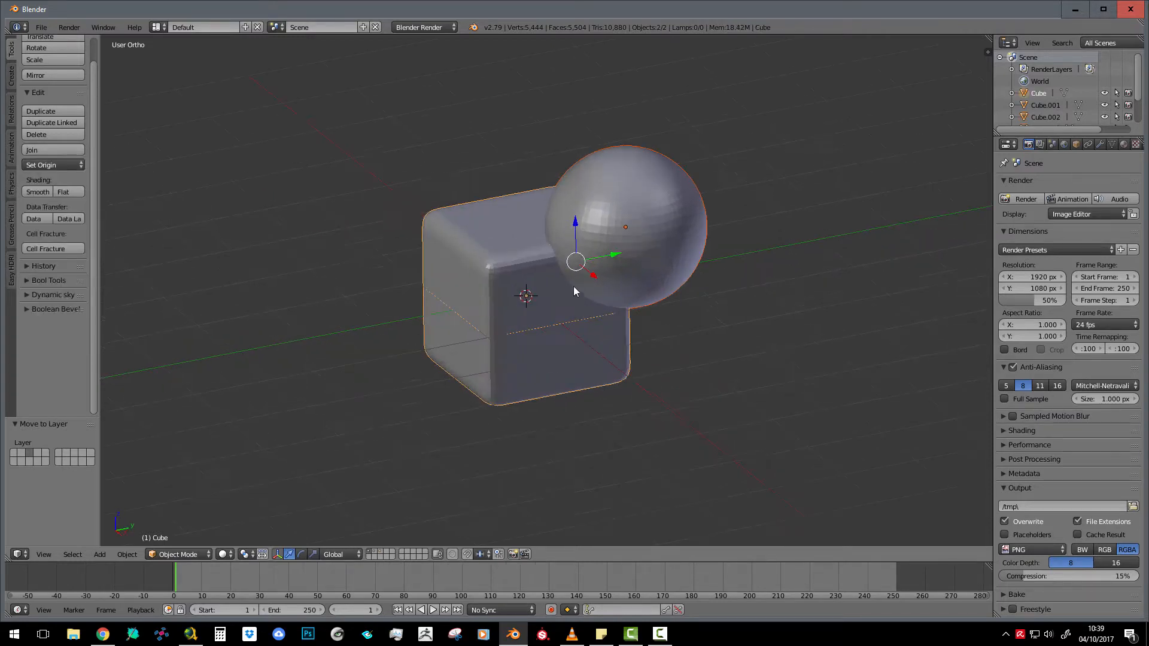
Look up the Boolean add-ons in the user preferences by searching for "bool", and close the preferences.
left_click(40, 27)
left_click(87, 158)
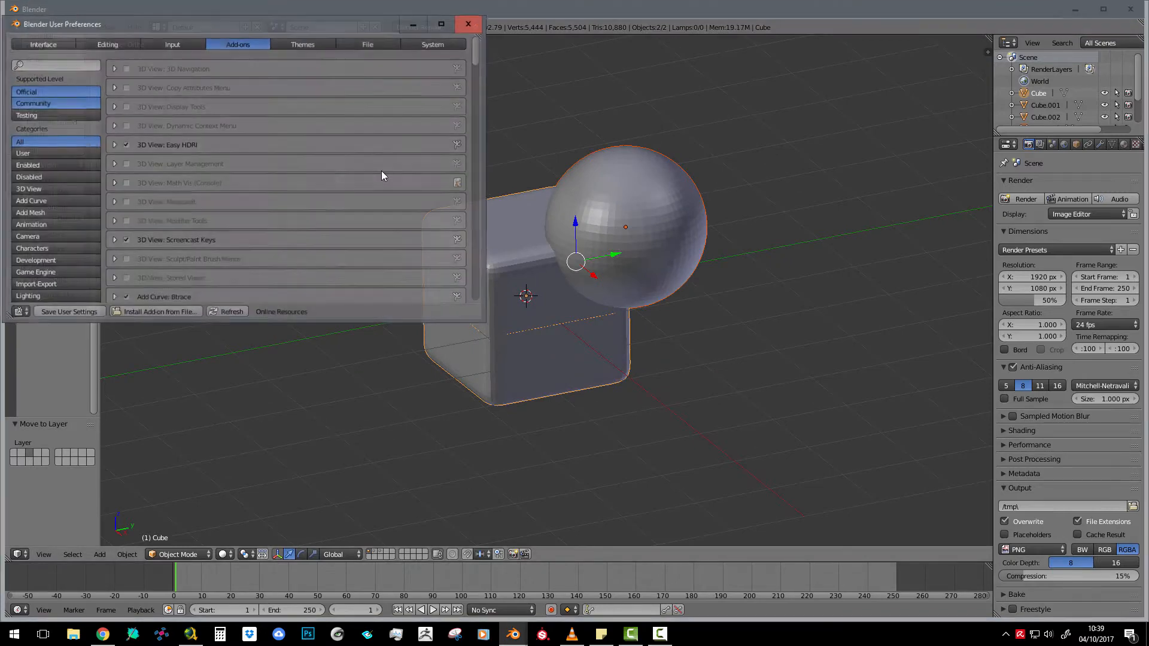
left_click(60, 64)
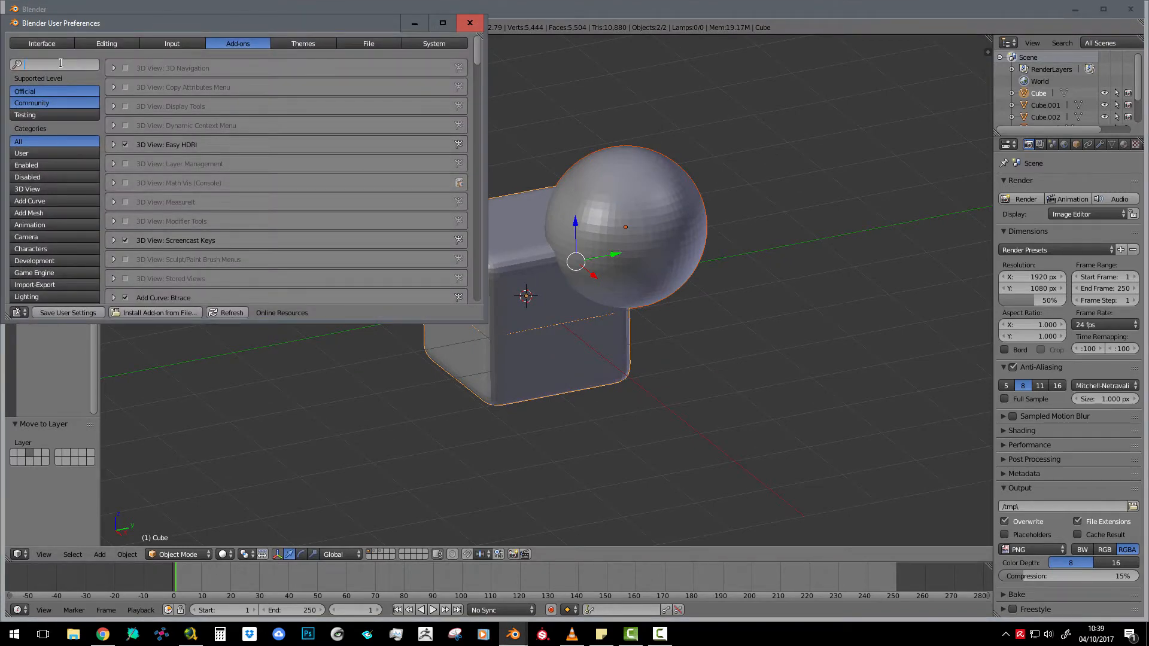
type("bool")
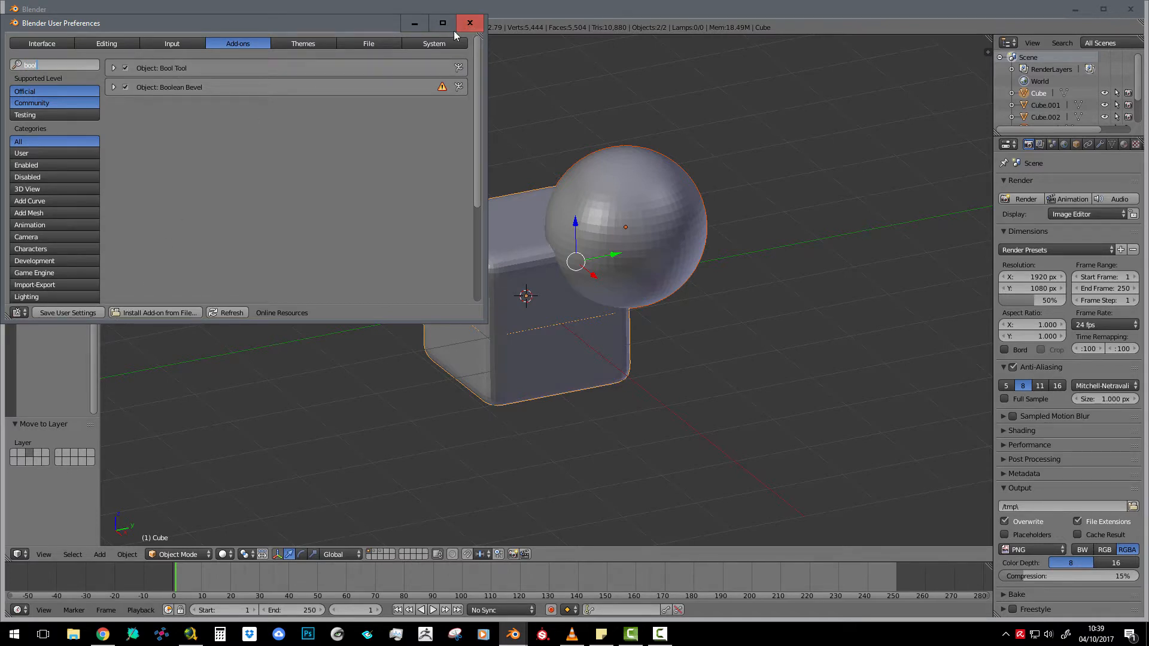
left_click(470, 23)
Start the Screencast Keys display in the 3D view.
mouse_move(537, 246)
middle_mouse_down()
mouse_move(568, 234)
mouse_move(581, 203)
mouse_move(510, 256)
mouse_move(554, 245)
middle_mouse_up()
scroll(597, 224, "down", 3)
scroll(598, 224, "up", 3)
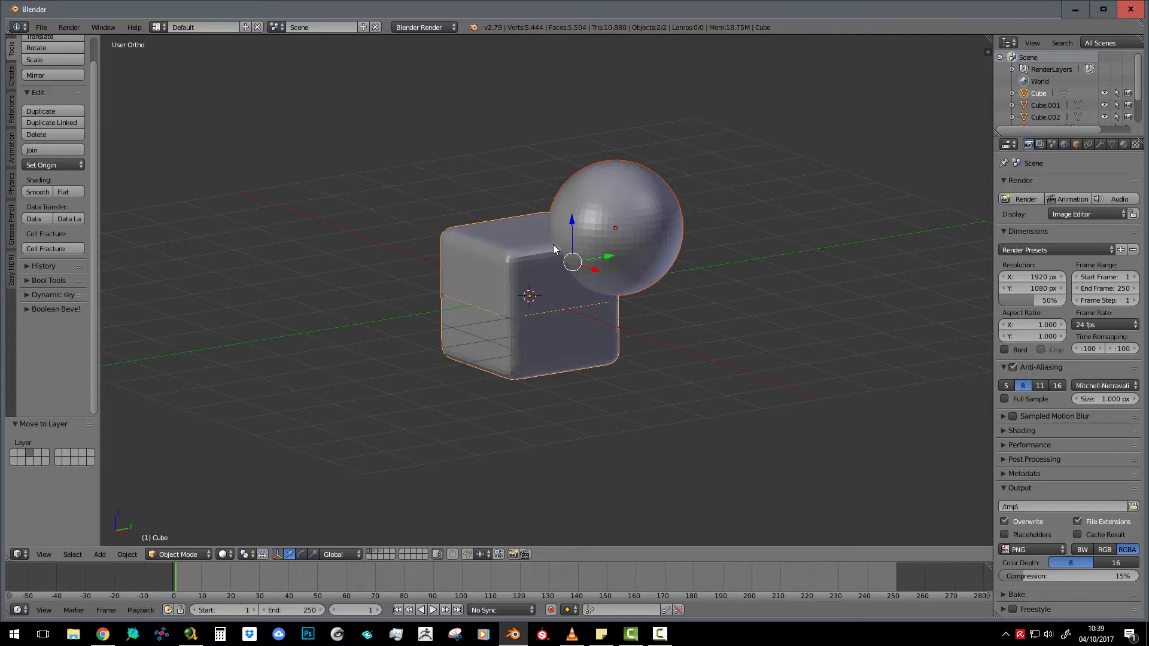
key("n")
scroll(936, 525, "down", 5)
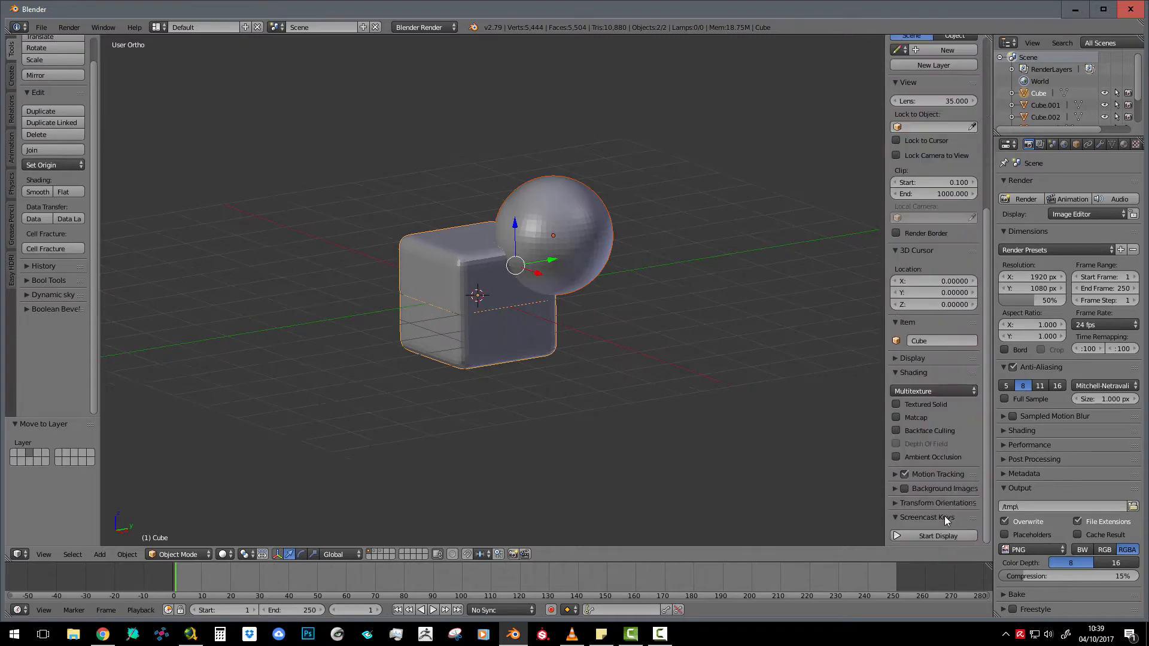
left_click(938, 535)
key("n")
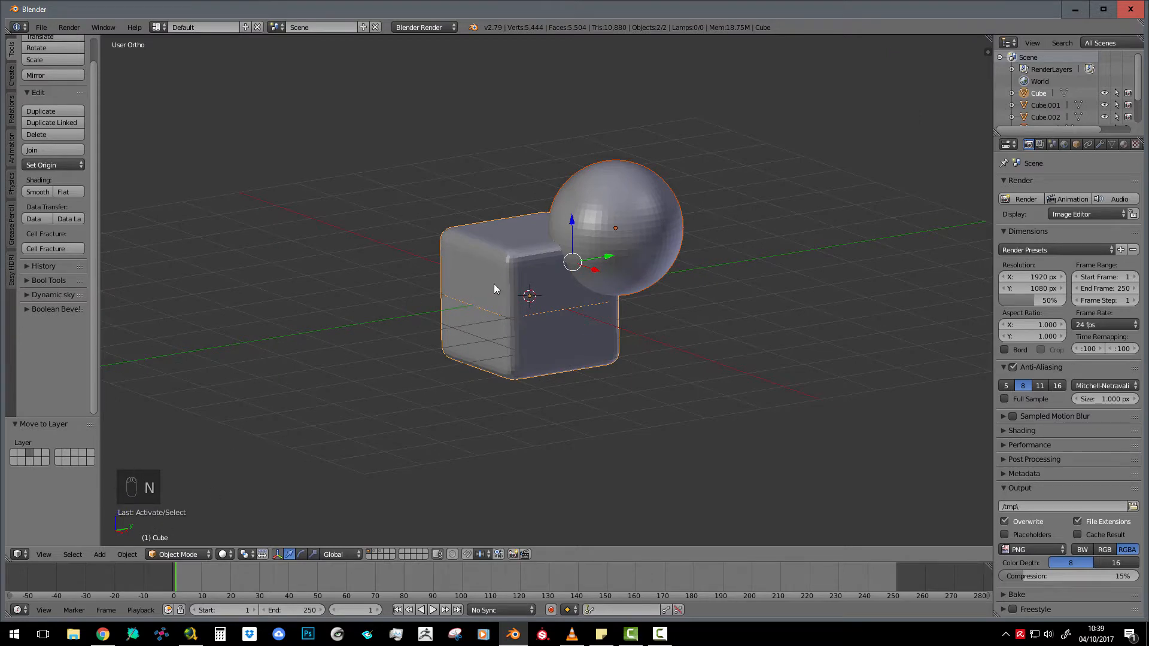
Subtract the sphere from the cube as a Bool Tool brush difference, and inspect the cube's modifier and the sphere's mesh.
key("ctrl+KP_Subtract")
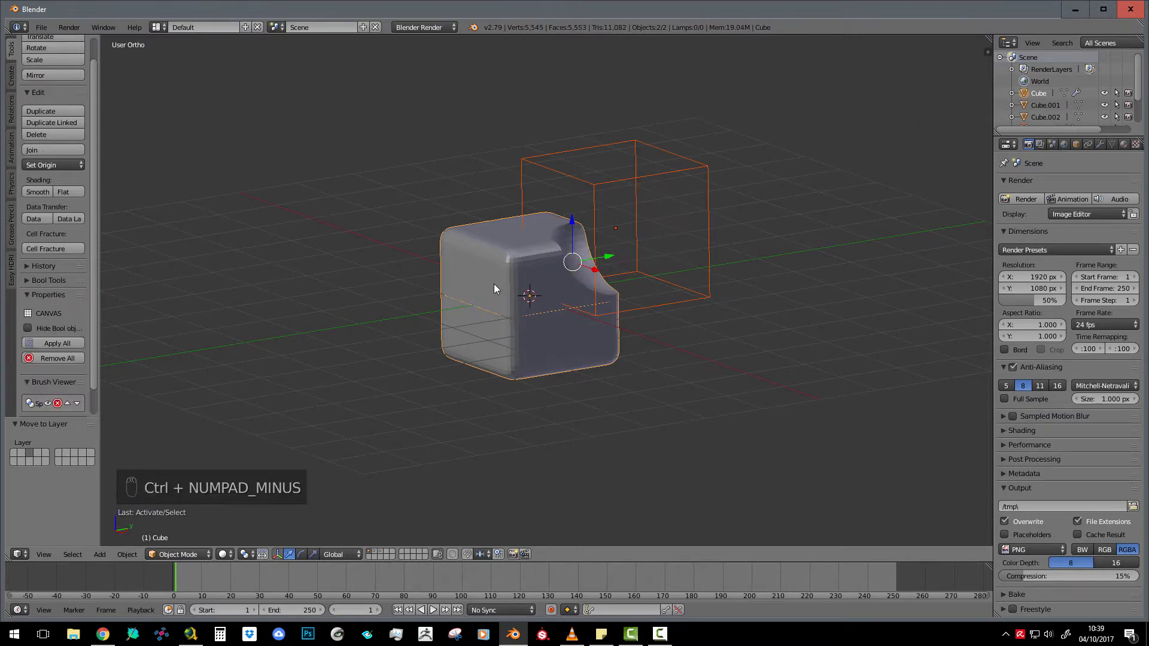
left_click(1099, 143)
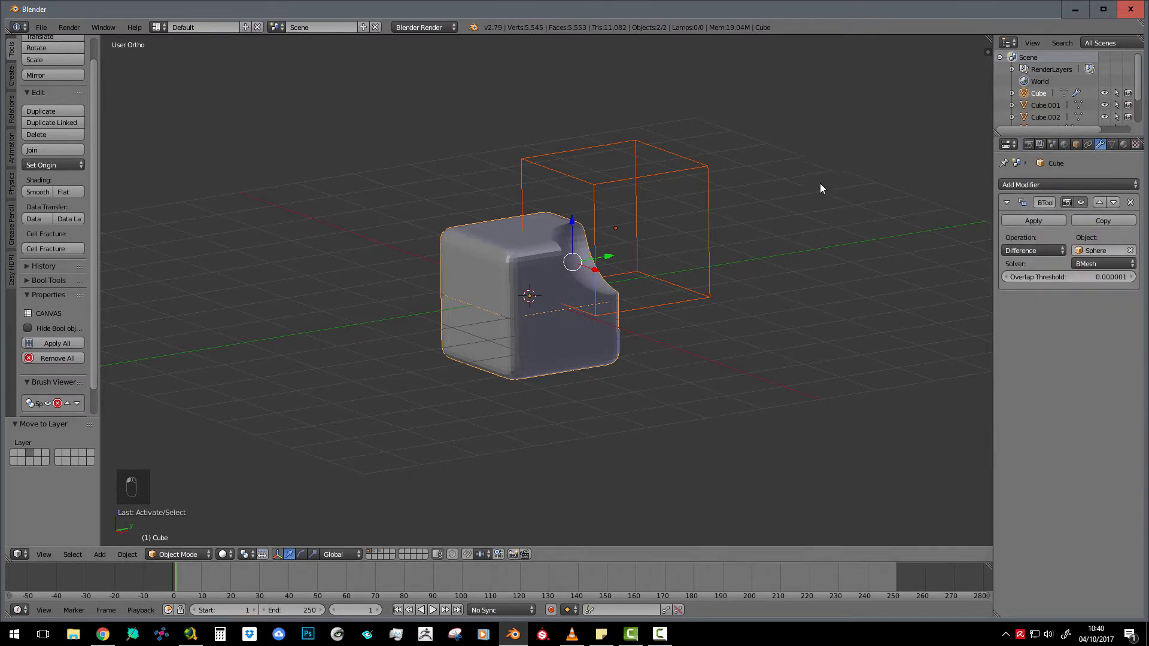
right_click(658, 179)
key("Tab")
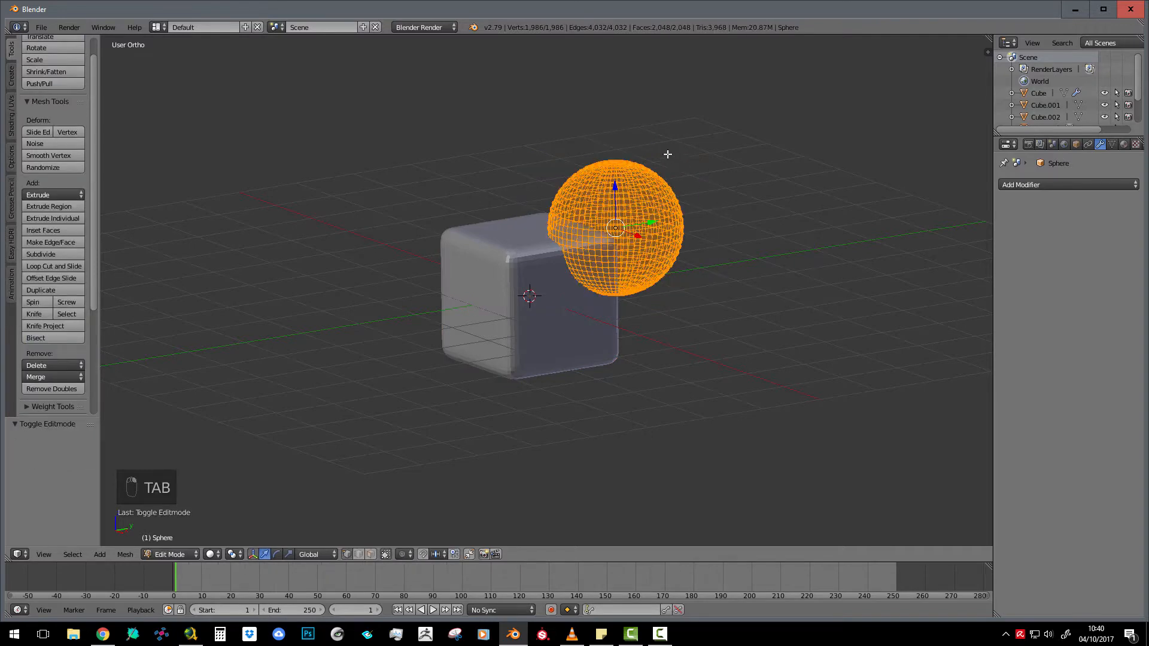
key("Tab")
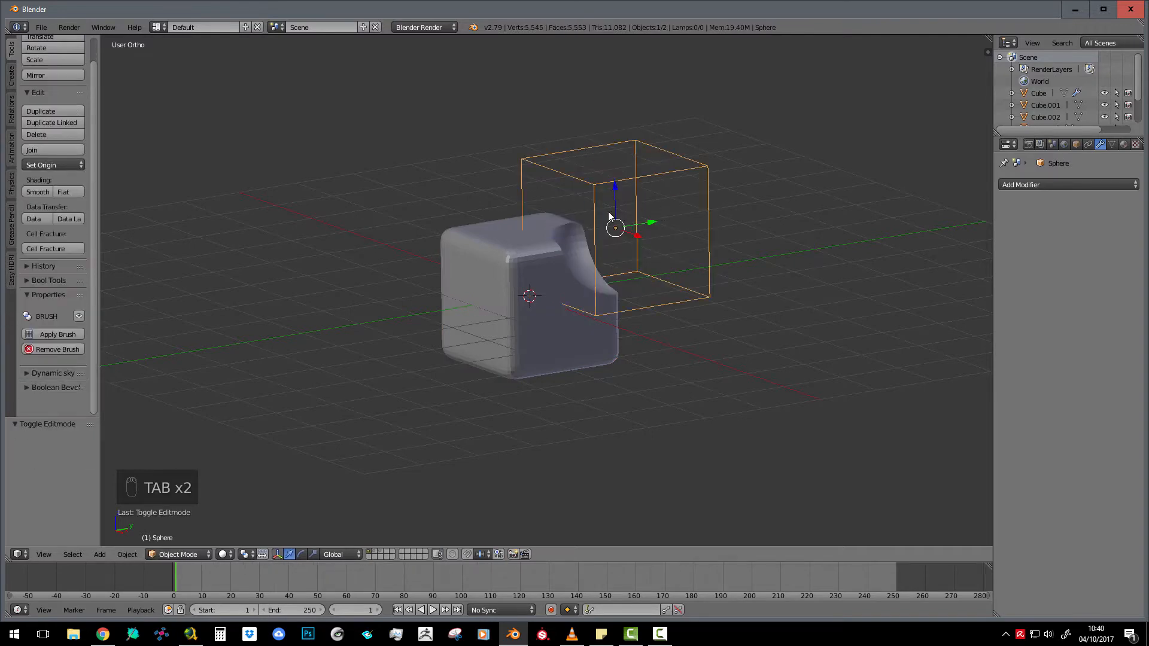
Undo the brush difference and subtract the sphere from the cube with a direct Bool Tool difference.
key("ctrl+z")
key("ctrl+z")
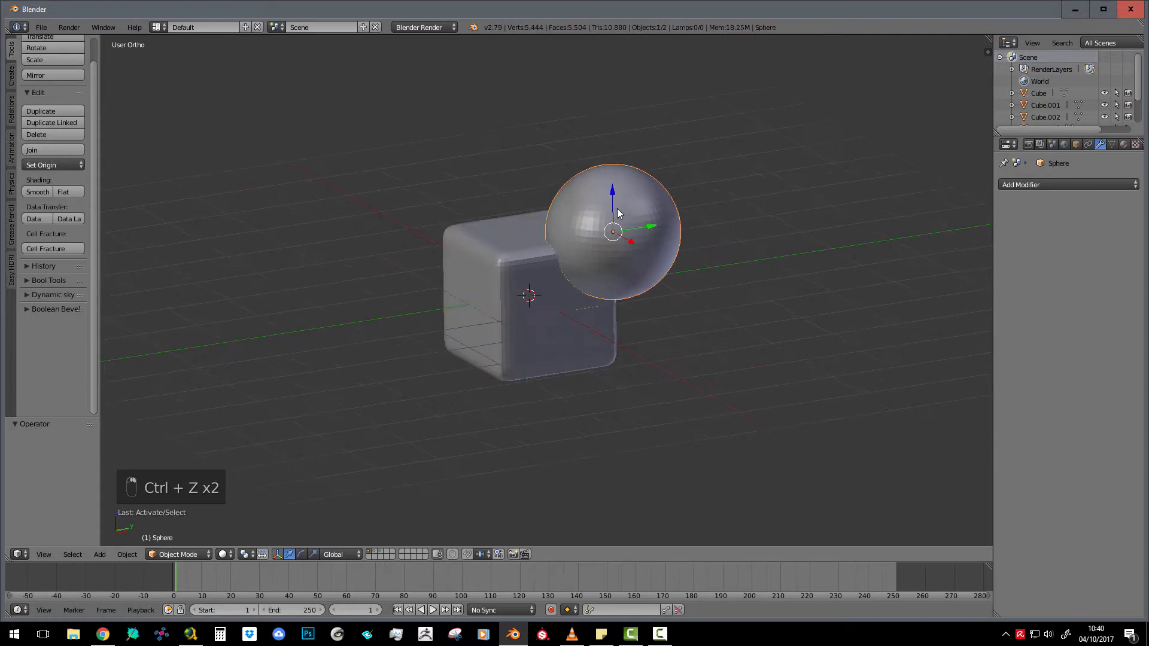
right_click(509, 256, "shift")
middle_click_drag(509, 256, 555, 236)
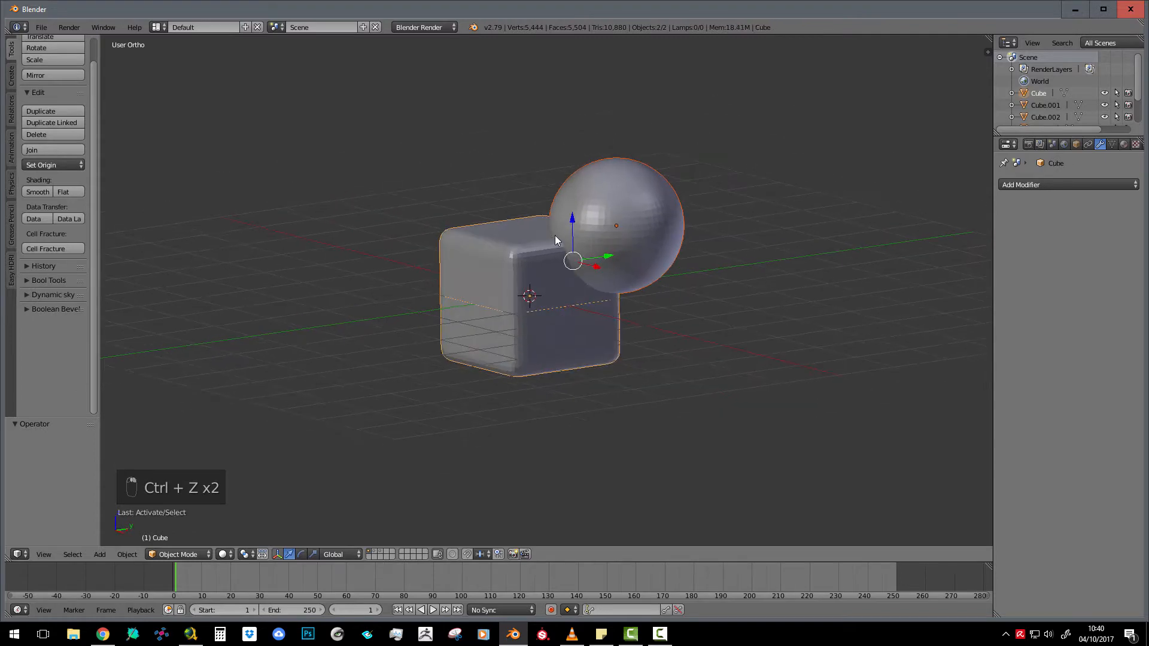
key("ctrl+shift+KP_Subtract")
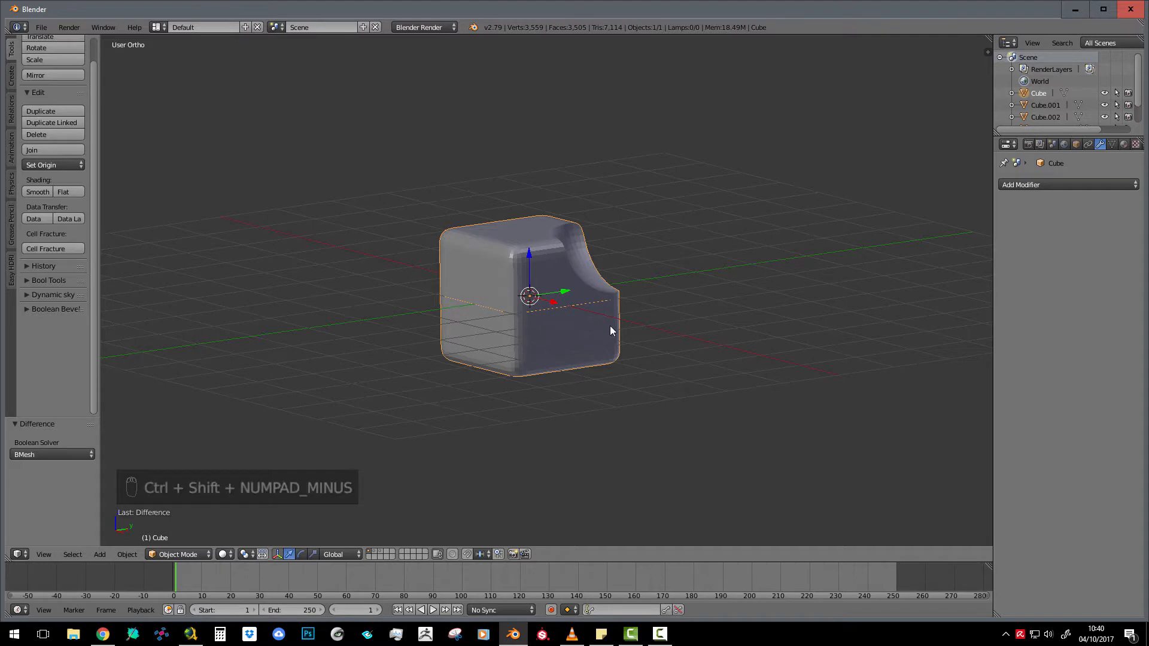
scroll(609, 325, "up", 2)
middle_click_drag(609, 326, 576, 295)
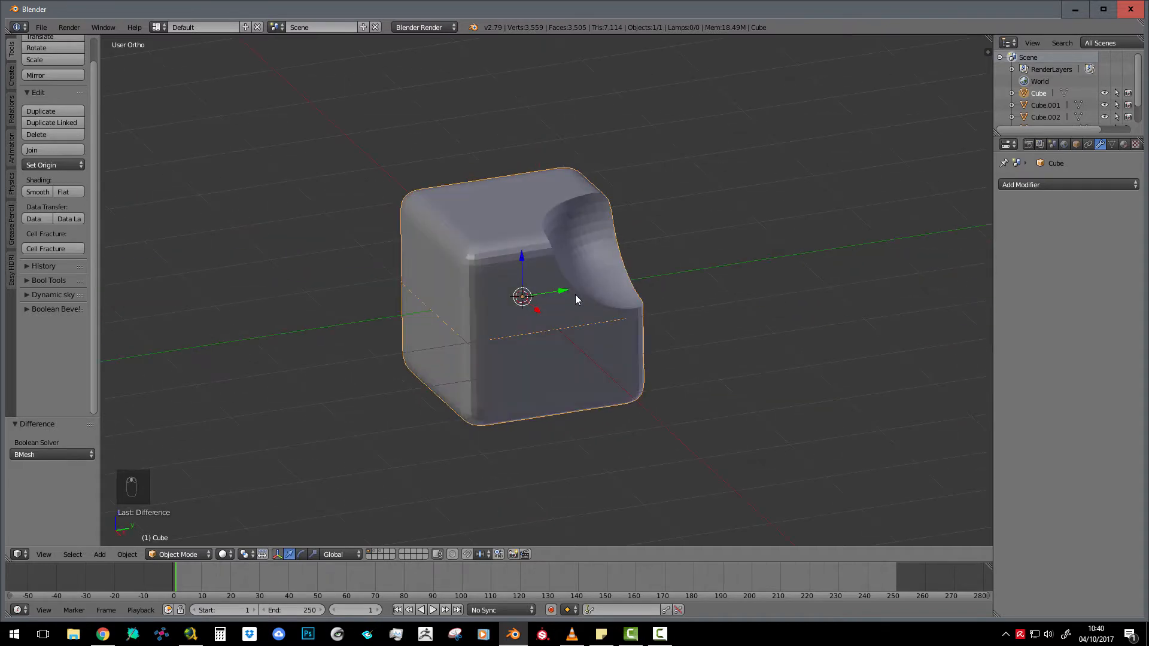
Undo the direct difference, and merge the sphere and the cube with a direct Bool Tool union.
key("ctrl+z")
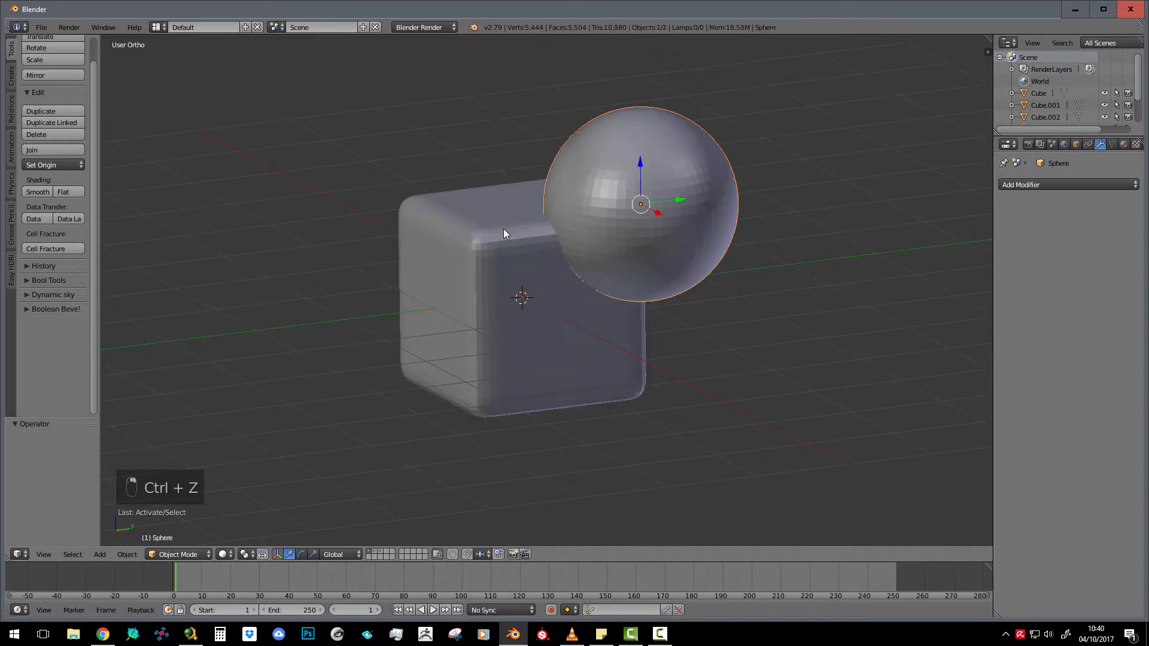
right_click(504, 230, "shift")
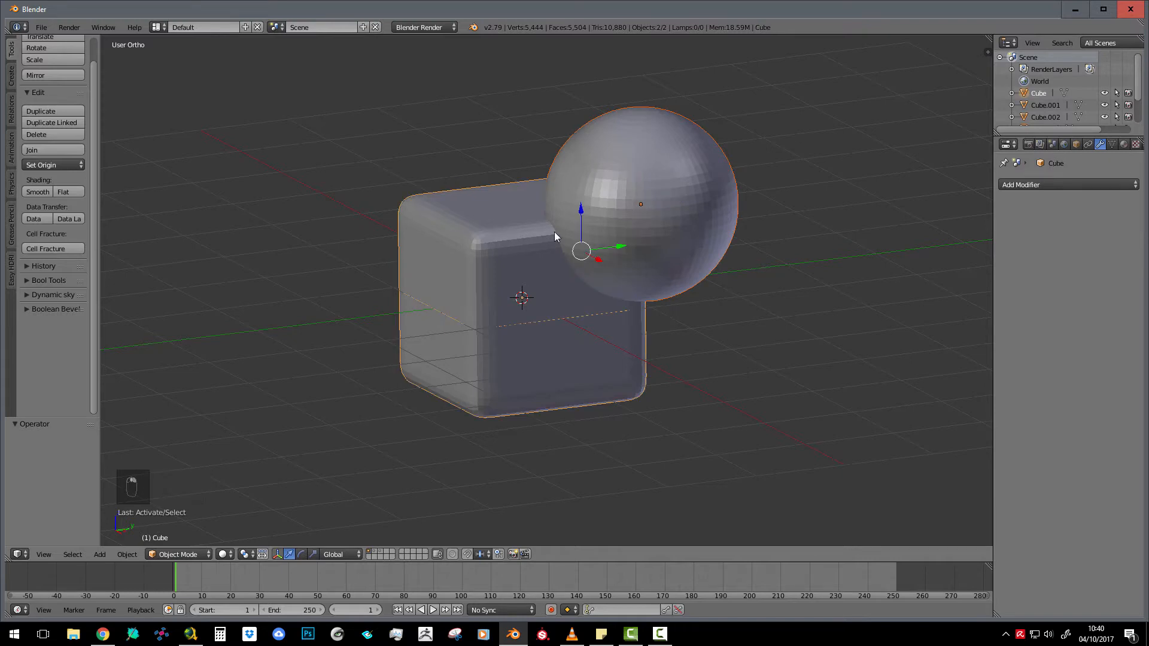
key("ctrl+shift+KP_Add")
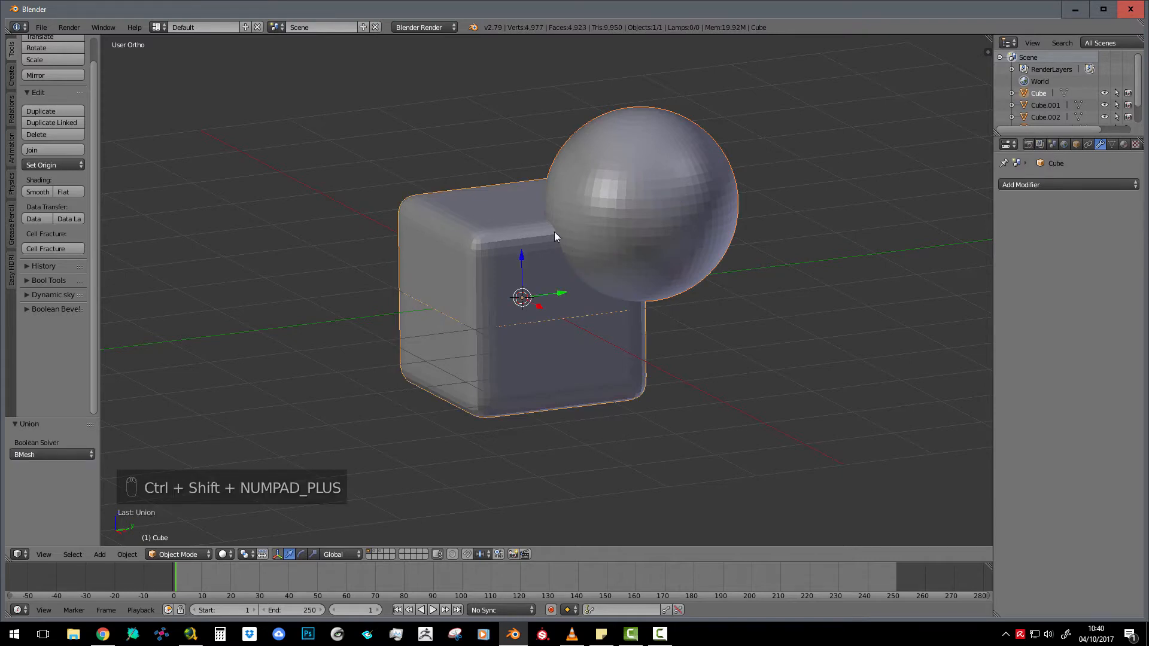
Undo the union and make a direct Bool Tool intersection of the sphere and the cube, with the sphere active.
key("ctrl+z")
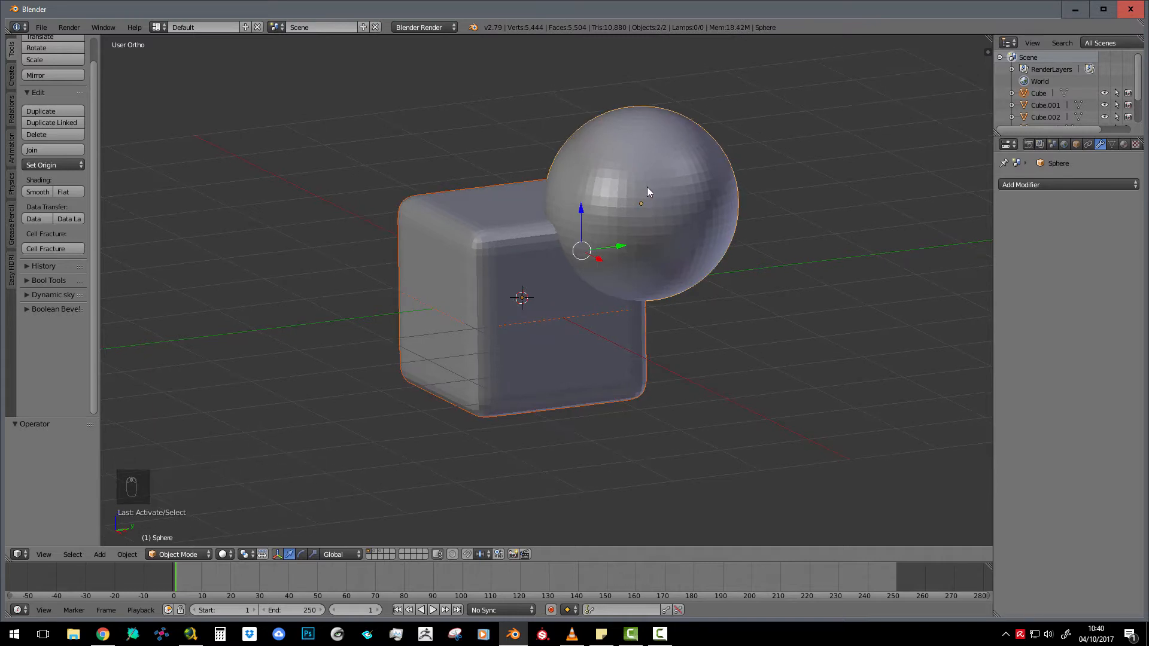
key("ctrl+shift+KP_Multiply")
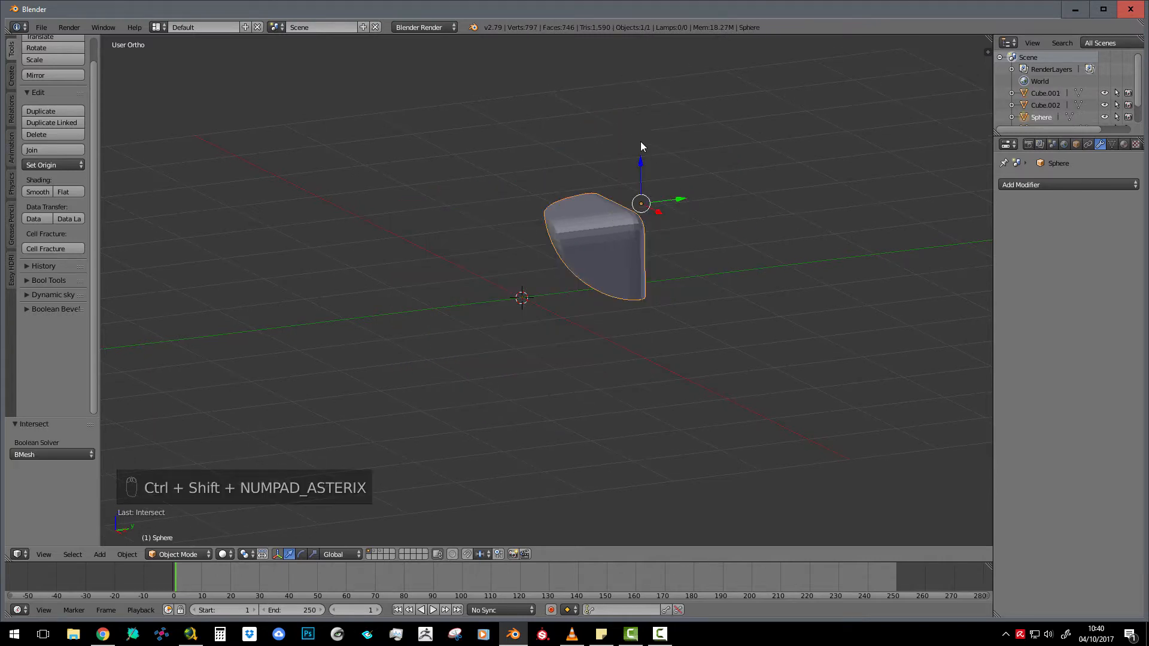
middle_click_drag(640, 146, 622, 143)
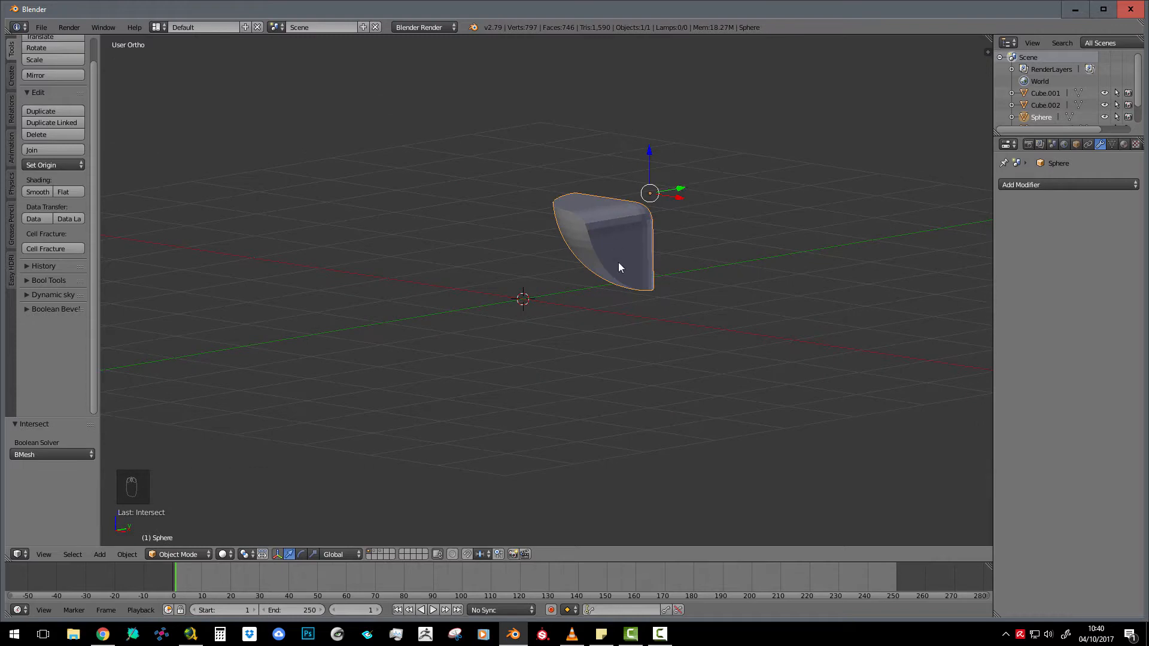
Undo the intersection and cut the sphere out of the cube's corner with a direct Bool Tool difference.
key("ctrl+z")
middle_click_drag(478, 253, 551, 212)
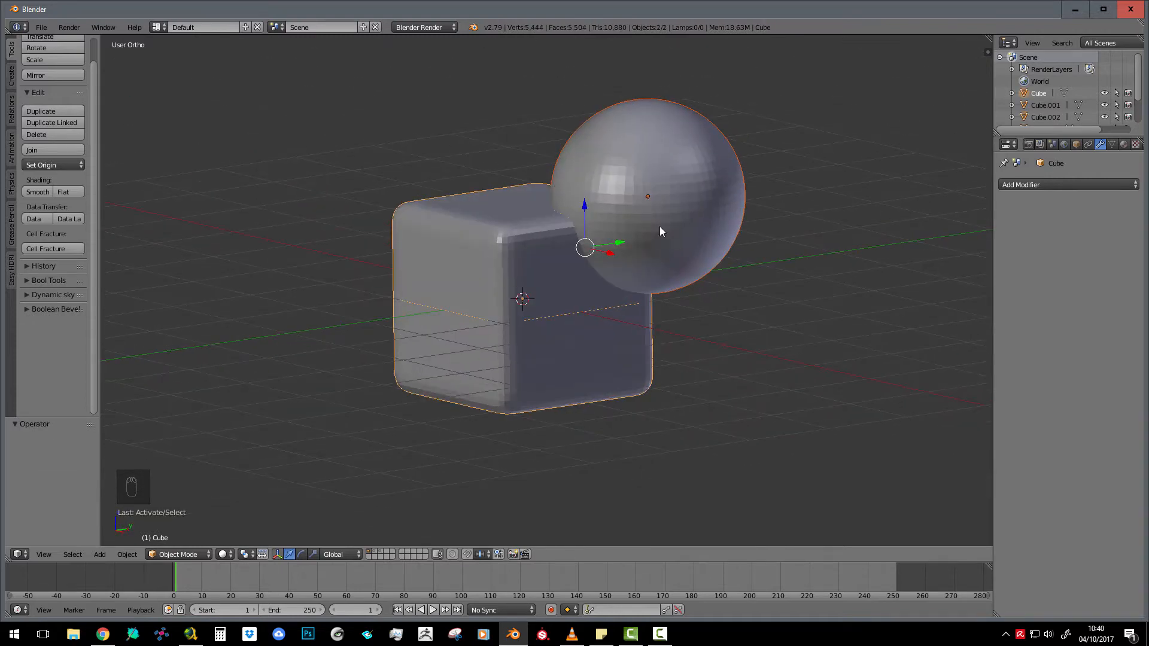
key("ctrl+shift+KP_Subtract")
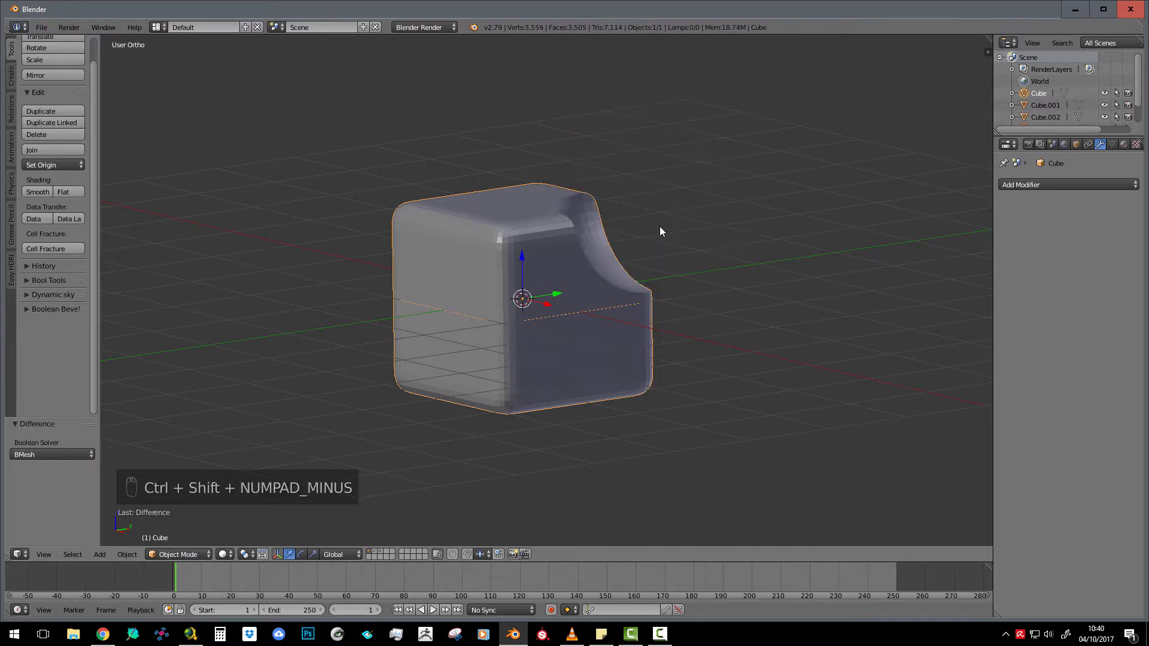
middle_click_drag(661, 231, 591, 257)
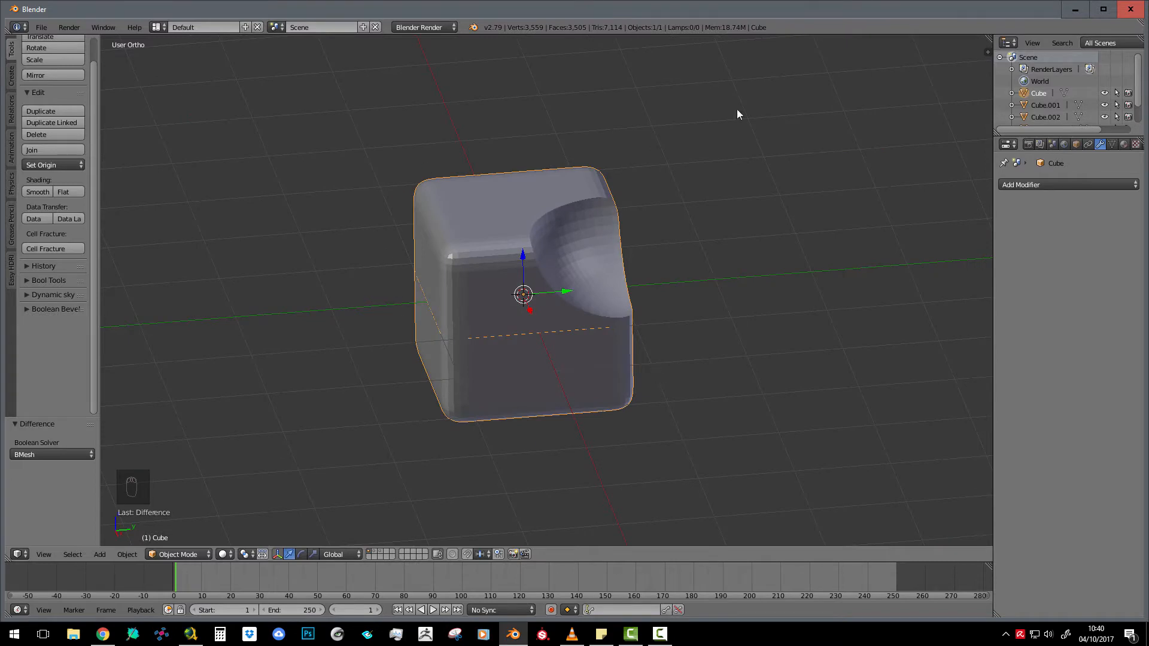
Apply smooth shading to the cut cube.
scroll(96, 89, "up", 2)
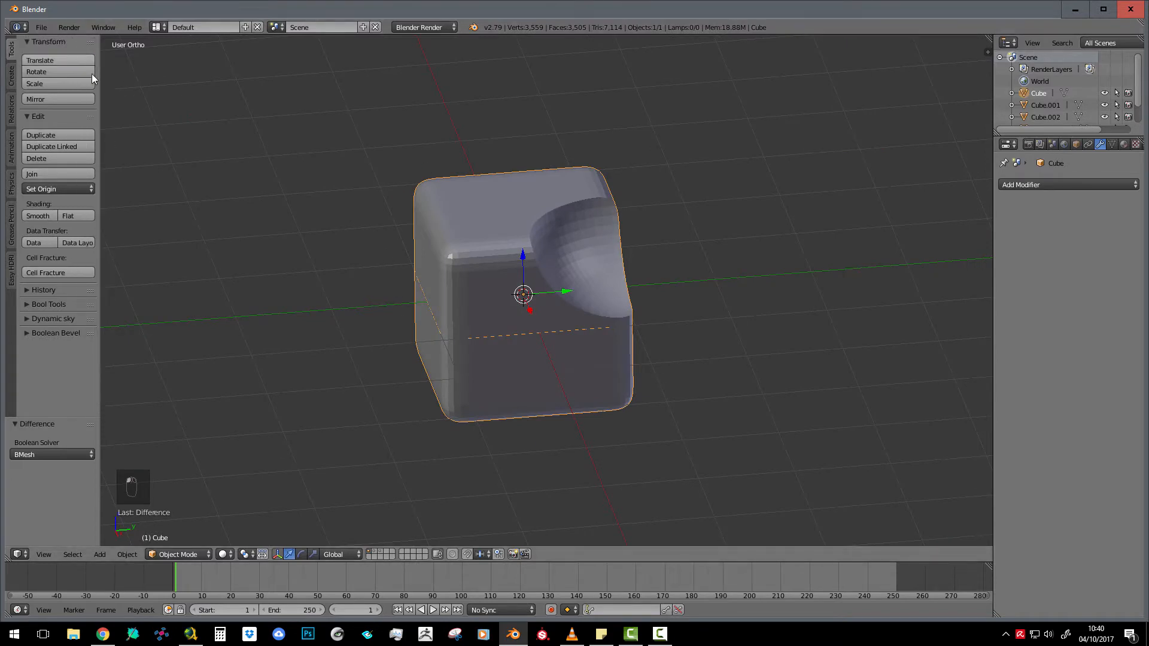
left_click(34, 217)
scroll(608, 370, "up", 2)
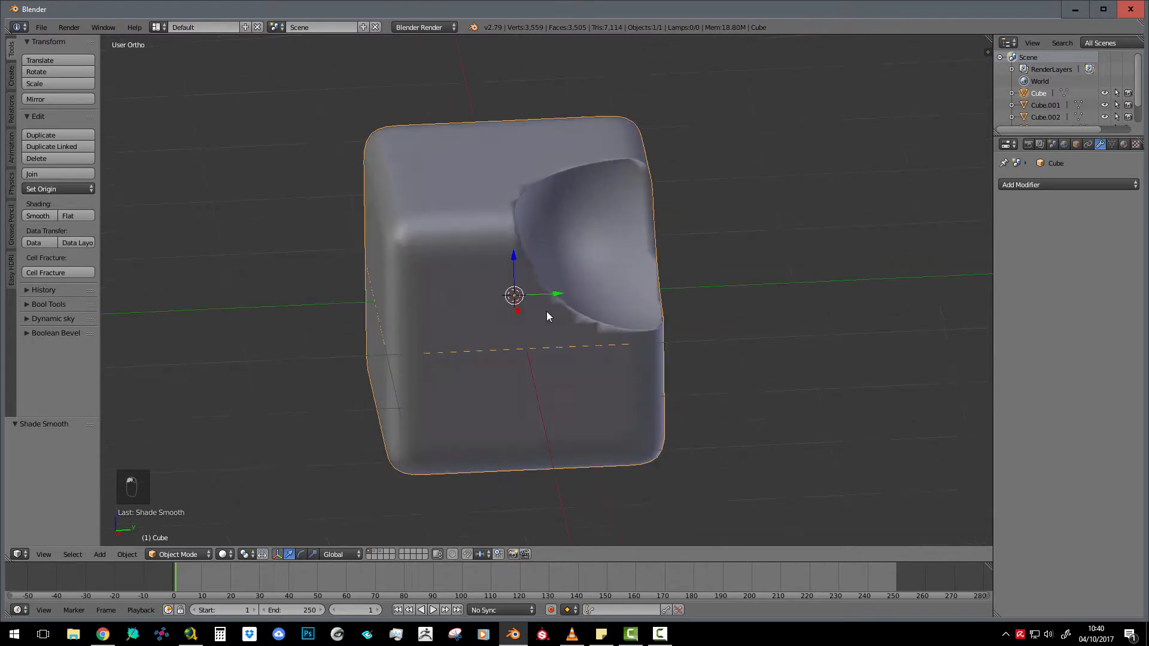
Examine the shading along the rim of the spherical cutout from several angles.
middle_click_drag(547, 312, 517, 316)
scroll(517, 316, "up", 3)
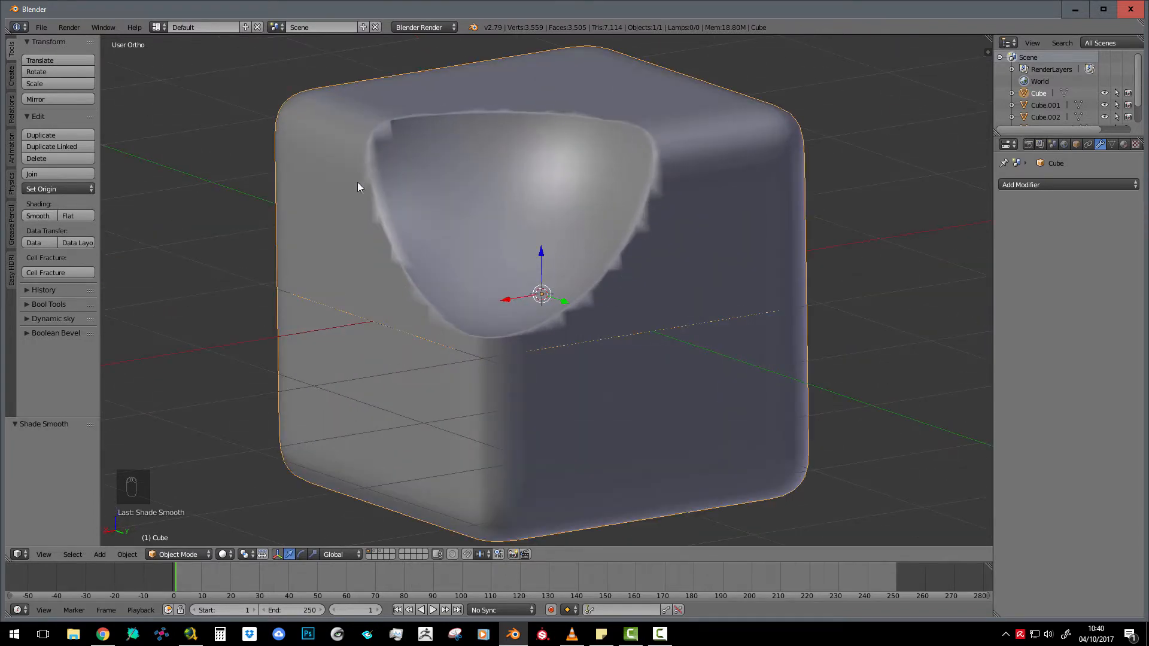
scroll(377, 150, "down", 3)
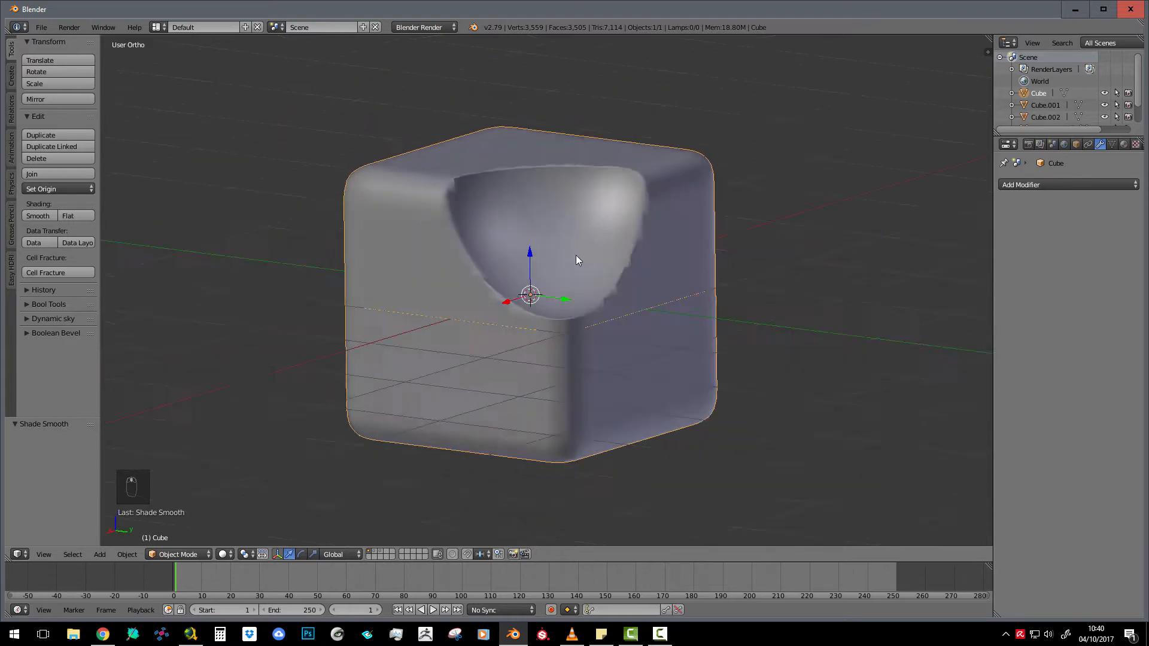
middle_click_drag(575, 255, 598, 264)
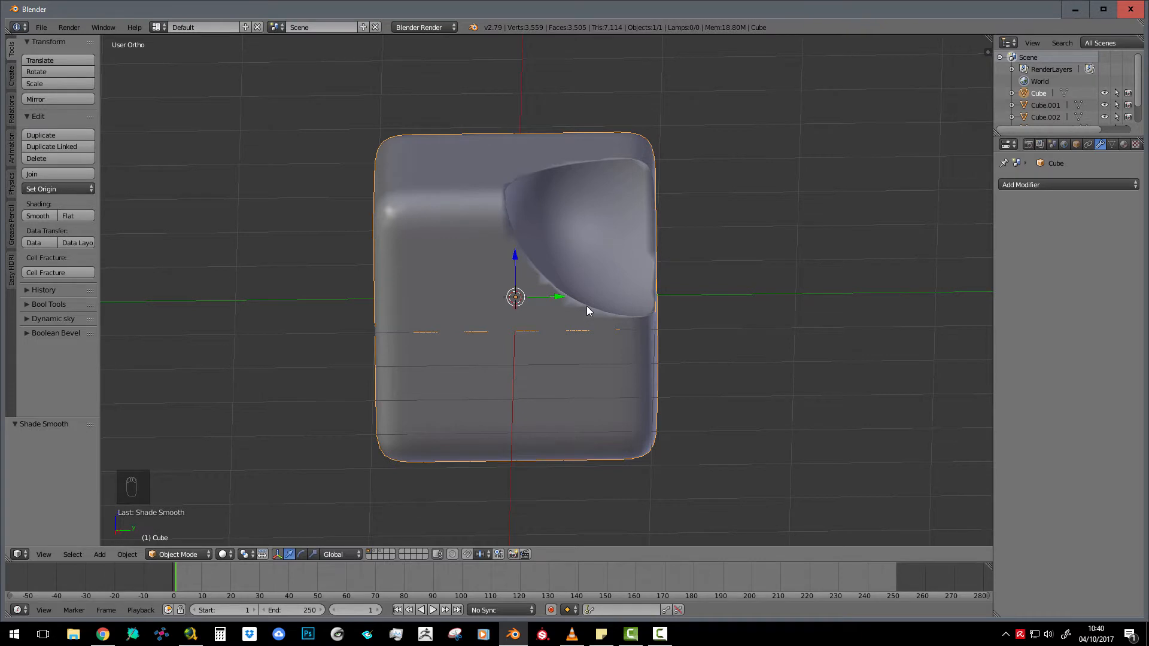
middle_click_drag(587, 307, 502, 274)
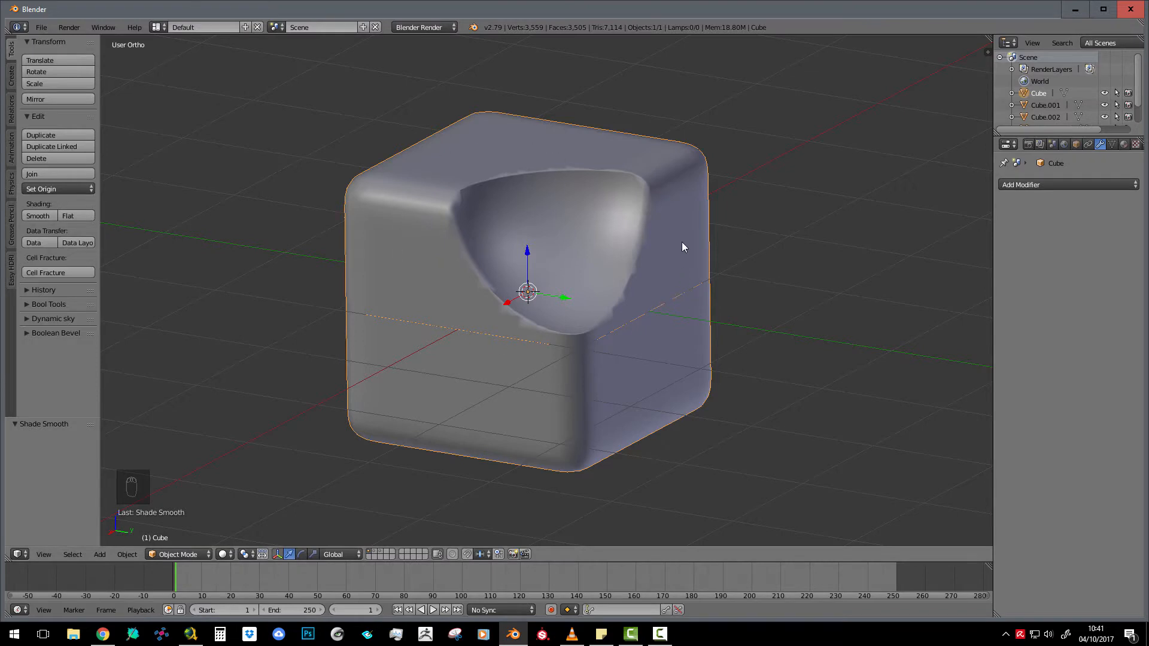
middle_click_drag(727, 313, 372, 116)
middle_click_drag(618, 313, 451, 145)
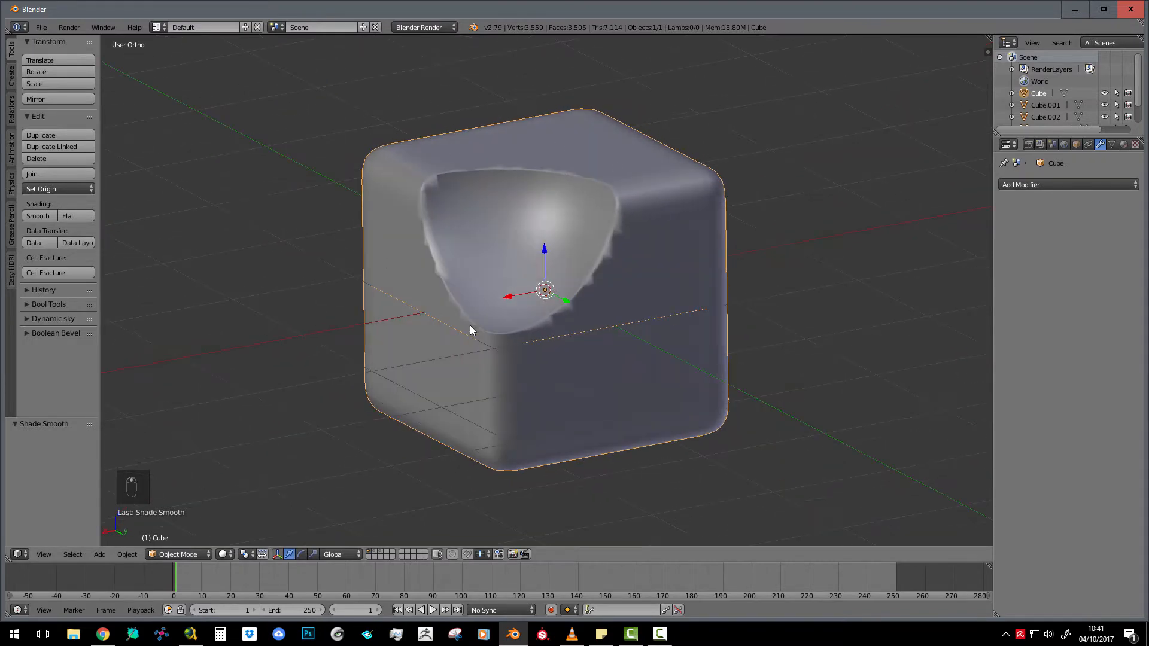
middle_click_drag(481, 302, 493, 302)
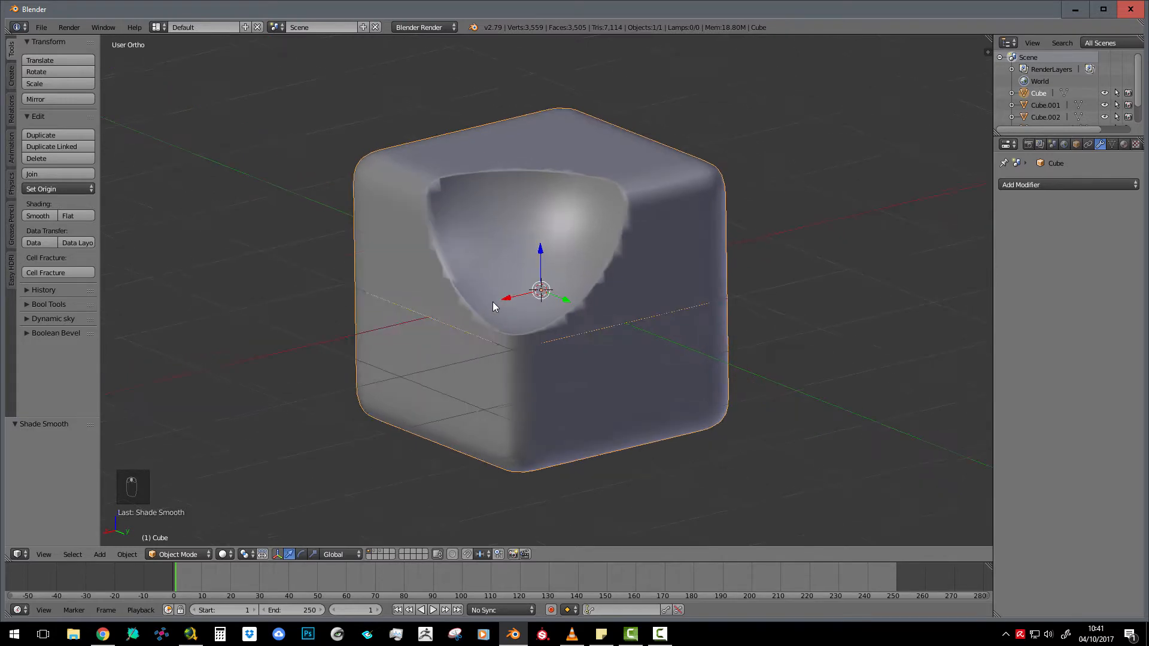
Separate the selected spherical cutout faces from the cut cube into their own object and return to Object Mode.
key("Tab")
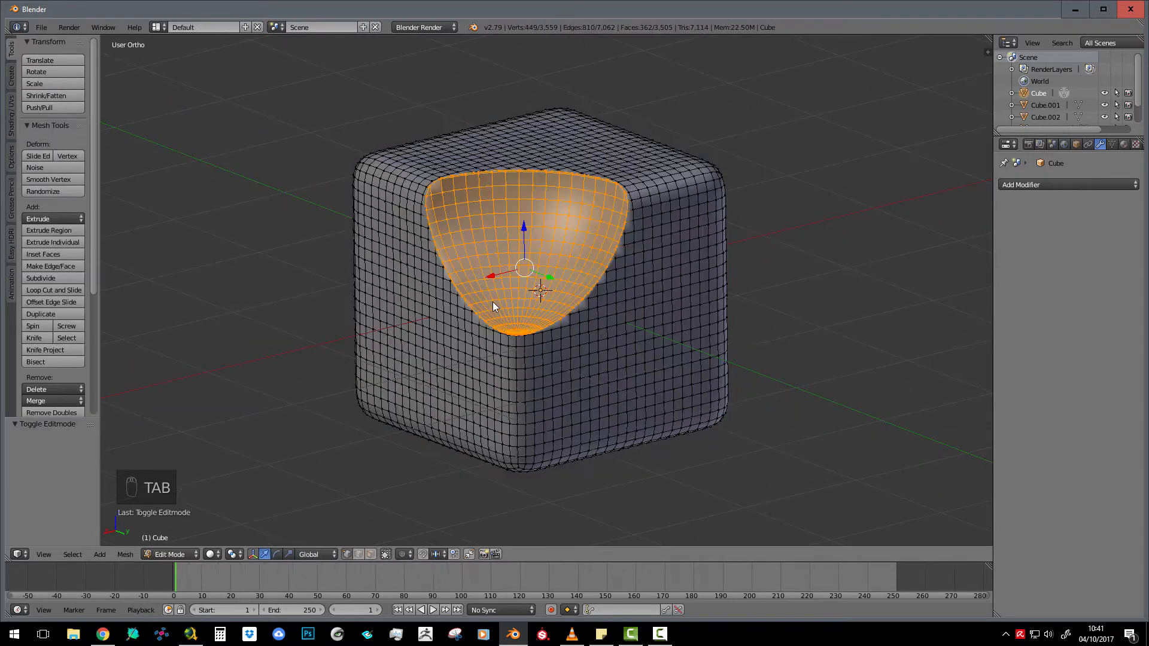
middle_click_drag(493, 306, 563, 315)
scroll(563, 315, "up", 2)
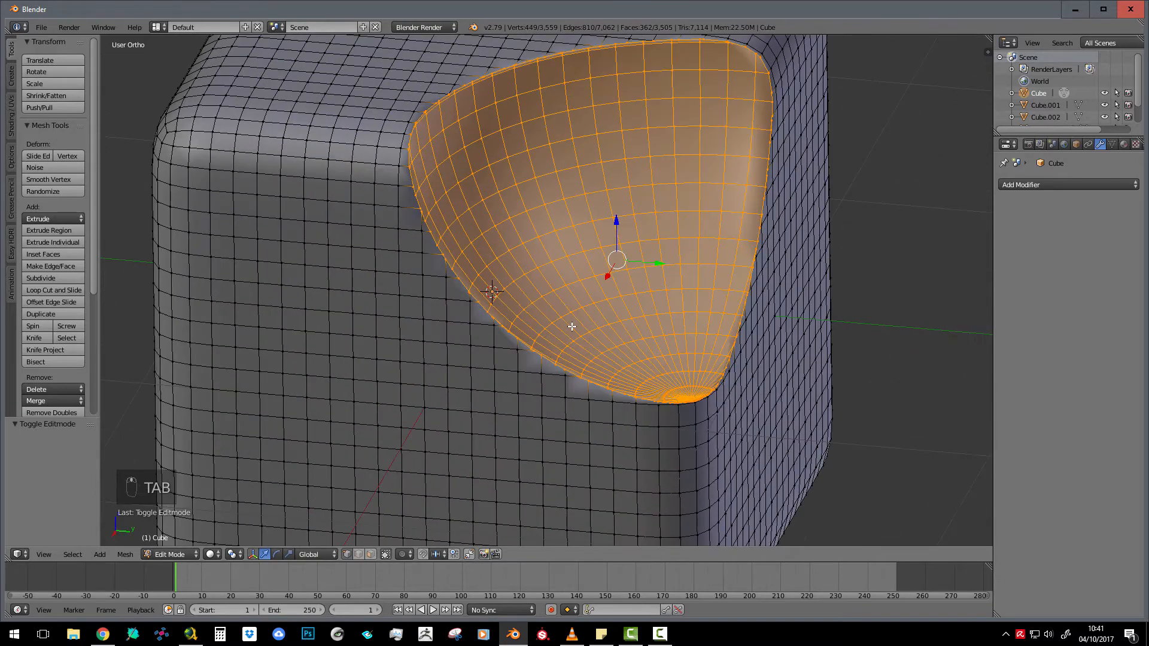
scroll(538, 313, "up", 2)
scroll(538, 314, "down", 4)
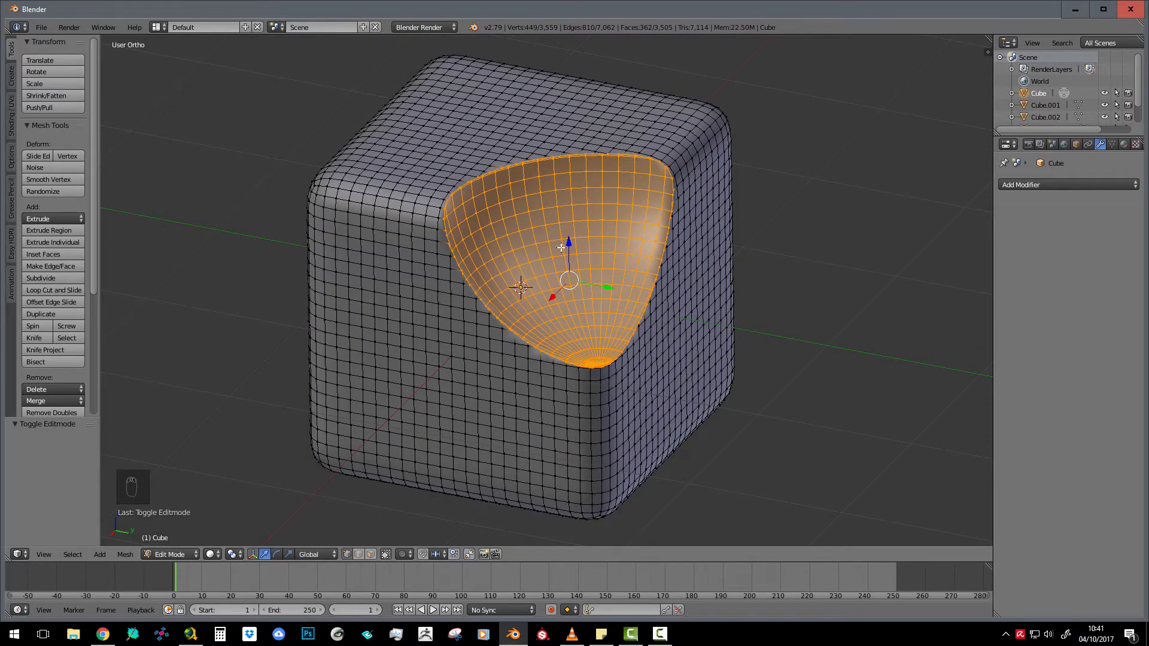
key("p")
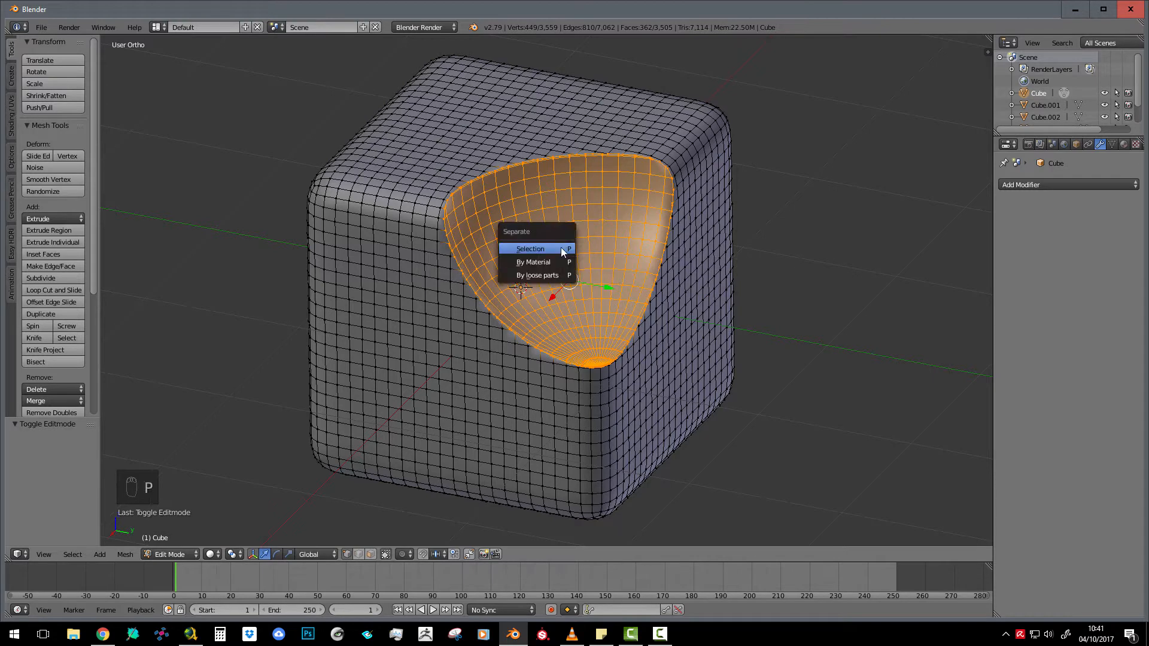
left_click(561, 247)
key("Tab")
Join the separated cutout surface and the cube body back into a single object, with the cube active.
right_click(613, 194)
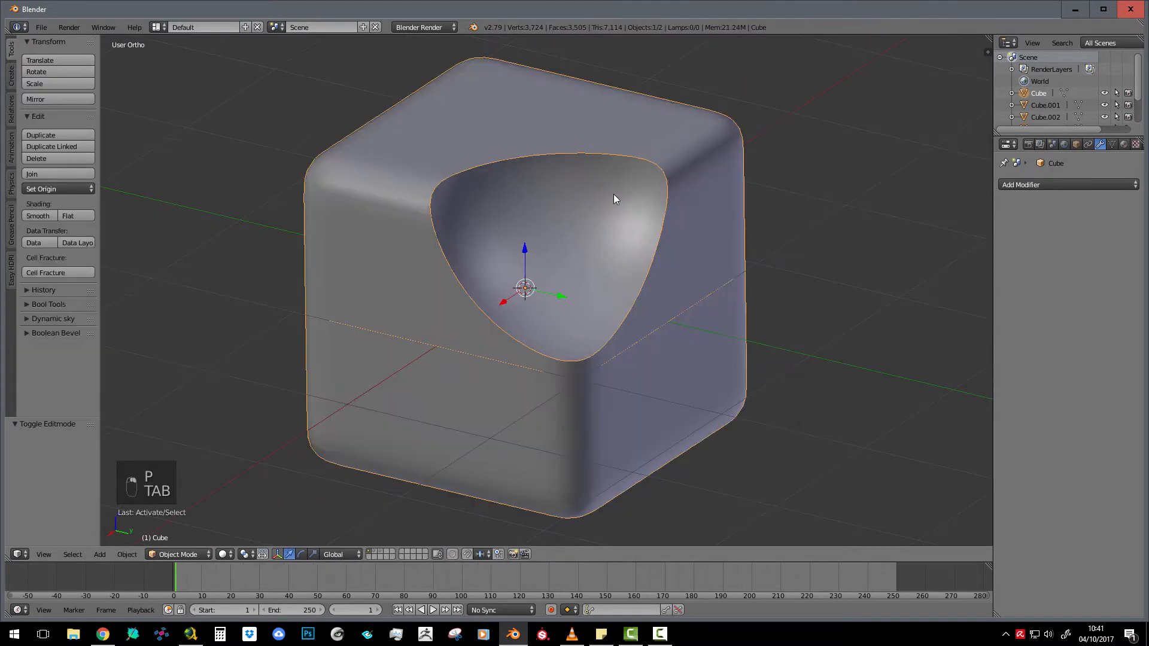
right_click(601, 199, "shift")
right_click(685, 146, "shift")
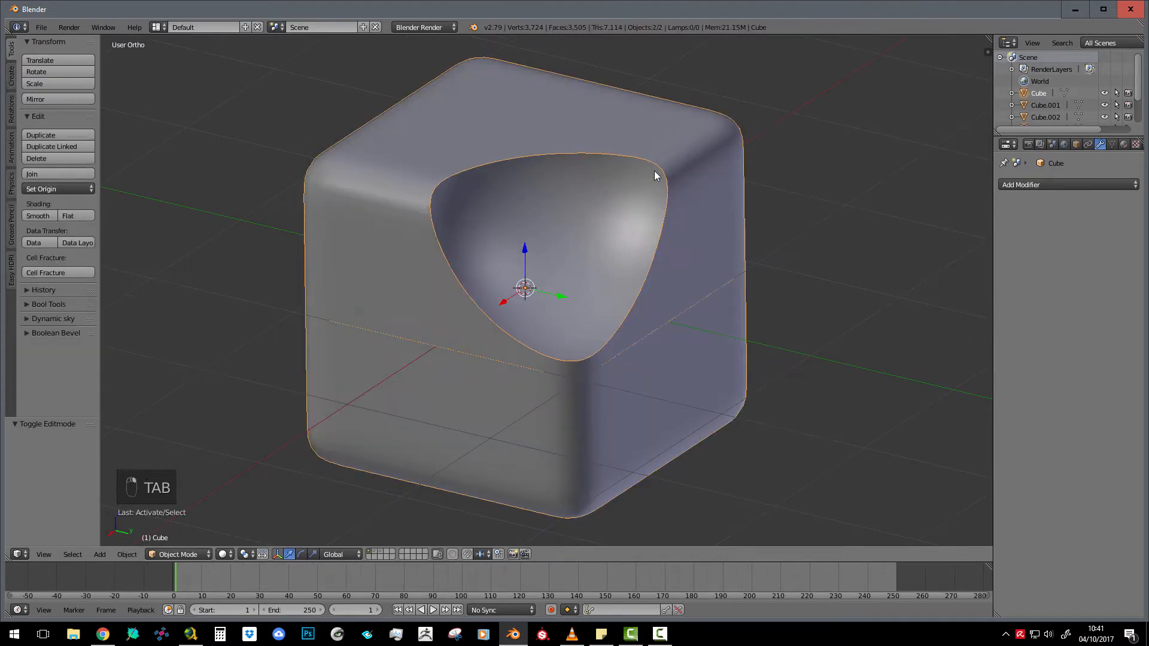
key("ctrl+j")
scroll(655, 170, "down", 2)
middle_click_drag(620, 242, 621, 287)
scroll(593, 311, "up", 2)
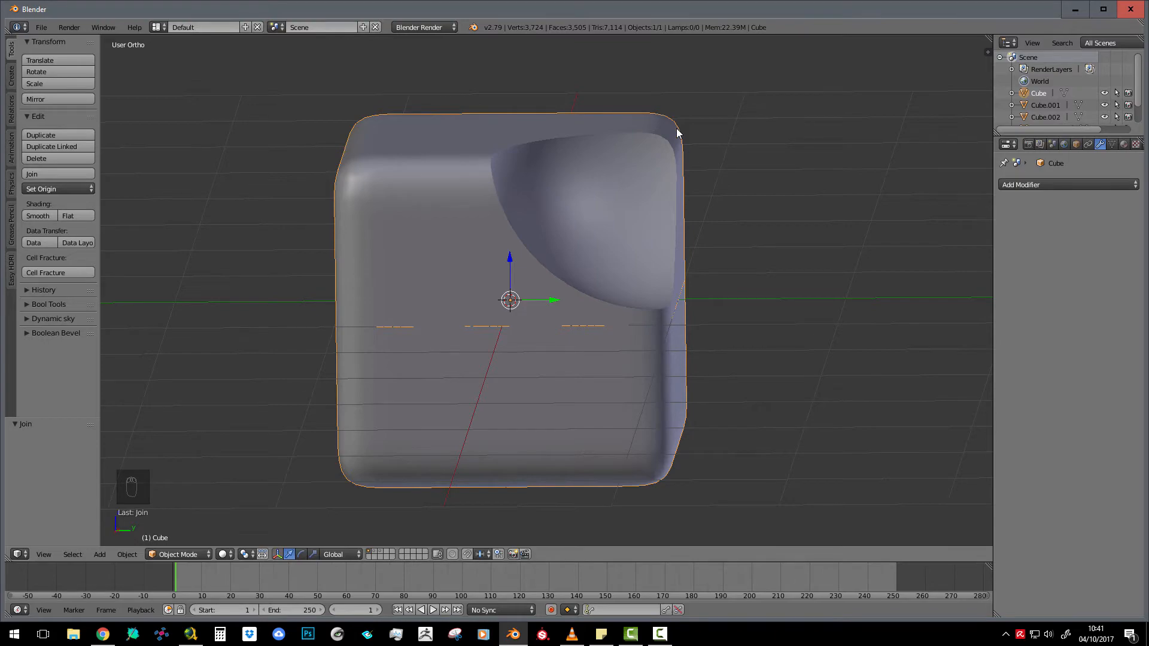
Examine the vertices and edges along the cutout's rim in Edit Mode, using both solid and wireframe display.
key("Tab")
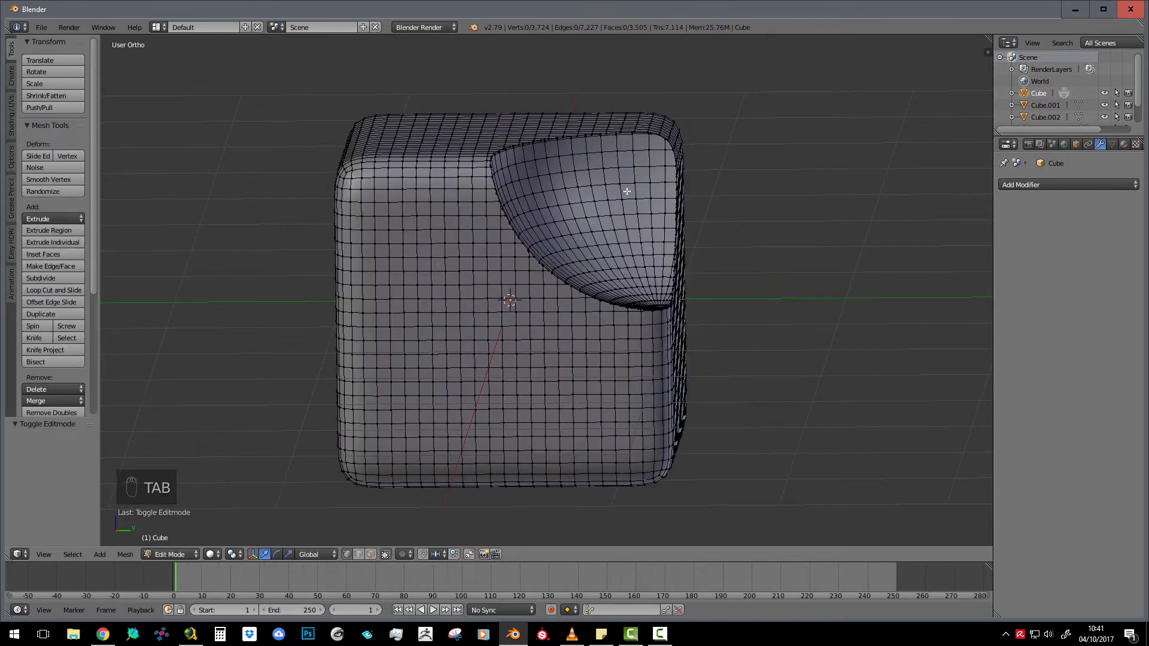
scroll(621, 187, "up", 3)
scroll(546, 120, "down", 2)
scroll(531, 317, "up", 3)
scroll(583, 377, "down", 2)
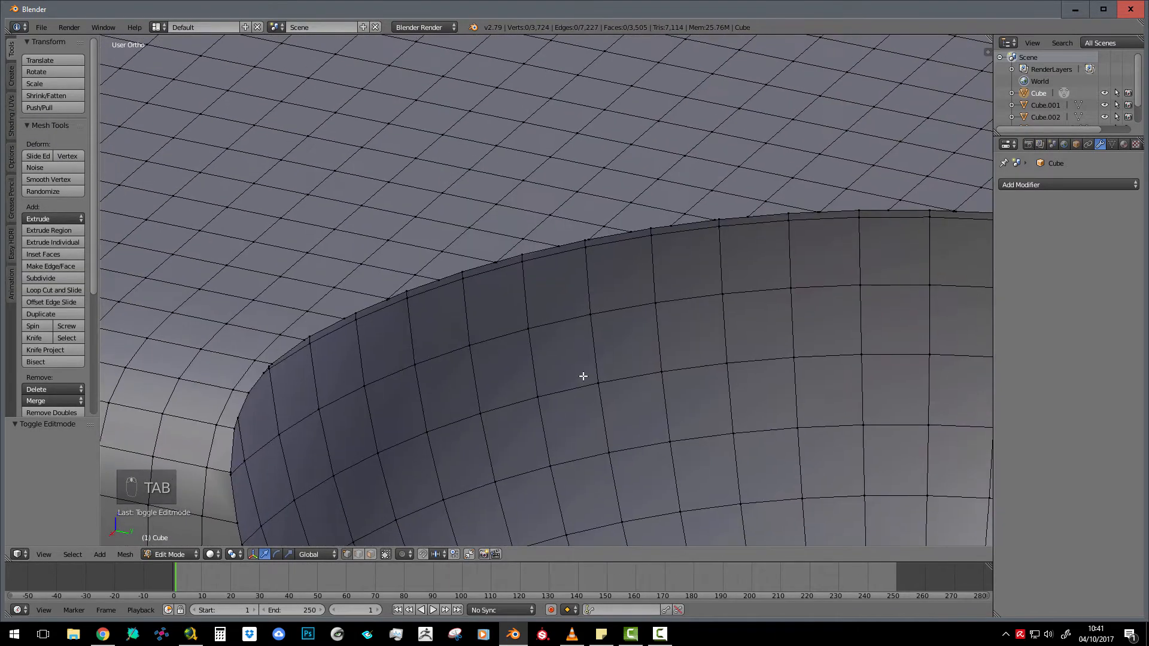
scroll(492, 244, "up", 4)
right_click(484, 208)
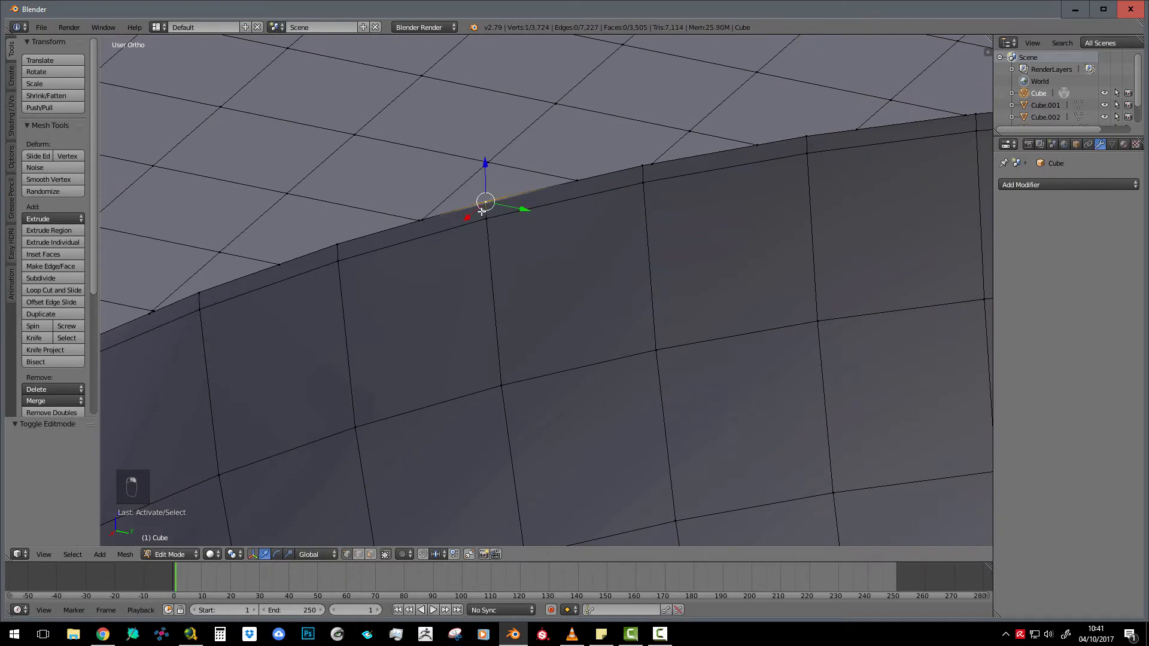
right_click(432, 221)
right_click(496, 200)
key("z")
middle_click_drag(534, 243, 581, 319)
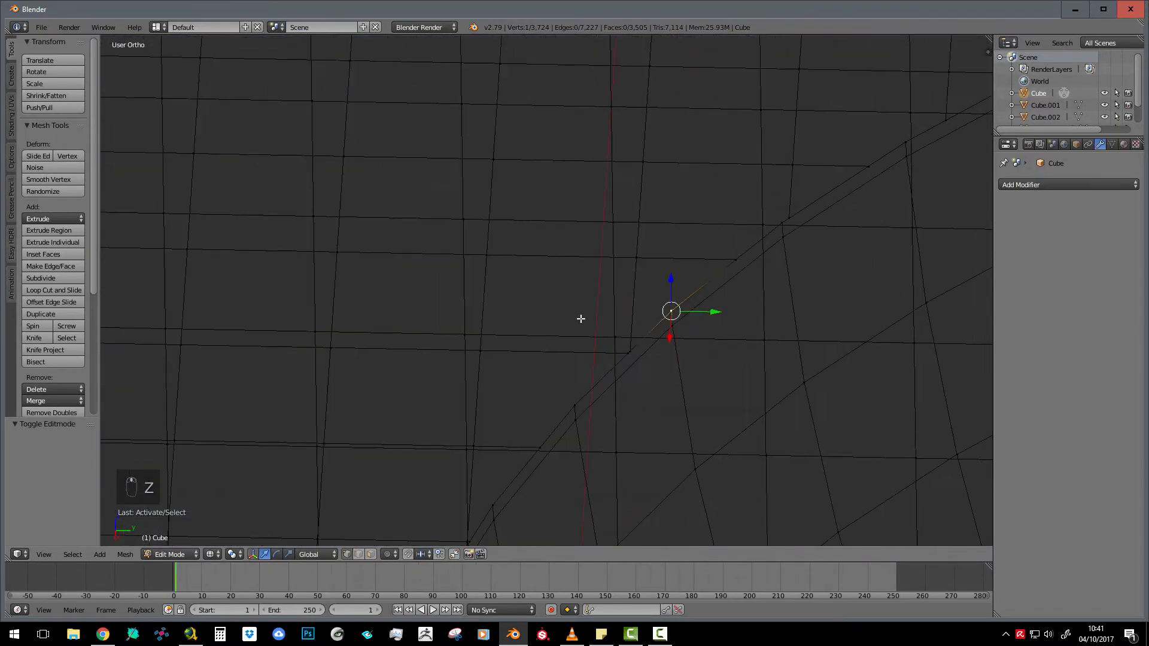
key("KP_Decimal")
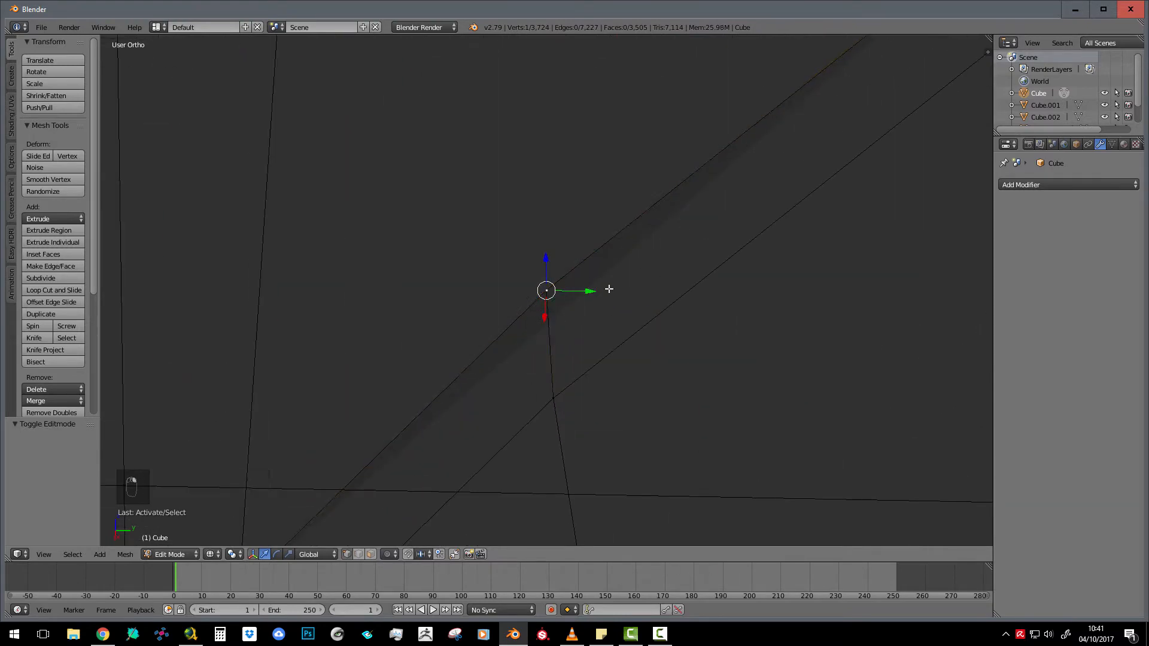
scroll(623, 307, "down", 2)
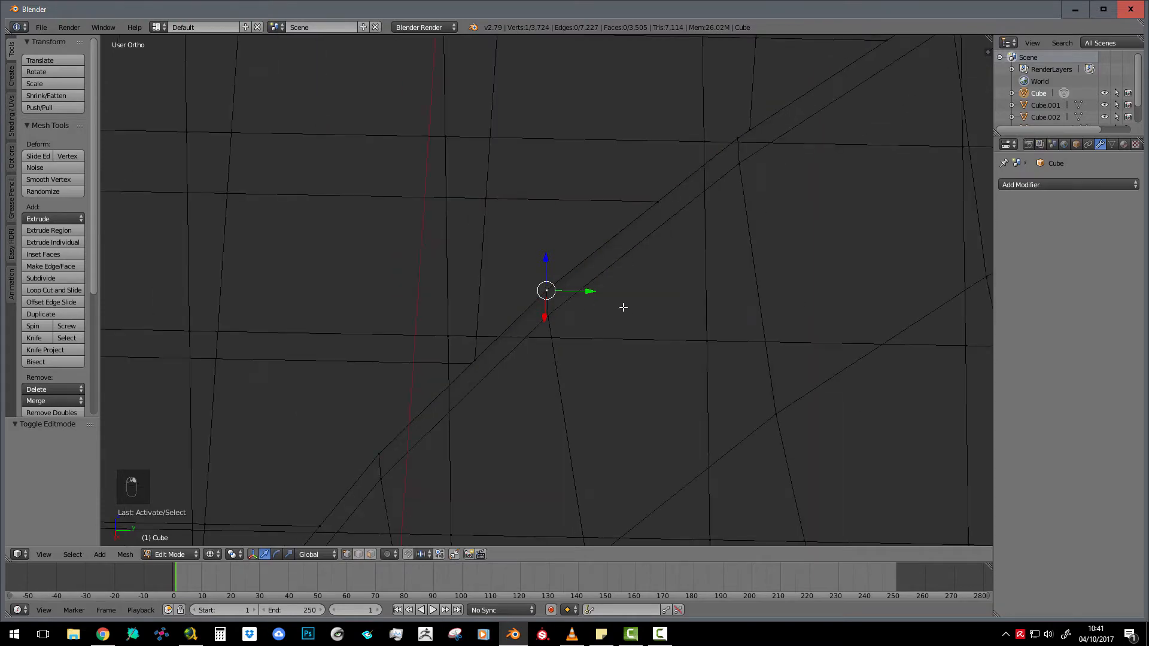
scroll(623, 307, "down", 10)
key("z")
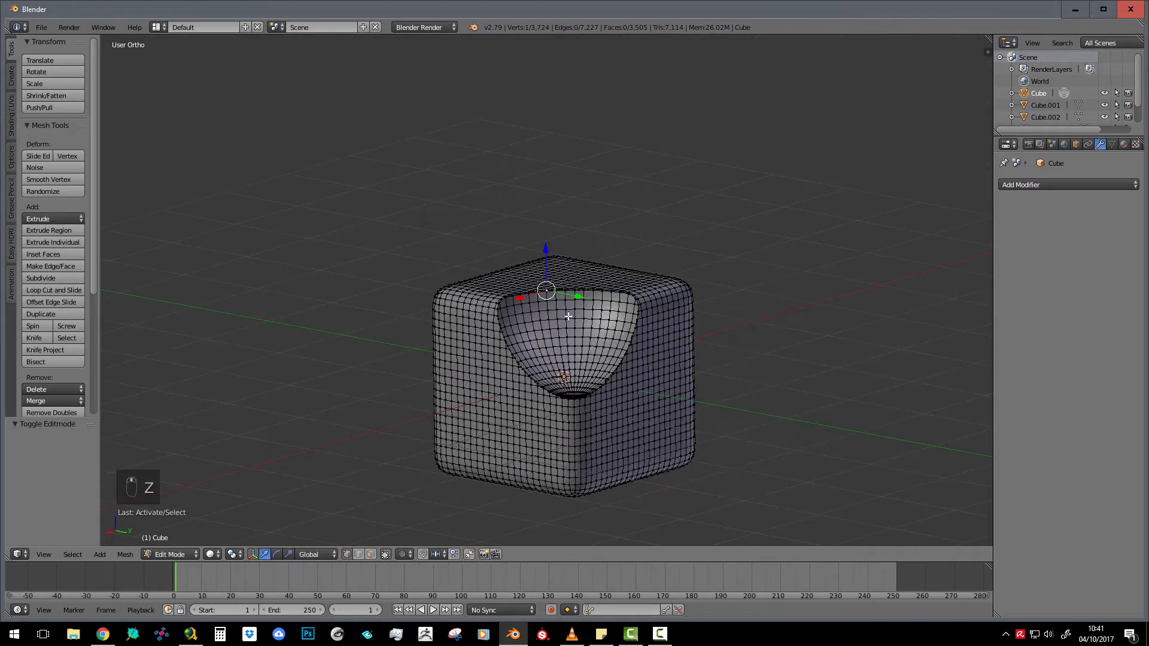
key("Tab")
scroll(618, 403, "up", 5)
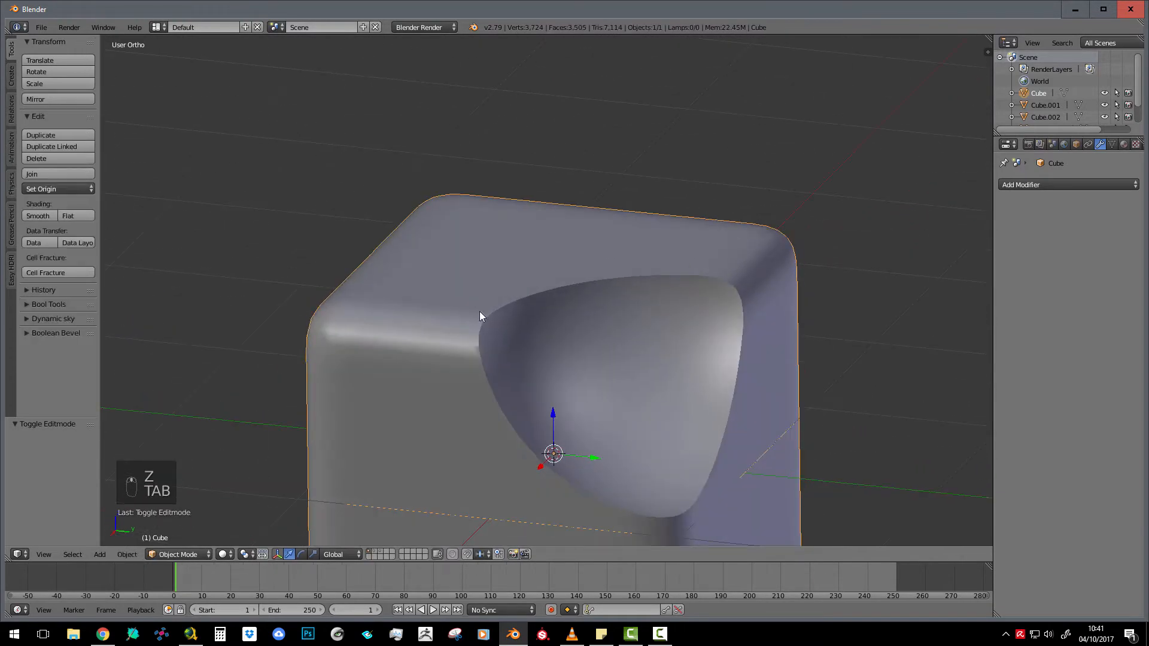
Try a Subdivision Surface modifier with 2 view subdivisions on the joined cube, and remove the modifier.
scroll(699, 512, "down", 3)
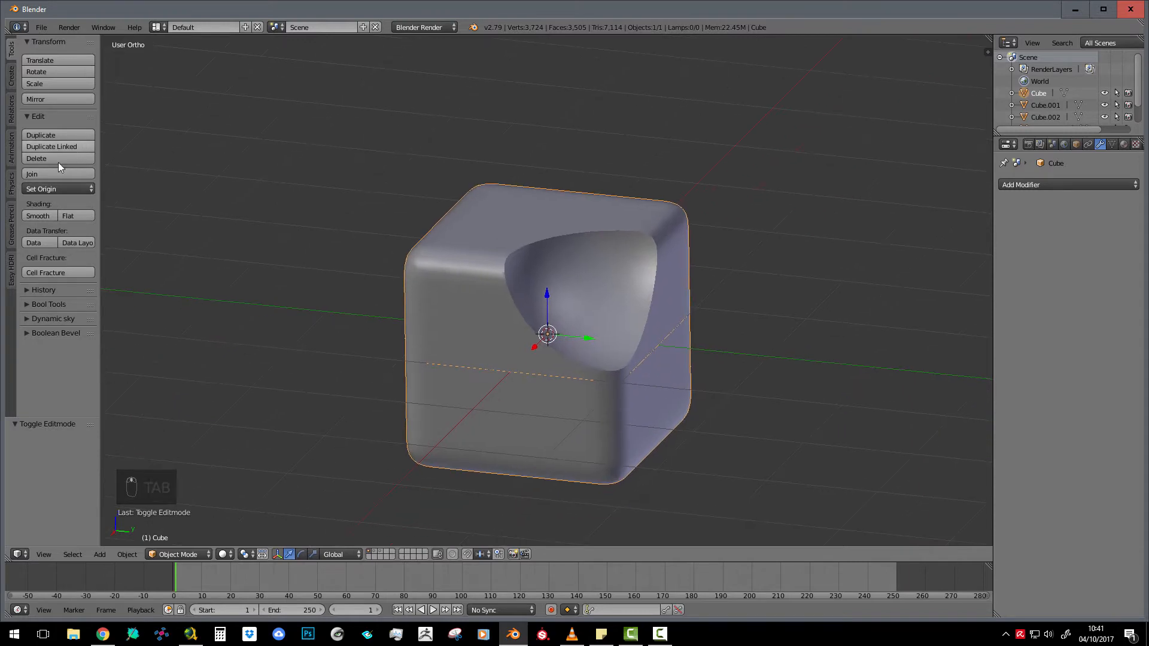
scroll(620, 325, "up", 5)
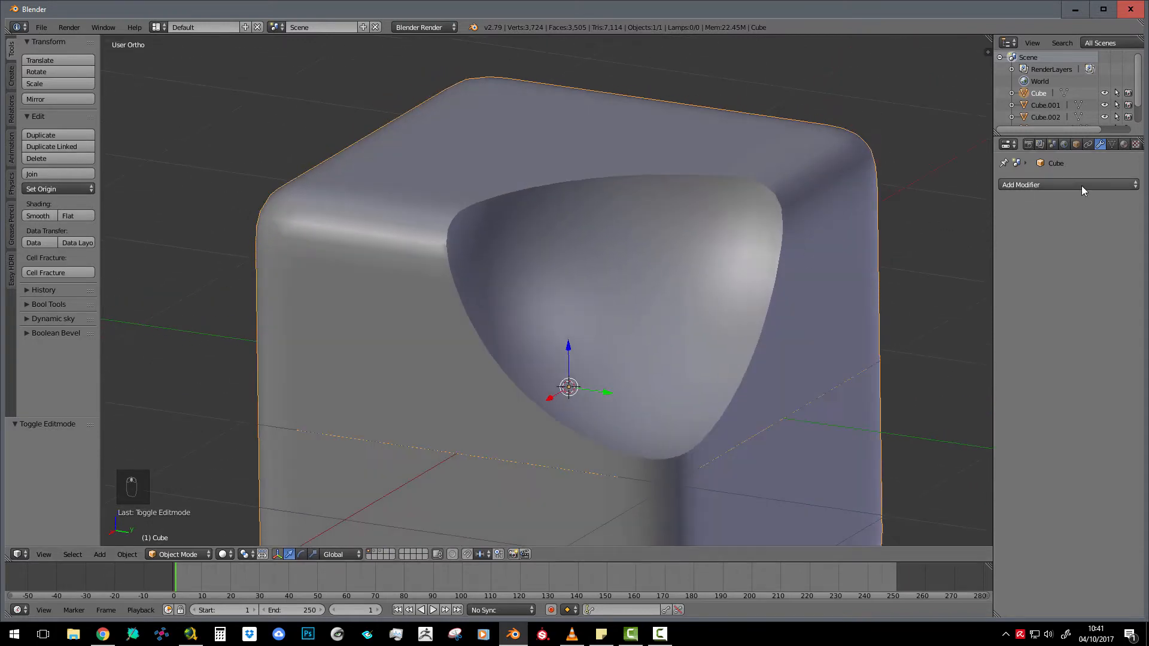
left_click(1082, 185)
left_click(928, 383)
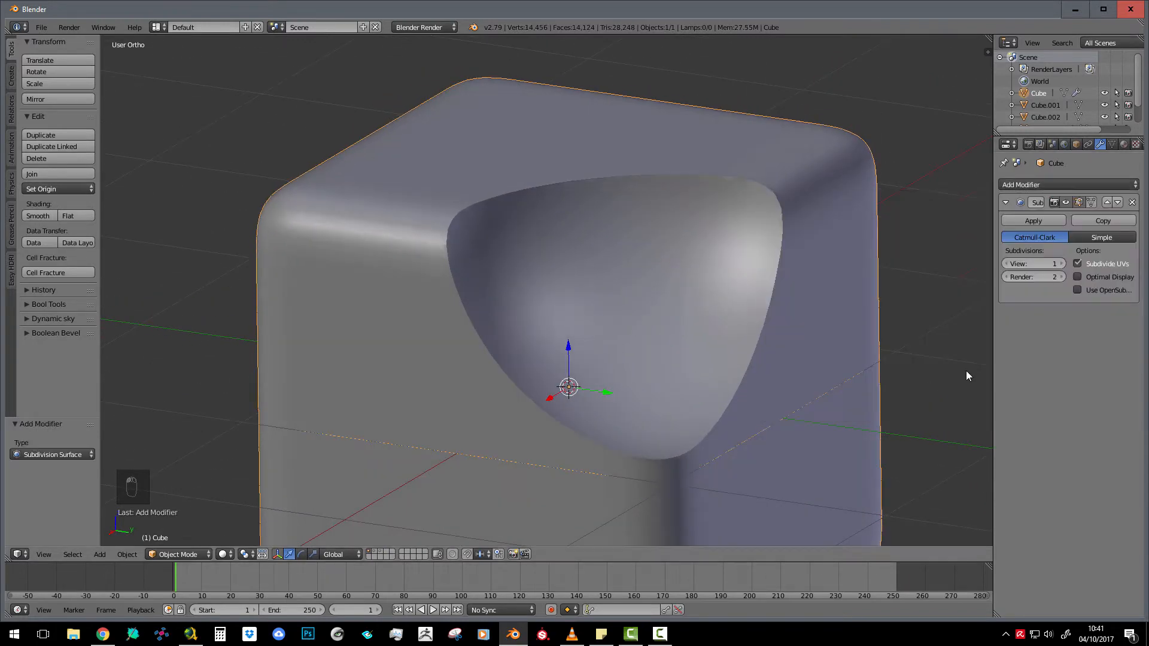
left_click(1063, 263)
scroll(617, 316, "down", 4)
mouse_move(616, 316)
middle_mouse_down()
mouse_move(670, 324)
mouse_move(669, 308)
mouse_move(598, 315)
mouse_move(636, 306)
middle_mouse_up()
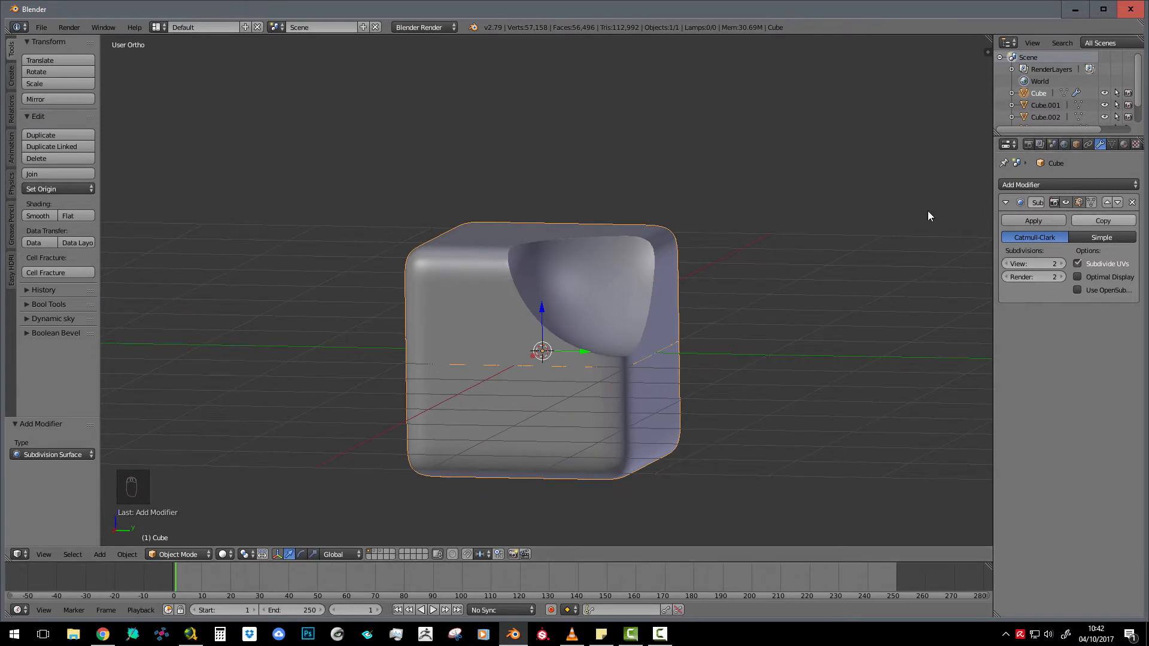
left_click(1132, 203)
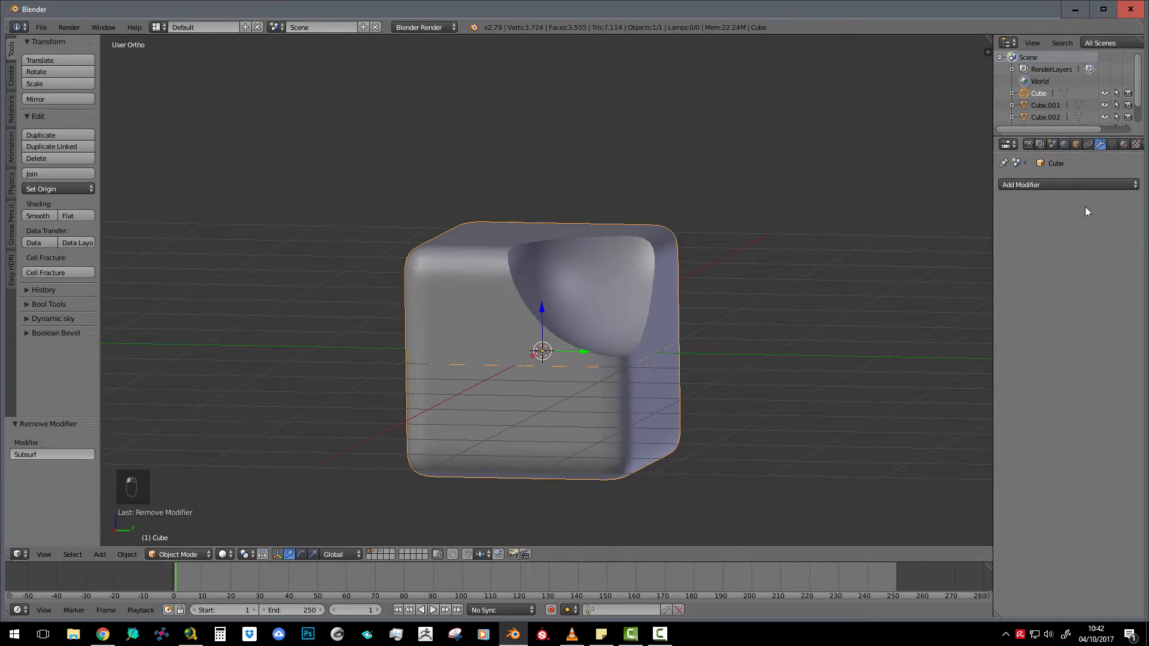
Undo the modifier changes, the join and the separation to get back to the single smooth-shaded cut cube.
middle_click_drag(681, 277, 668, 284)
key("ctrl+z")
key("ctrl+z")
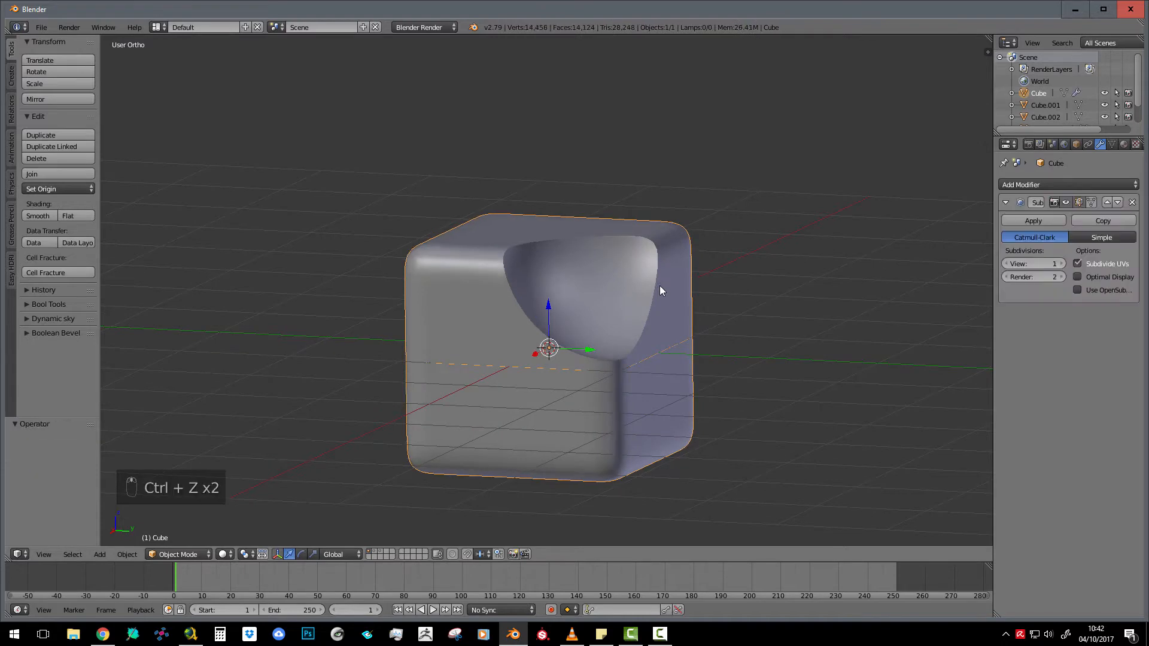
key("ctrl+z")
key("ctrl+z")
key("ctrl+z")
key("ctrl+z")
key("ctrl+z")
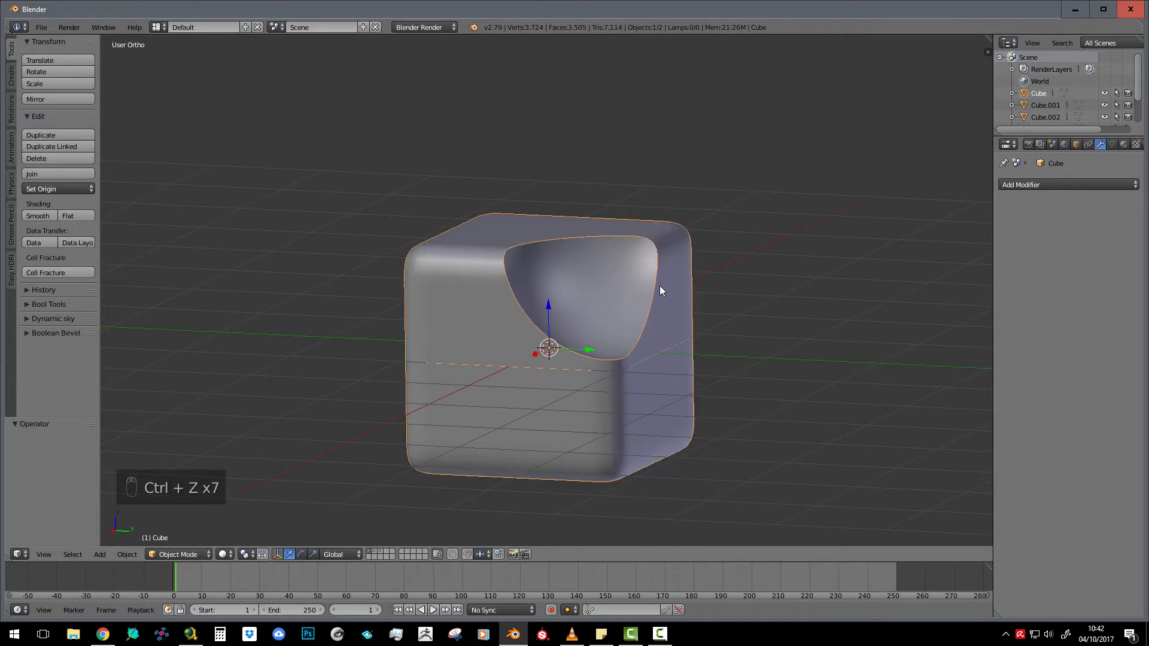
key("ctrl+z")
key("ctrl+z")
middle_click_drag(548, 317, 539, 338)
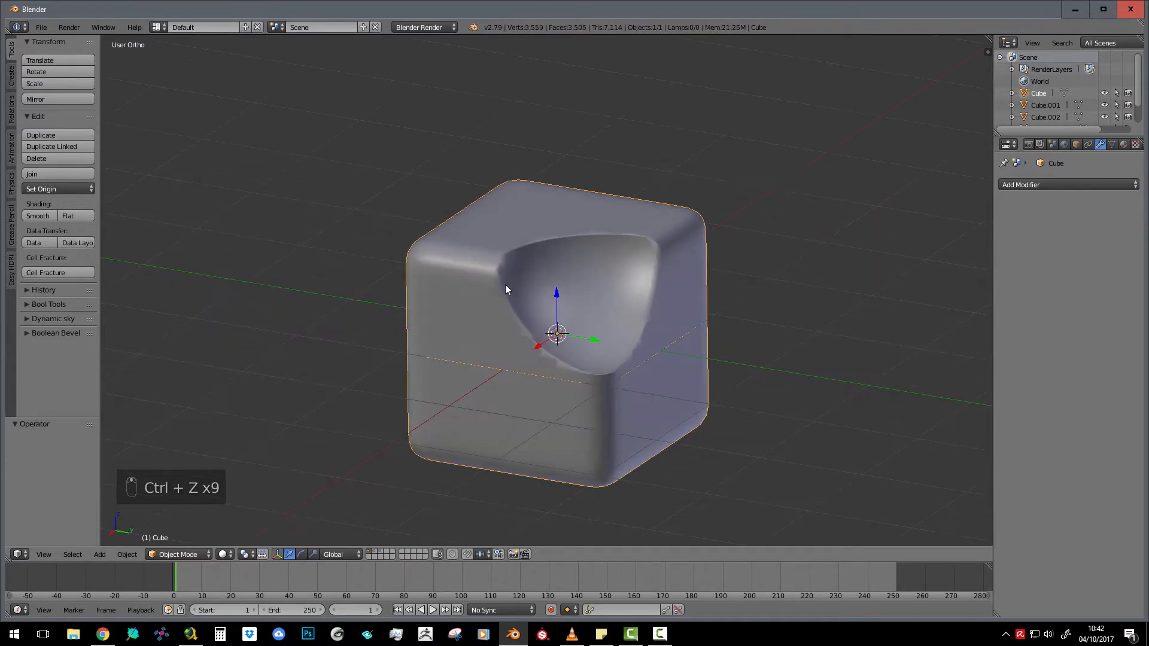
Add an Edge Split modifier to the cut cube and check the shading around the cutout.
scroll(587, 316, "up", 2)
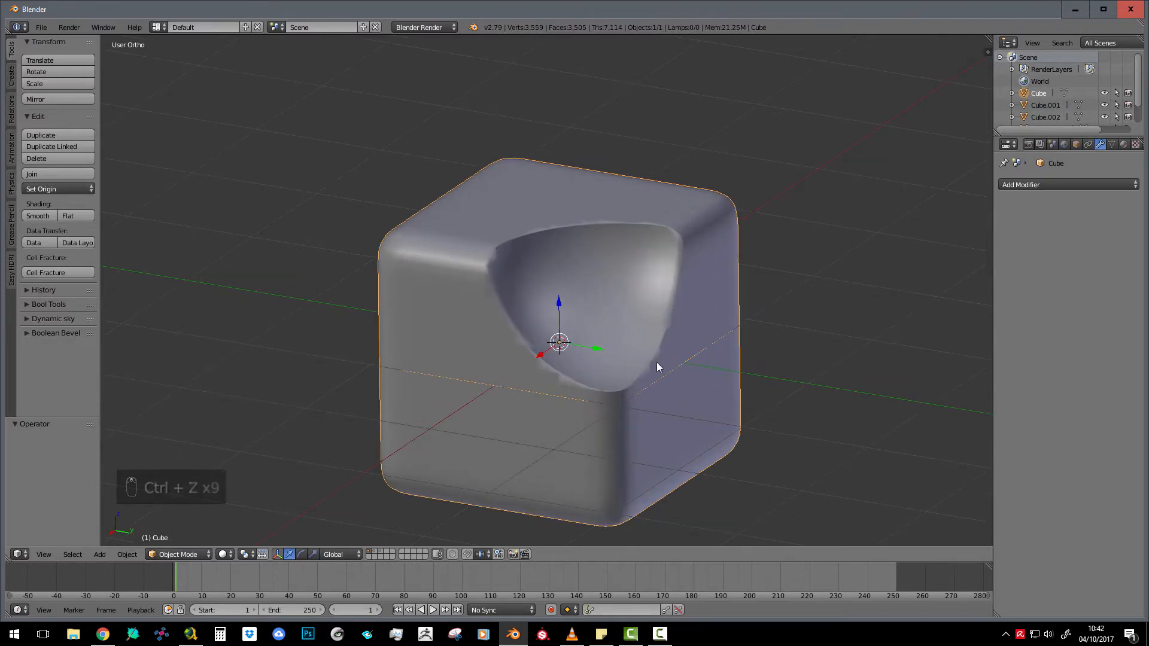
left_click(1041, 185)
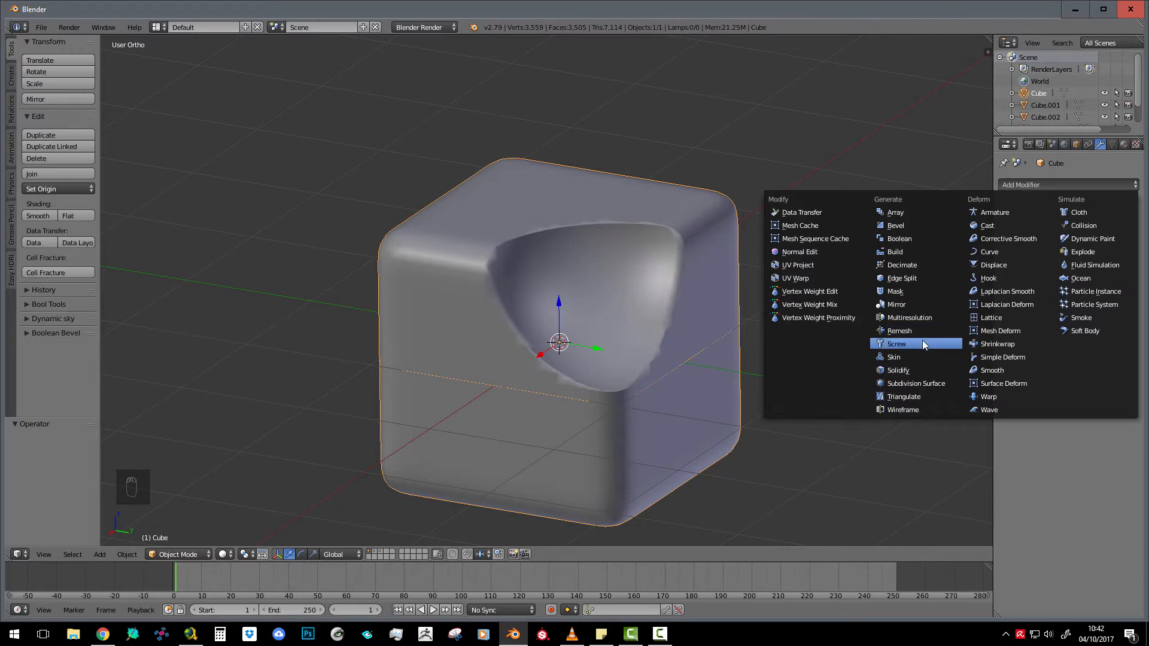
left_click(901, 279)
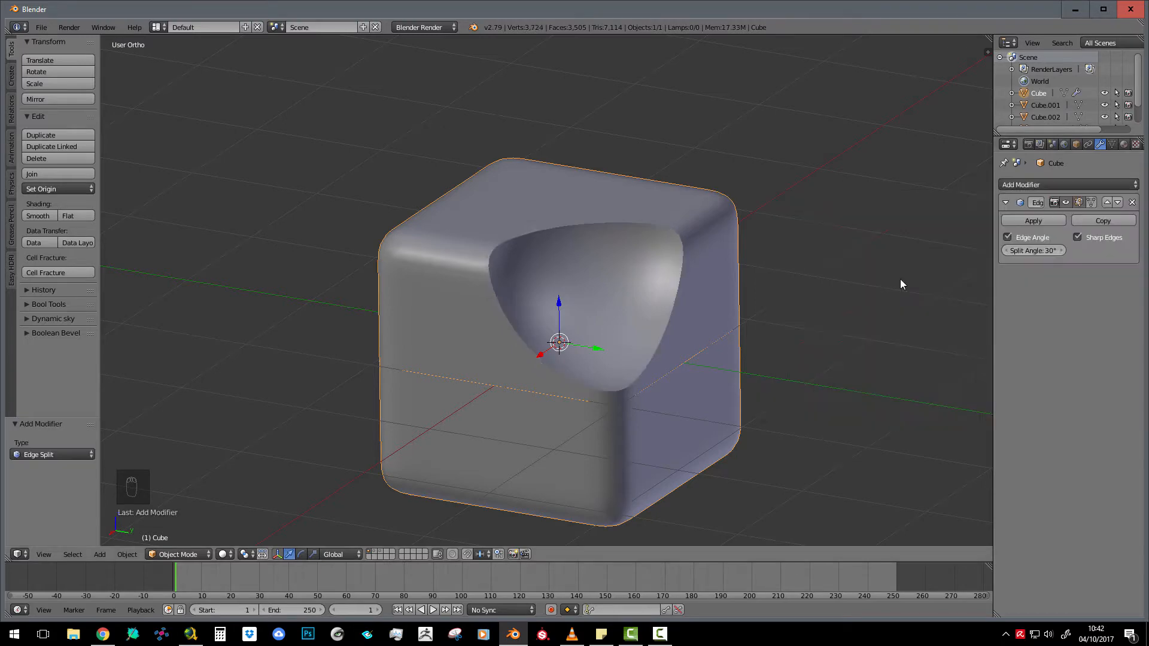
middle_click_drag(715, 408, 648, 394)
scroll(661, 397, "up", 3)
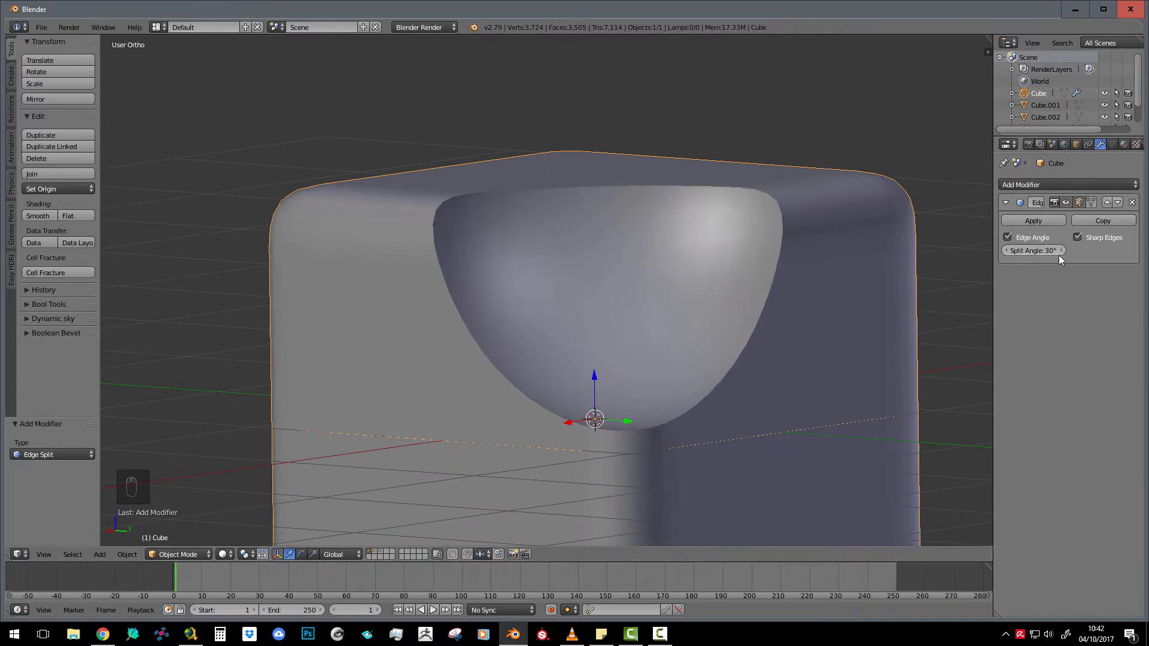
Try raising the Edge Split modifier's split angle to 101° and inspect the cutout's rim.
middle_click_drag(584, 239, 693, 175)
scroll(637, 246, "up", 4)
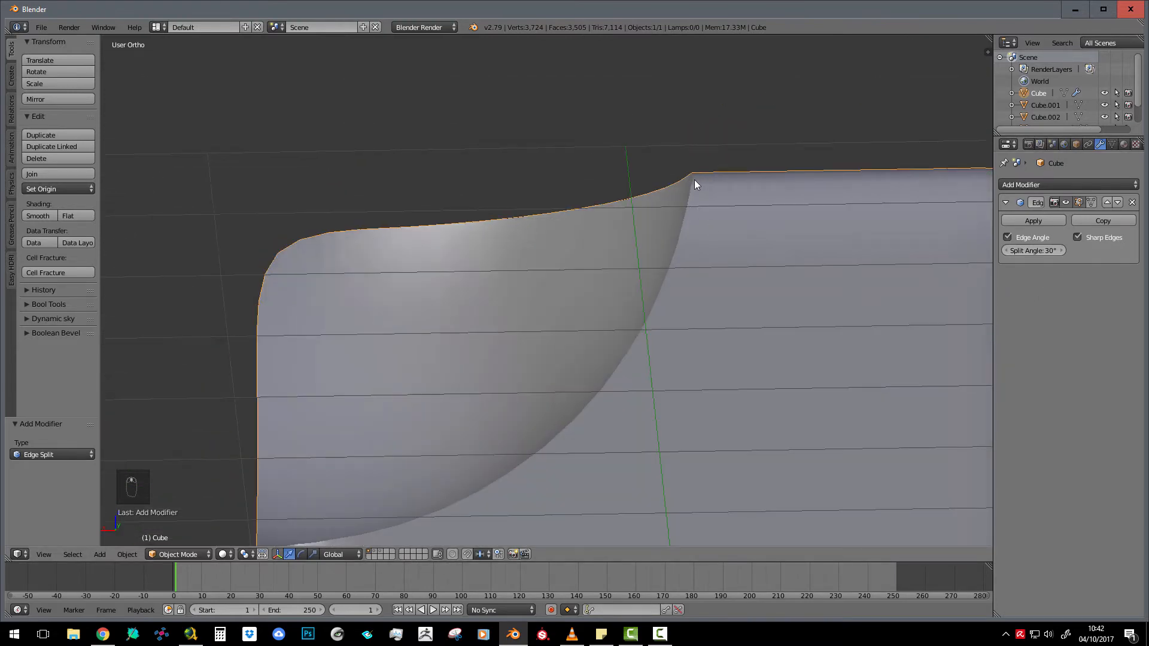
scroll(694, 179, "down", 4)
middle_click_drag(600, 243, 666, 269)
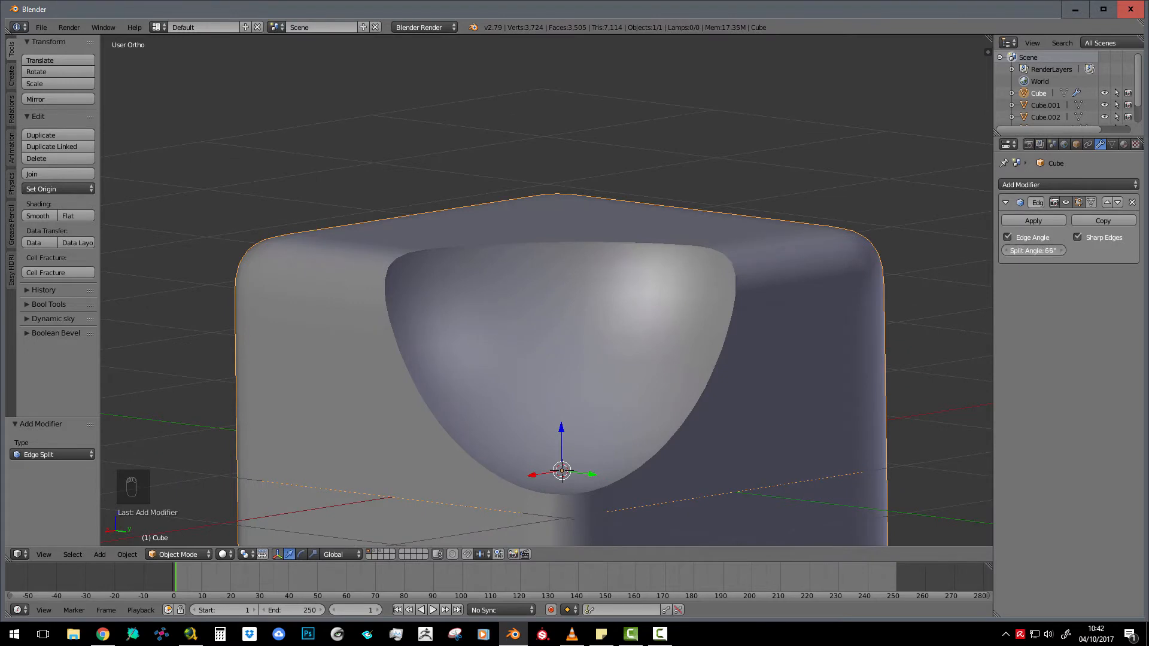
left_click_drag(1034, 251, 1052, 251)
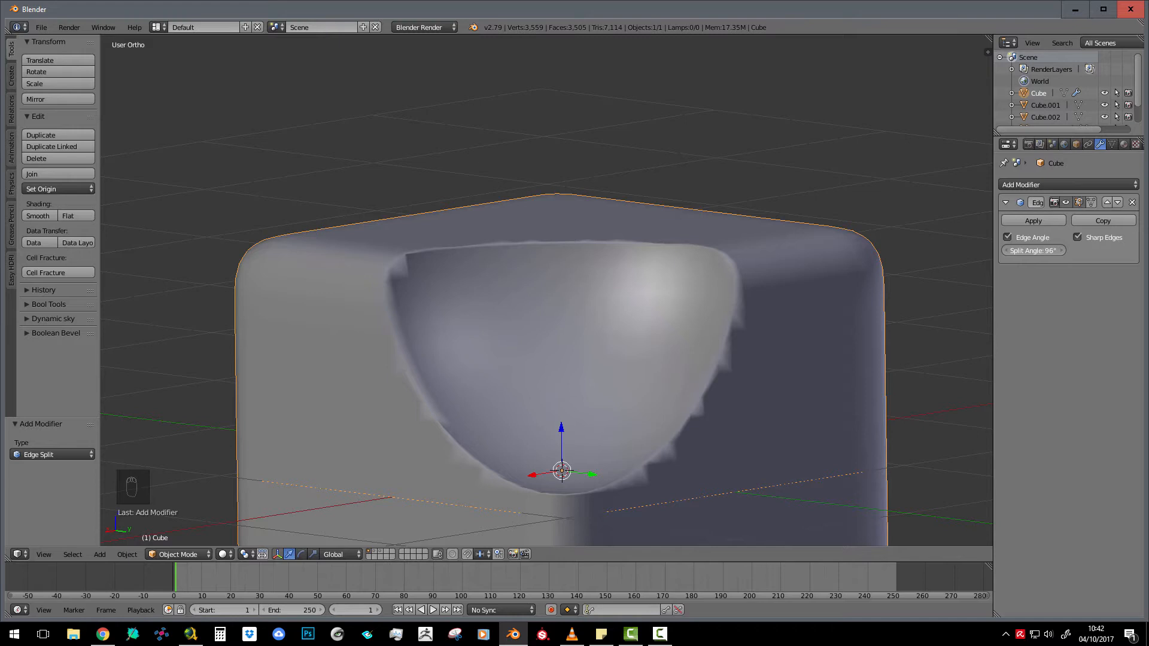
mouse_move(1052, 250)
left_mouse_down()
mouse_move(1041, 251)
mouse_move(1054, 250)
left_mouse_up()
mouse_move(671, 276)
middle_mouse_down()
mouse_move(664, 304)
mouse_move(638, 291)
middle_mouse_up()
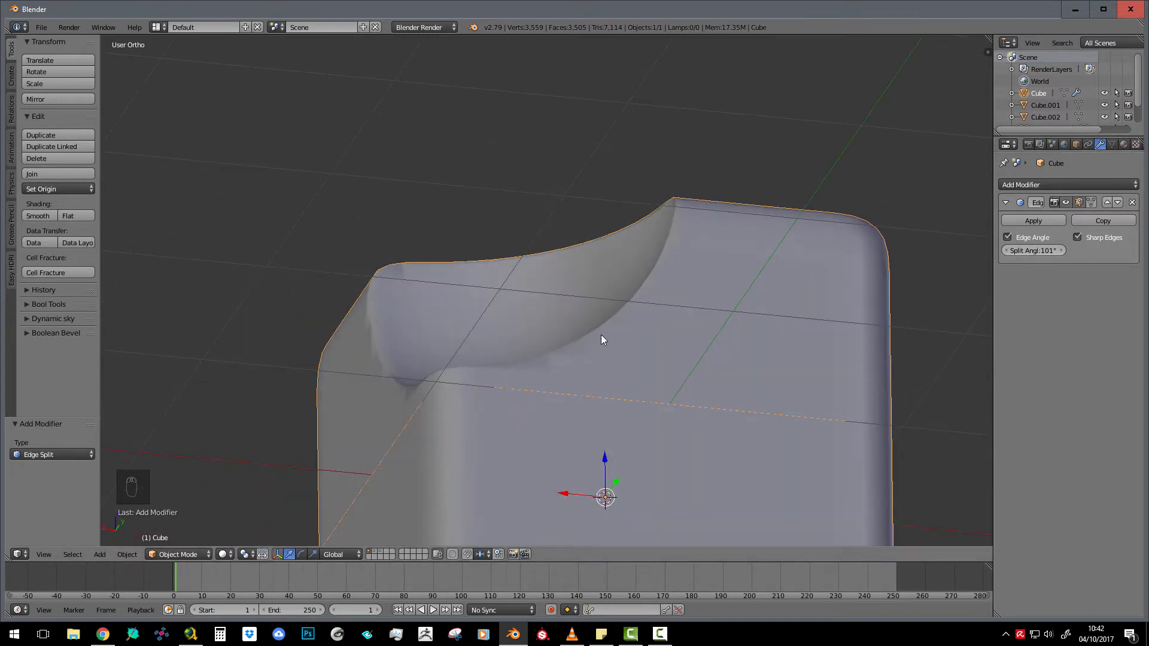
Try a split angle of 17° on the Edge Split modifier, and return the angle to 30°.
left_click_drag(1033, 251, 1003, 251)
middle_click_drag(875, 286, 798, 331)
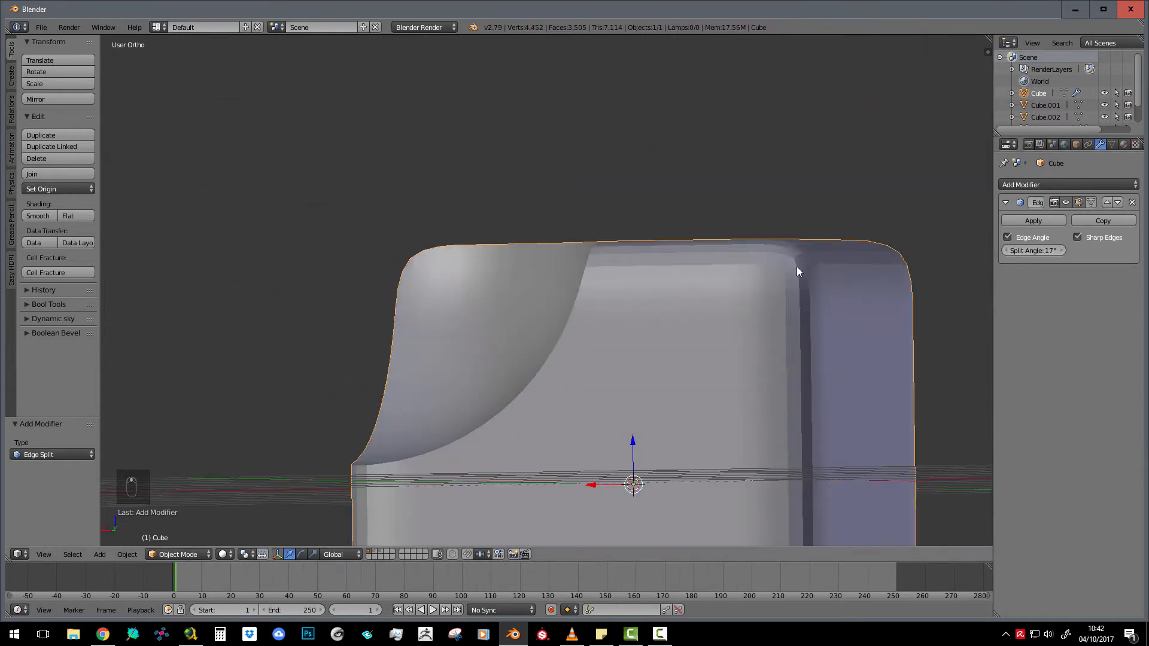
middle_click_drag(812, 284, 837, 301)
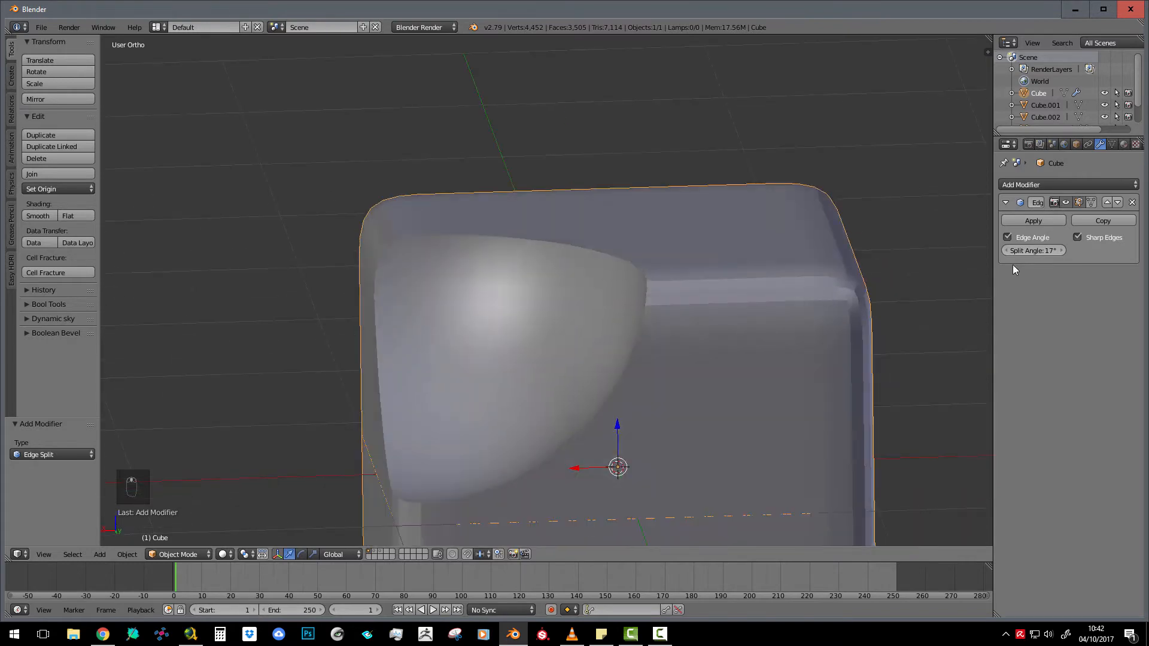
left_click_drag(1050, 251, 1057, 251)
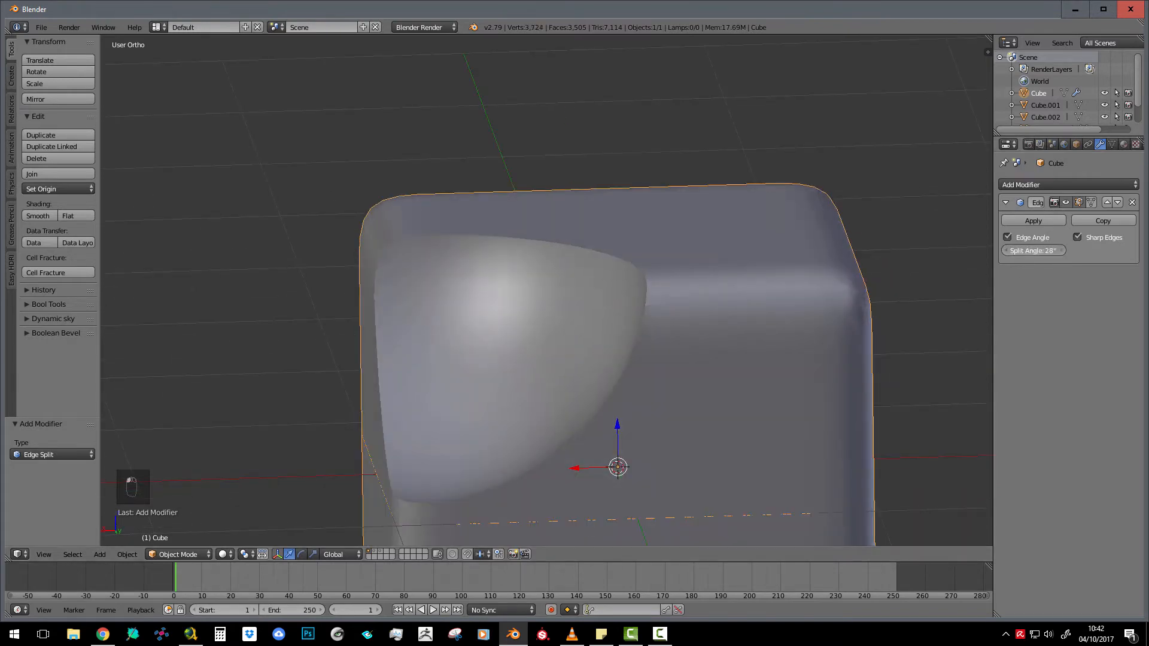
middle_click_drag(547, 377, 651, 334)
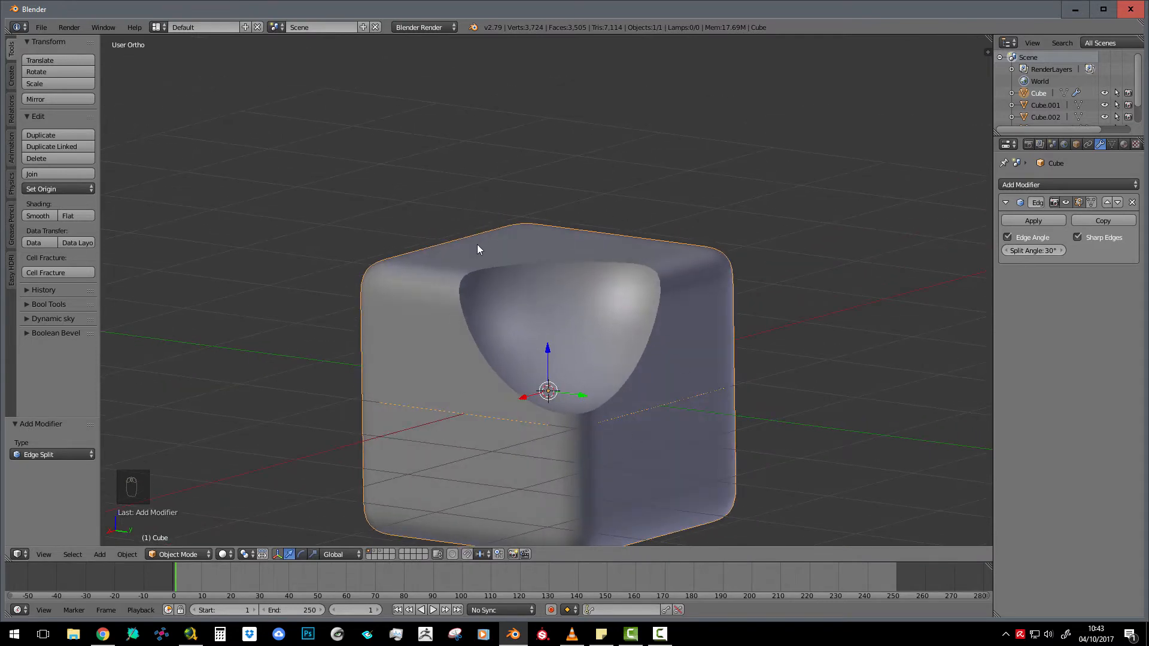
Add a Subdivision Surface modifier below the Edge Split on the smooth-shaded cut cube.
middle_click_drag(560, 366, 589, 370)
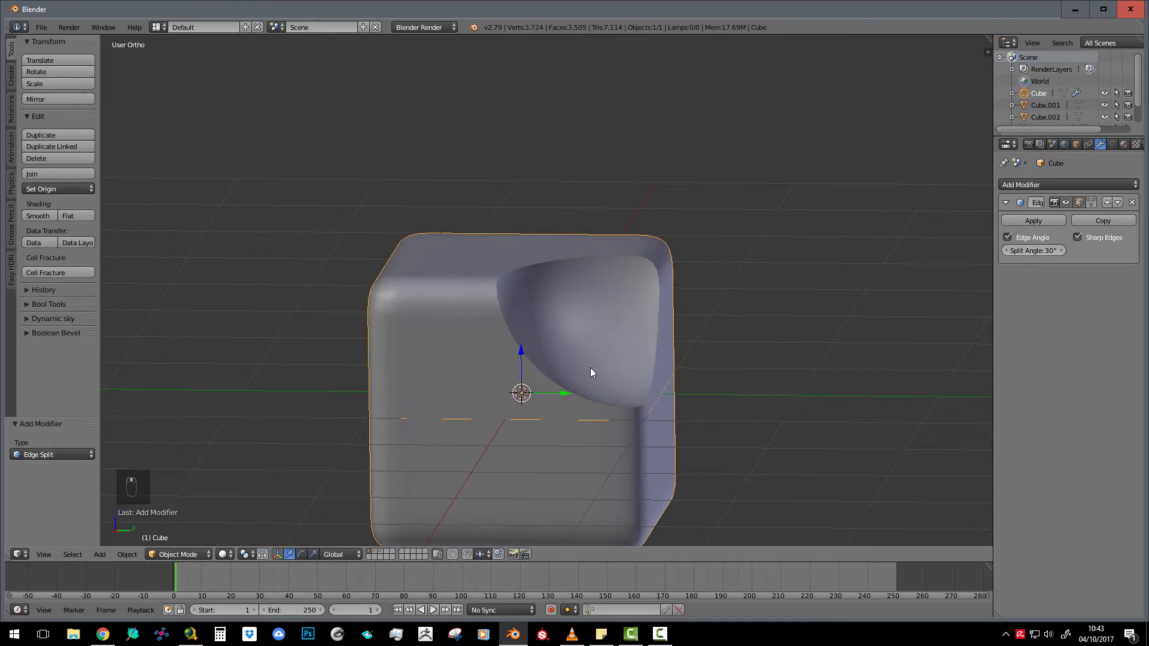
left_click(1039, 185)
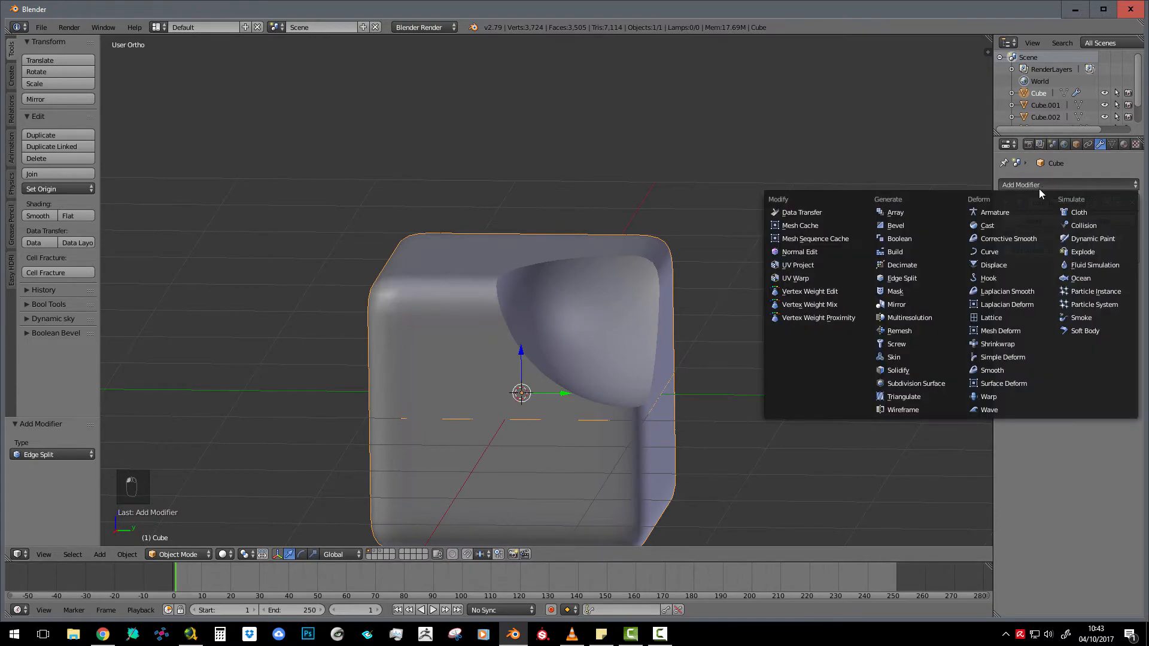
left_click(936, 383)
middle_click_drag(793, 365, 695, 357)
scroll(676, 353, "up", 10)
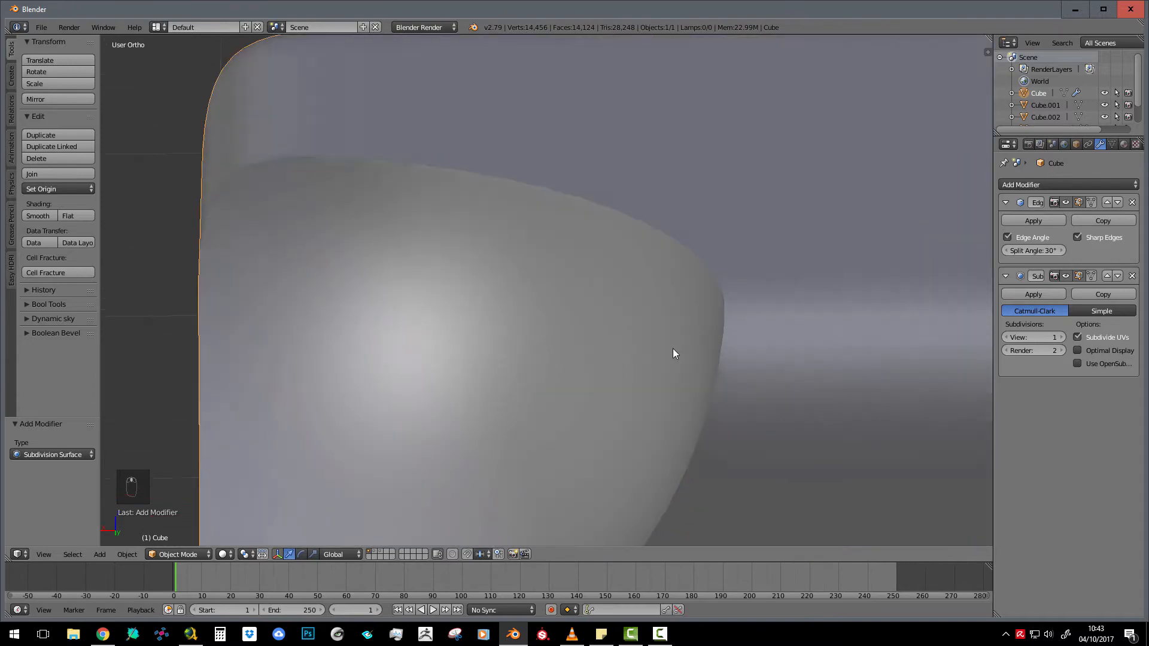
Examine the subdivided cutout's rim and the cube's rounded edges from several angles, up close and from afar.
middle_click_drag(672, 349, 822, 99)
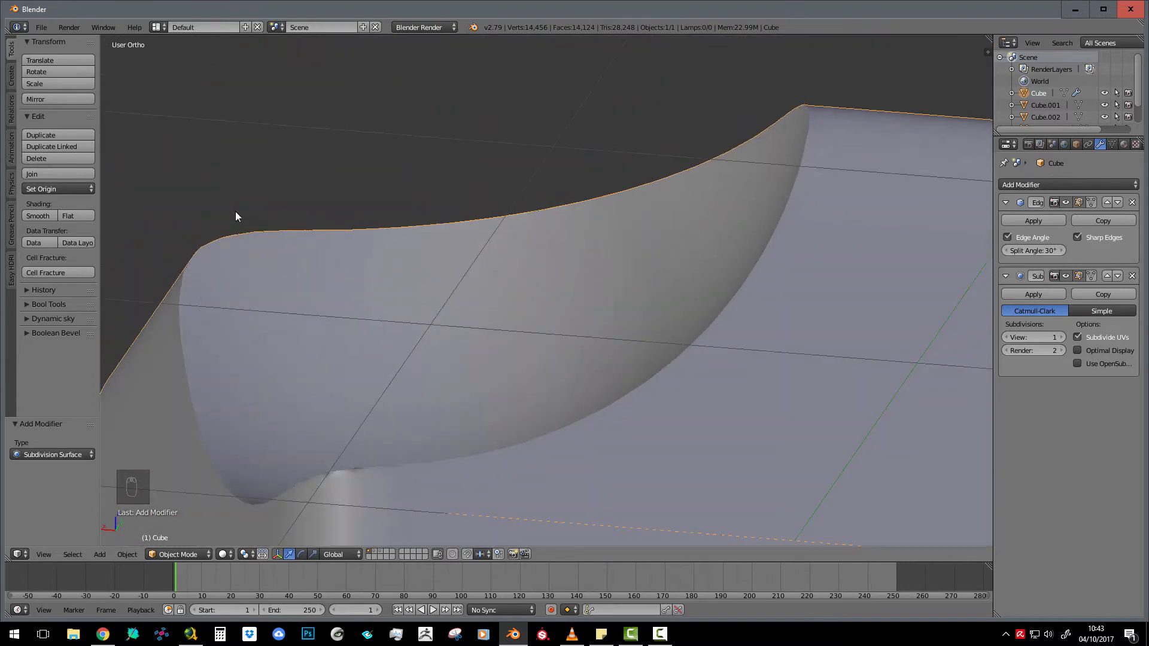
scroll(561, 282, "down", 4)
middle_click_drag(561, 283, 634, 336)
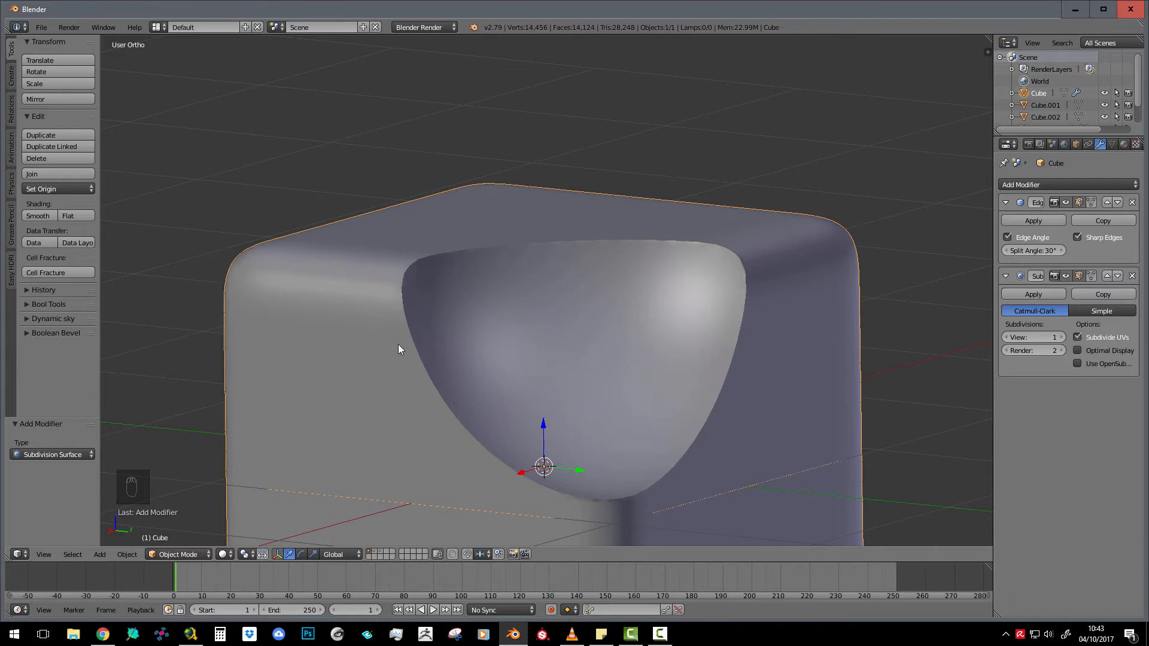
scroll(419, 341, "down", 4)
middle_click_drag(464, 334, 594, 238)
scroll(572, 354, "up", 5)
scroll(581, 293, "down", 3)
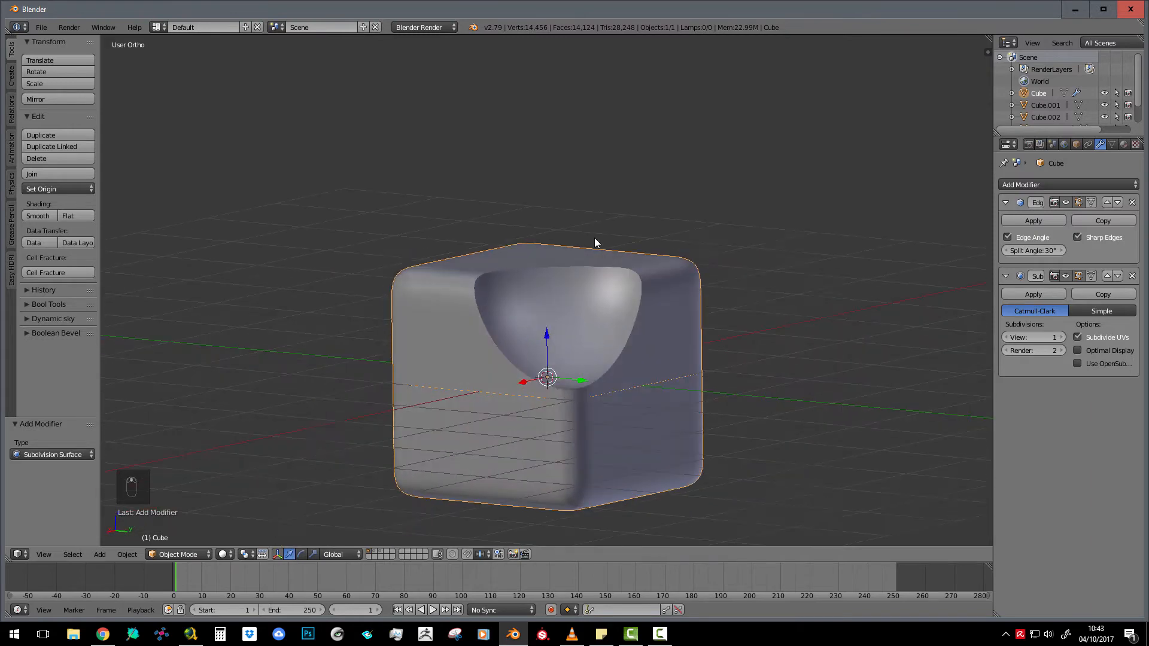
middle_click_drag(491, 368, 526, 353)
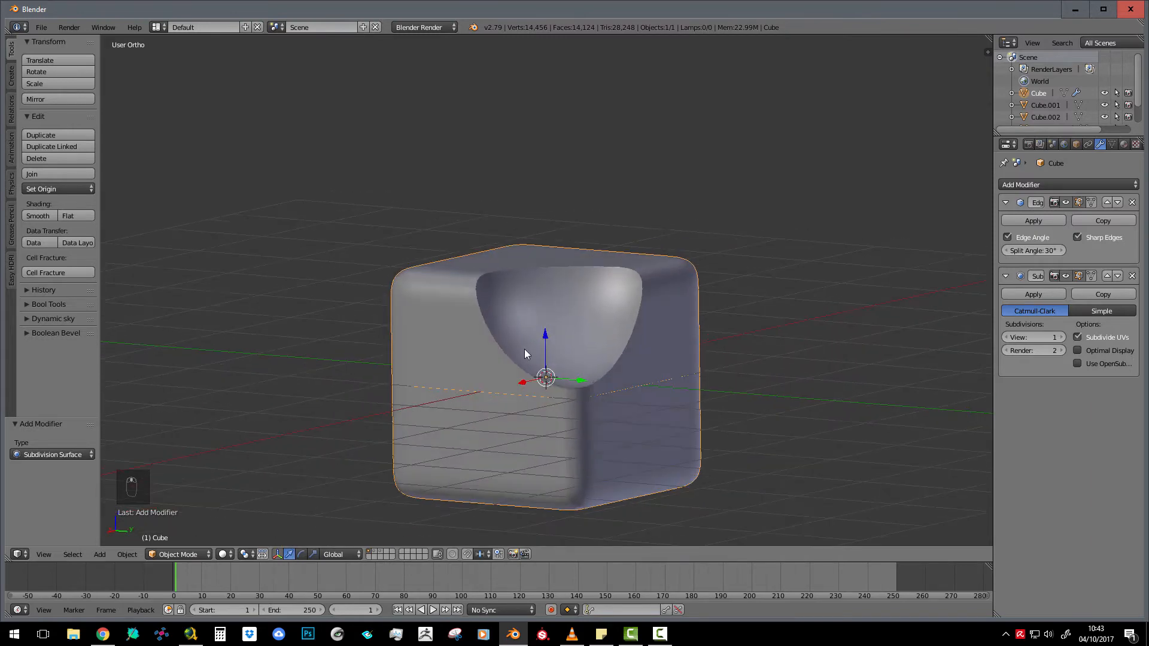
Switch to the layer holding the uncut rounded cube and sphere, and subtract the sphere from the cube with a Bool Tool Difference.
left_click(375, 552)
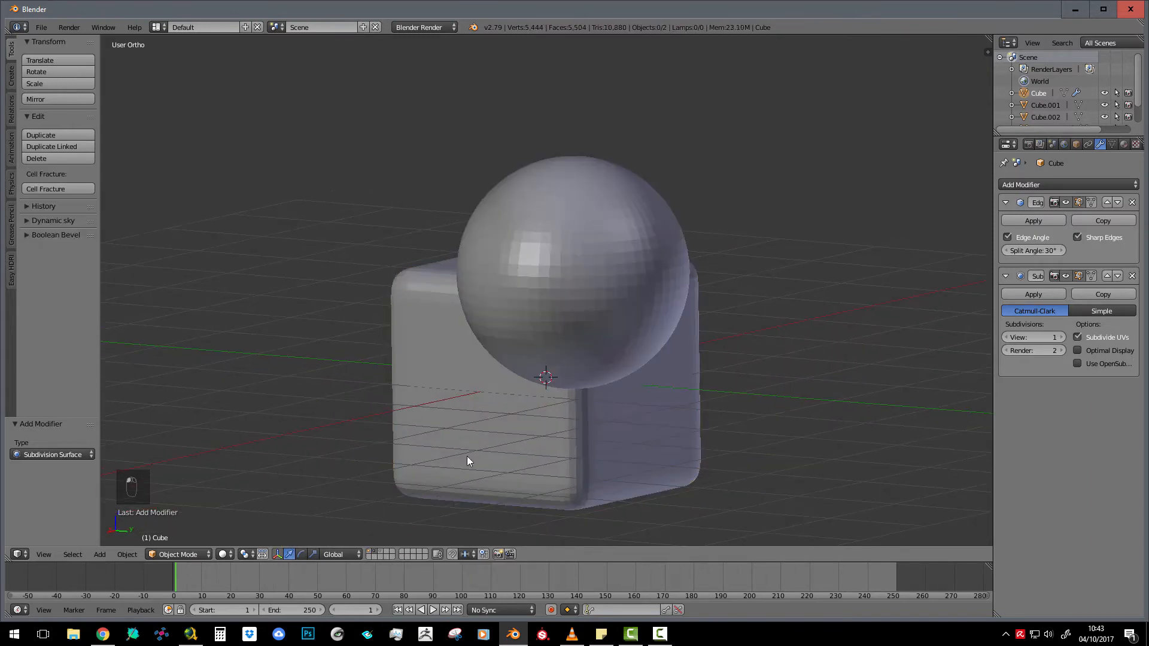
middle_click_drag(466, 456, 591, 396)
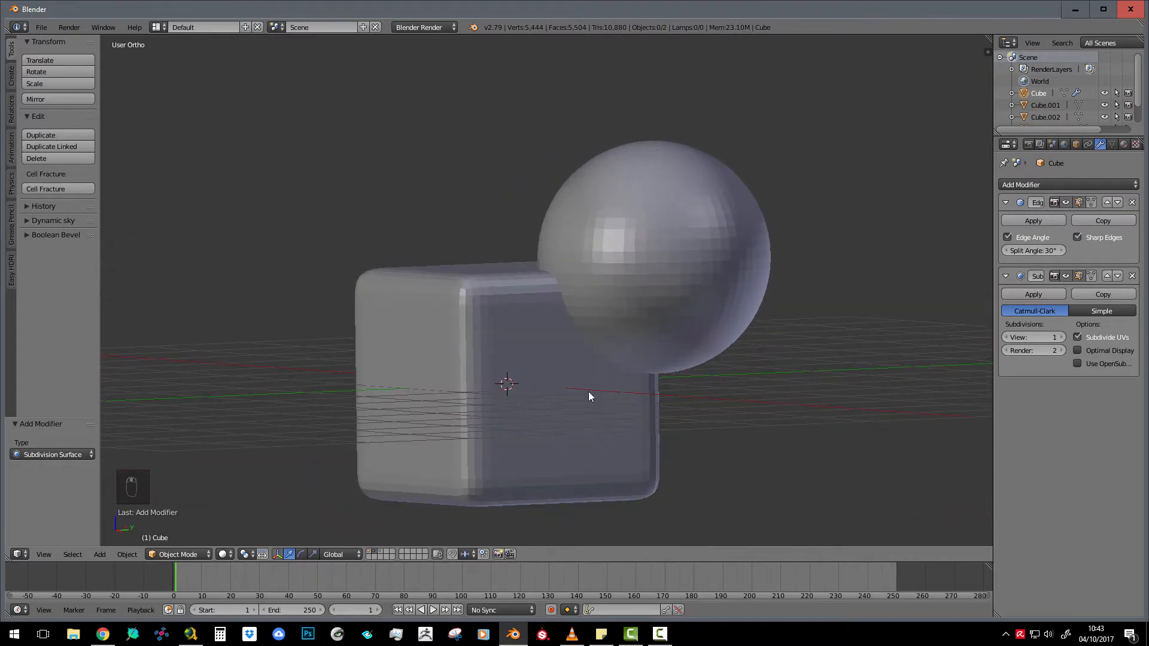
right_click(680, 198)
middle_click_drag(594, 332, 635, 317)
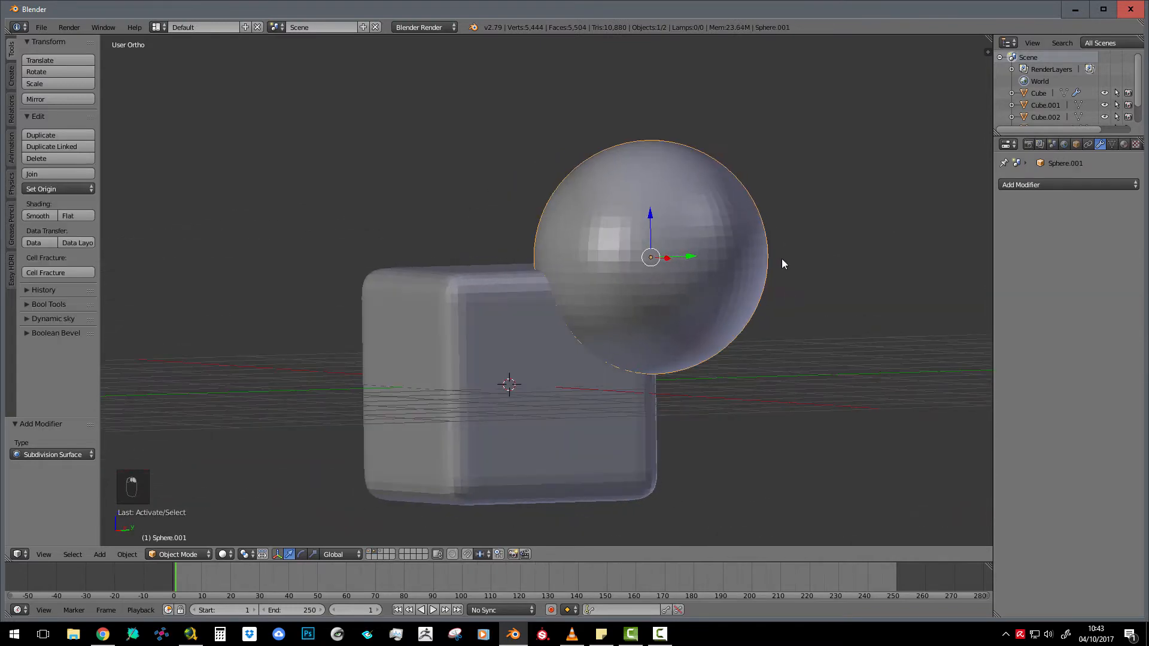
right_click(472, 327, "shift")
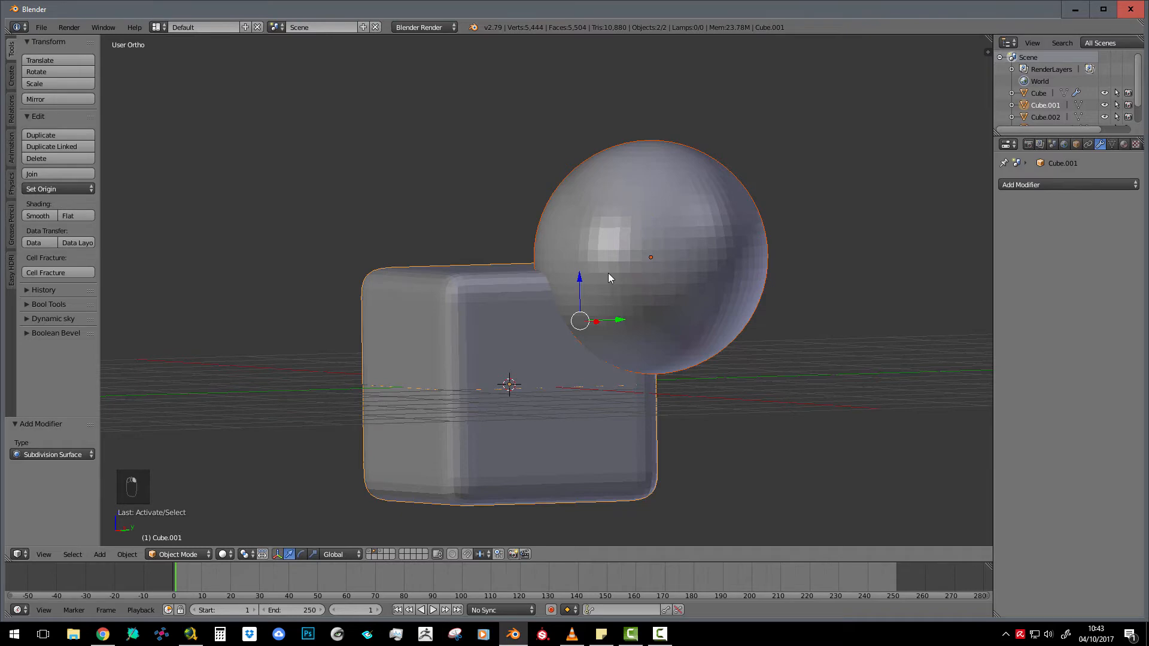
key("ctrl+shift+KP_Subtract")
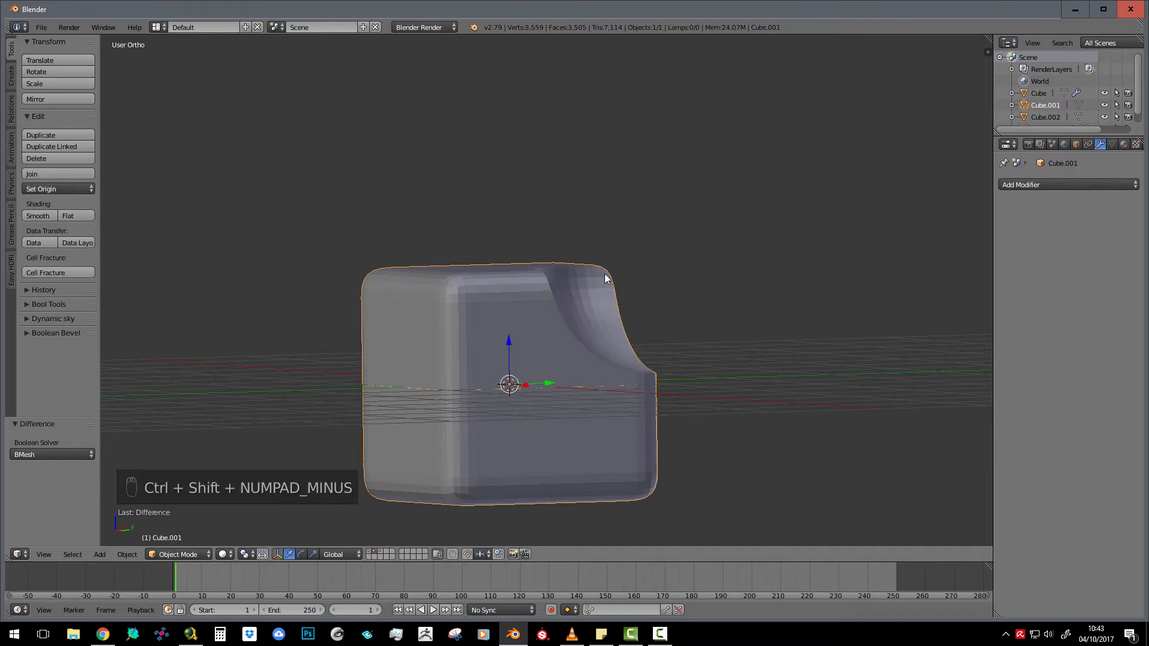
Apply smooth shading to the newly cut cube and check the artifacts around the cutout.
middle_click_drag(608, 274, 376, 274)
left_click(38, 216)
mouse_move(219, 263)
middle_mouse_down()
mouse_move(671, 397)
mouse_move(531, 404)
mouse_move(612, 404)
middle_mouse_up()
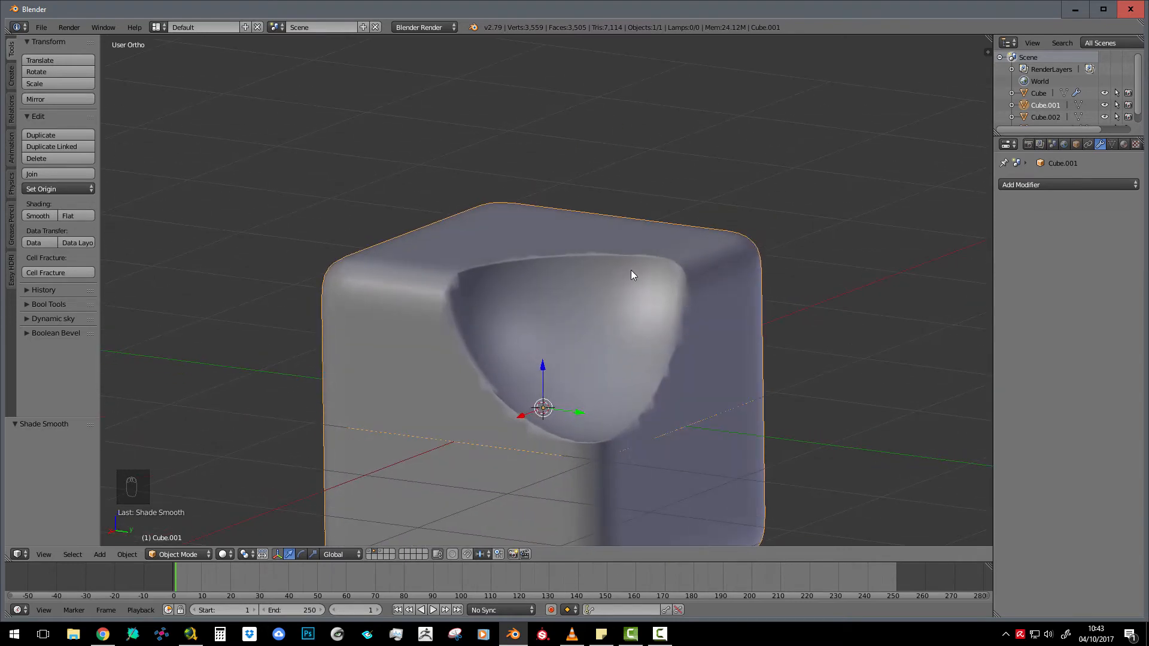
Enter Edit Mode on the cut cube and examine the selected cutout faces and the topology along their rim.
key("Tab")
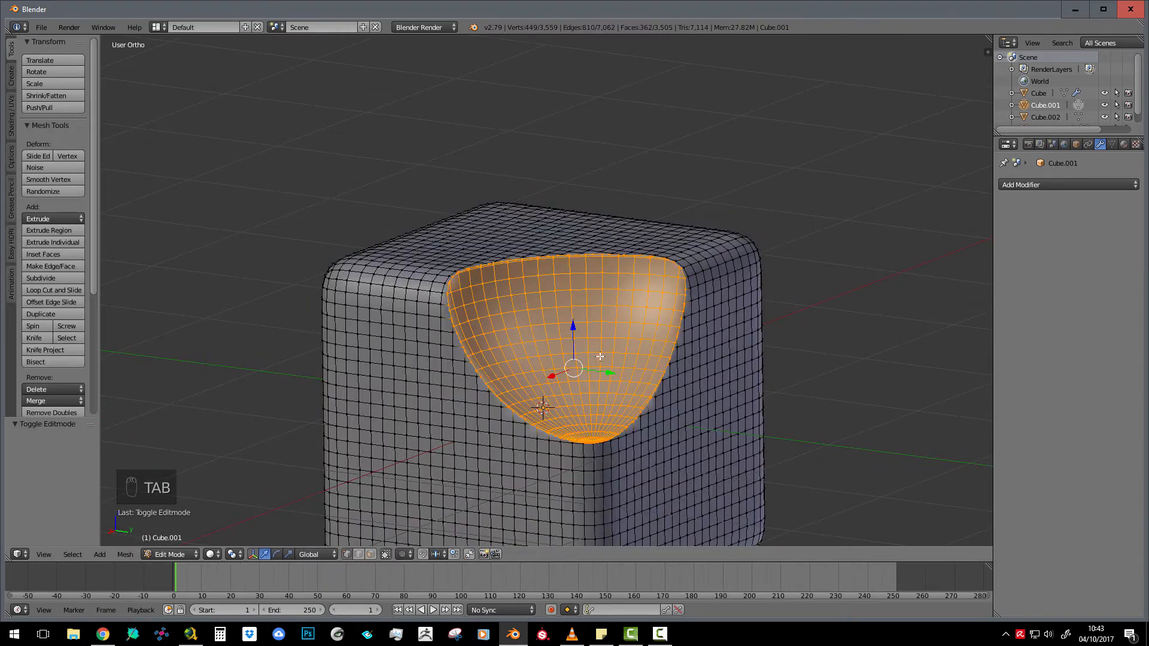
middle_click_drag(555, 361, 582, 238)
scroll(591, 252, "up", 4)
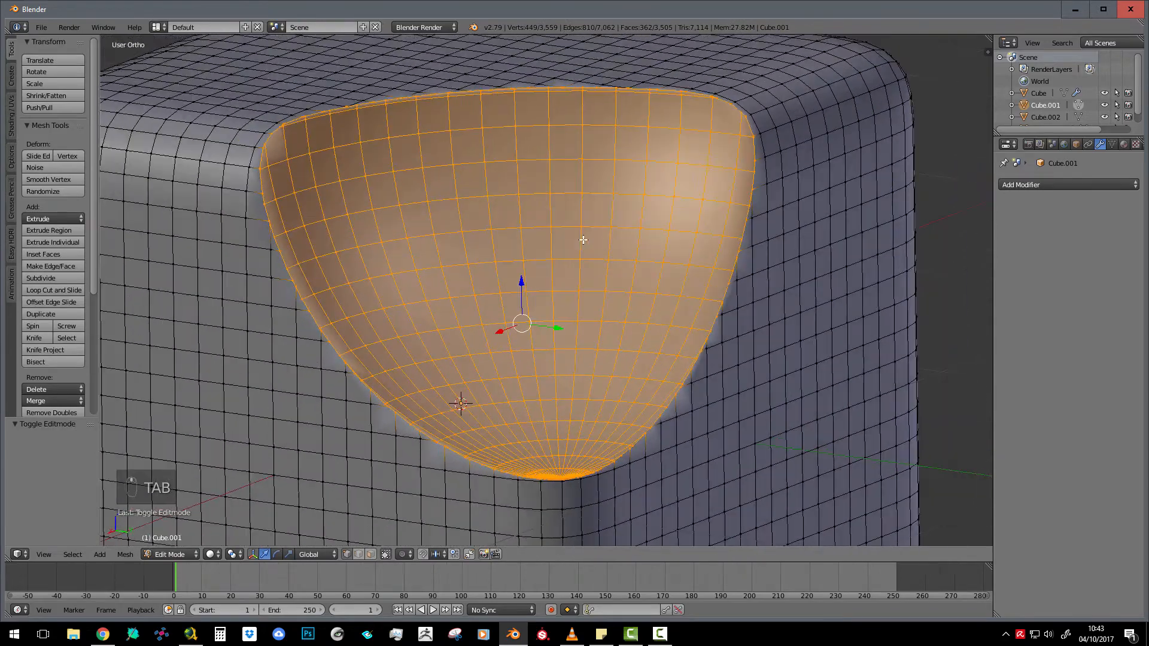
scroll(583, 238, "down", 5)
middle_click_drag(528, 290, 596, 281)
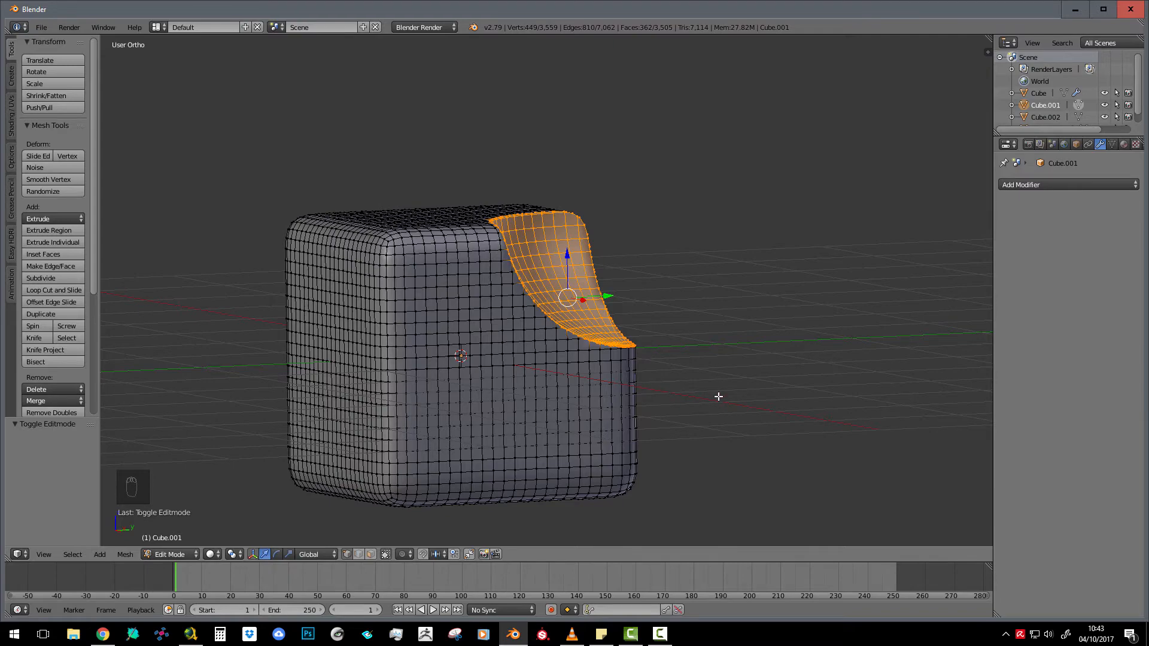
middle_click_drag(644, 336, 631, 250)
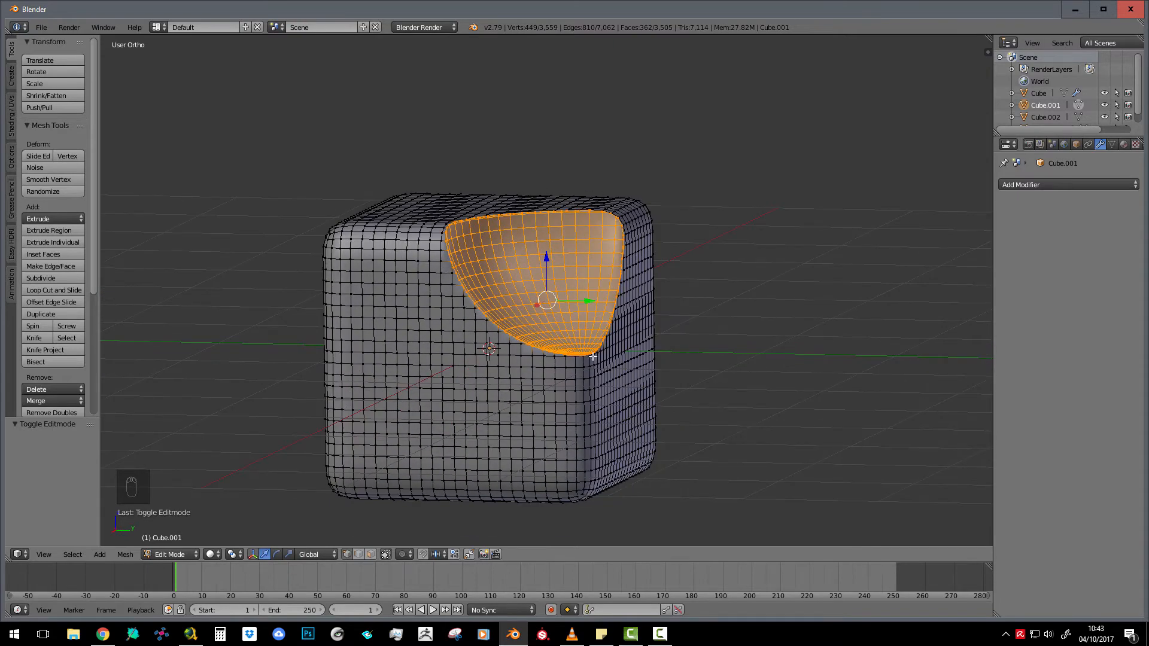
mouse_move(605, 338)
middle_mouse_down()
mouse_move(570, 312)
mouse_move(497, 323)
mouse_move(507, 327)
mouse_move(486, 314)
mouse_move(557, 324)
mouse_move(572, 372)
mouse_move(516, 349)
mouse_move(584, 339)
middle_mouse_up()
scroll(501, 325, "up", 3)
scroll(558, 325, "up", 2)
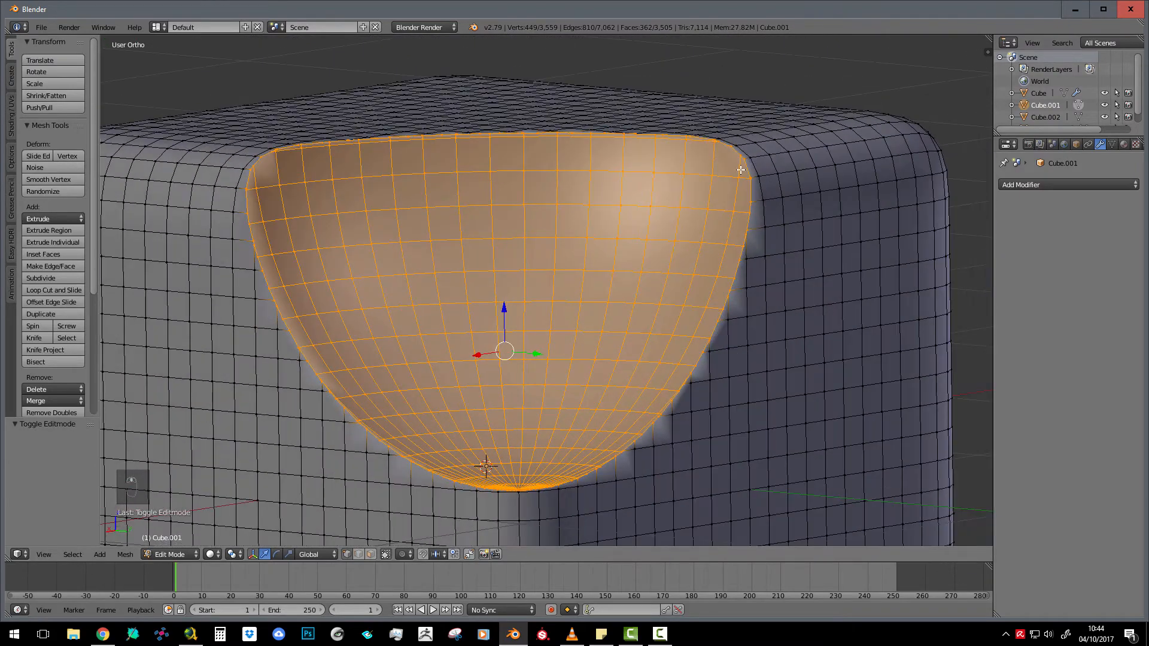
middle_click_drag(517, 462, 616, 295)
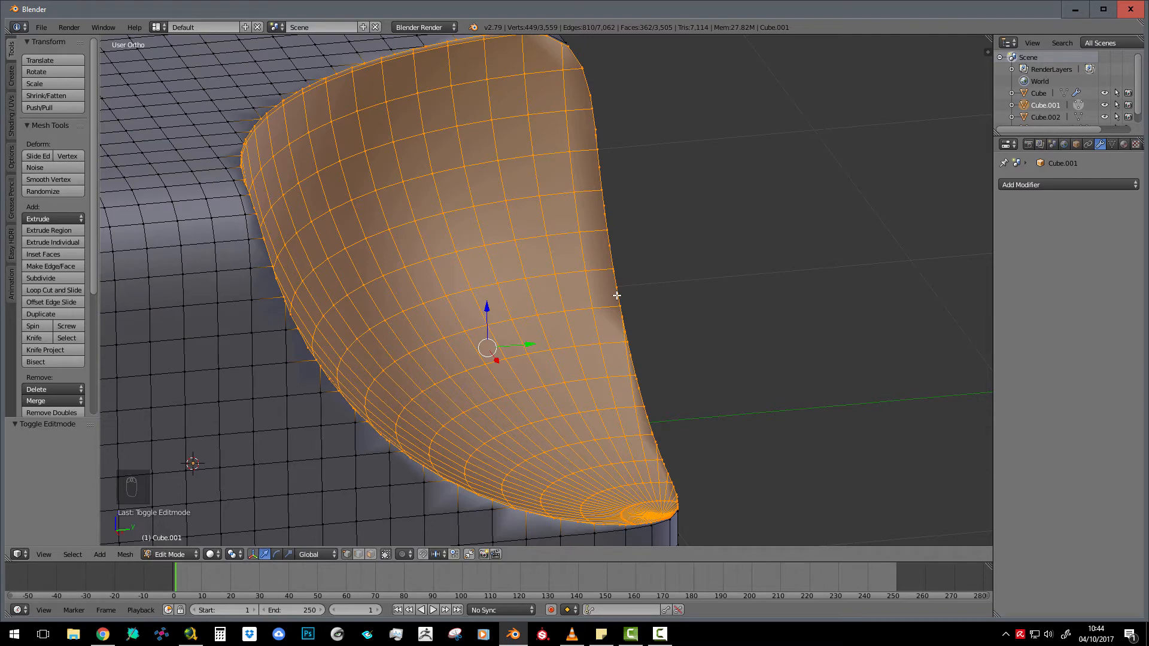
Extrude the selected cutout faces in place, without moving them, and check the corner of the rim.
key("e")
right_click(622, 307)
middle_click_drag(626, 310, 546, 345)
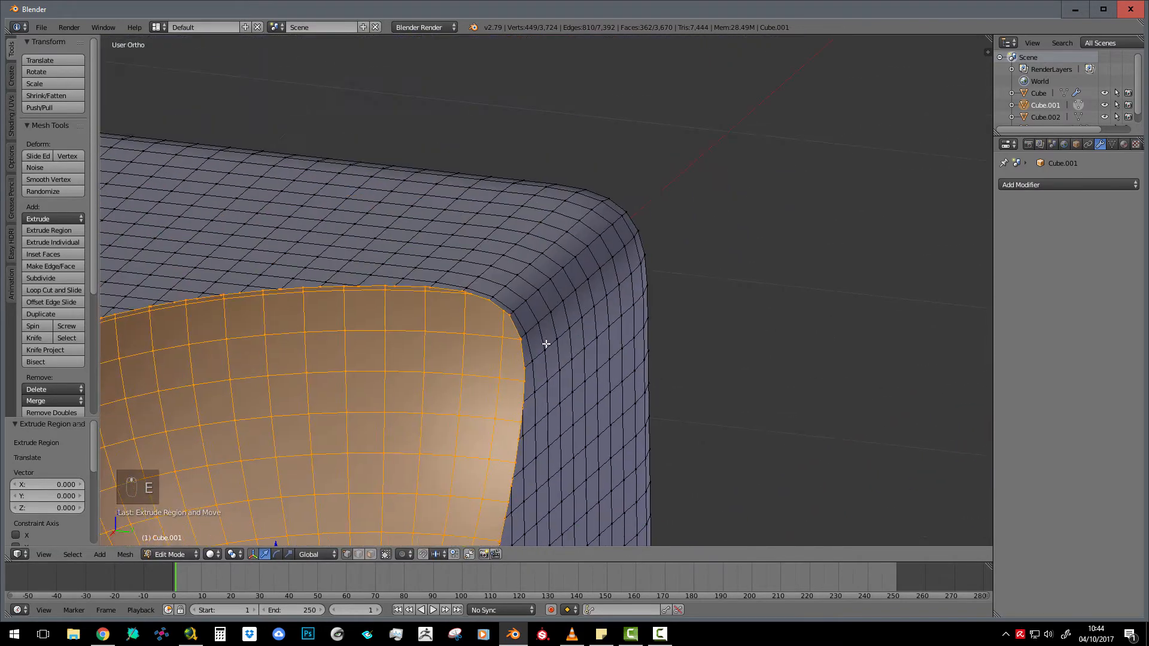
scroll(590, 264, "up", 6)
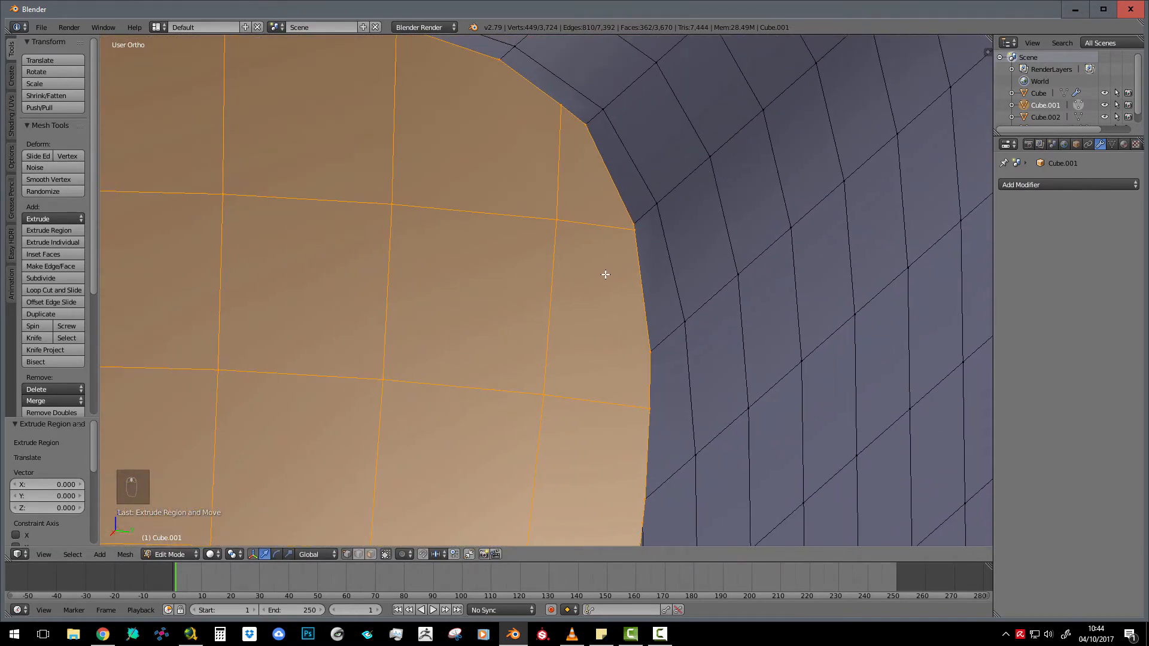
Try a Shrink/Fatten offset of -0.004 on the extruded cutout faces, and undo it.
key("alt+s")
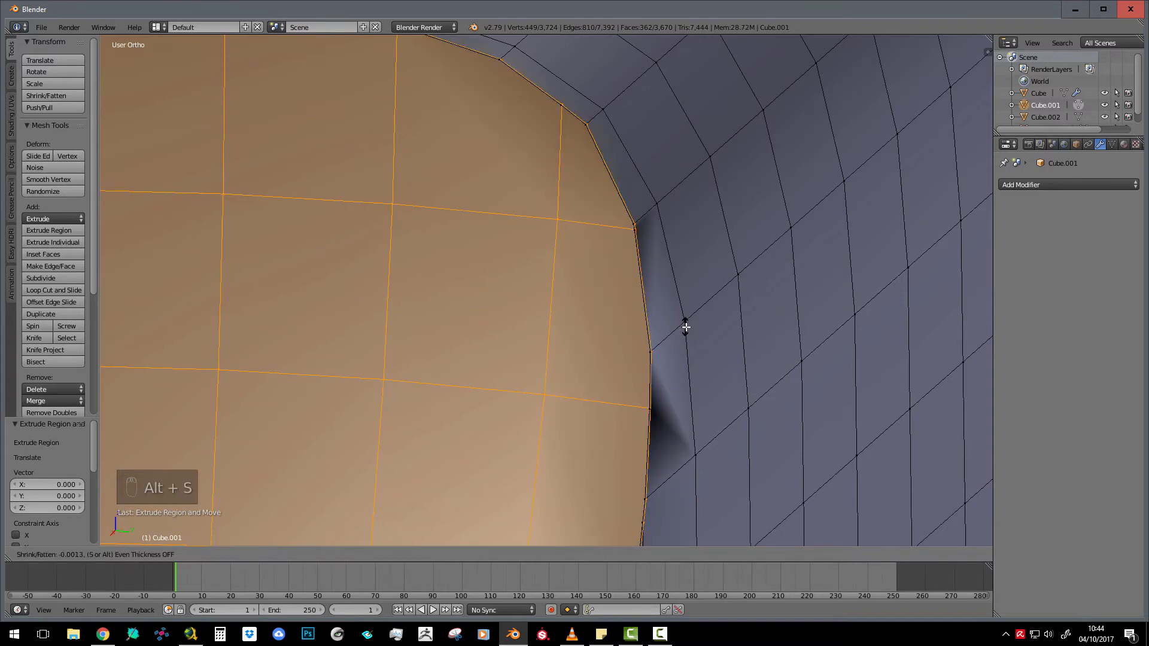
left_click(689, 331)
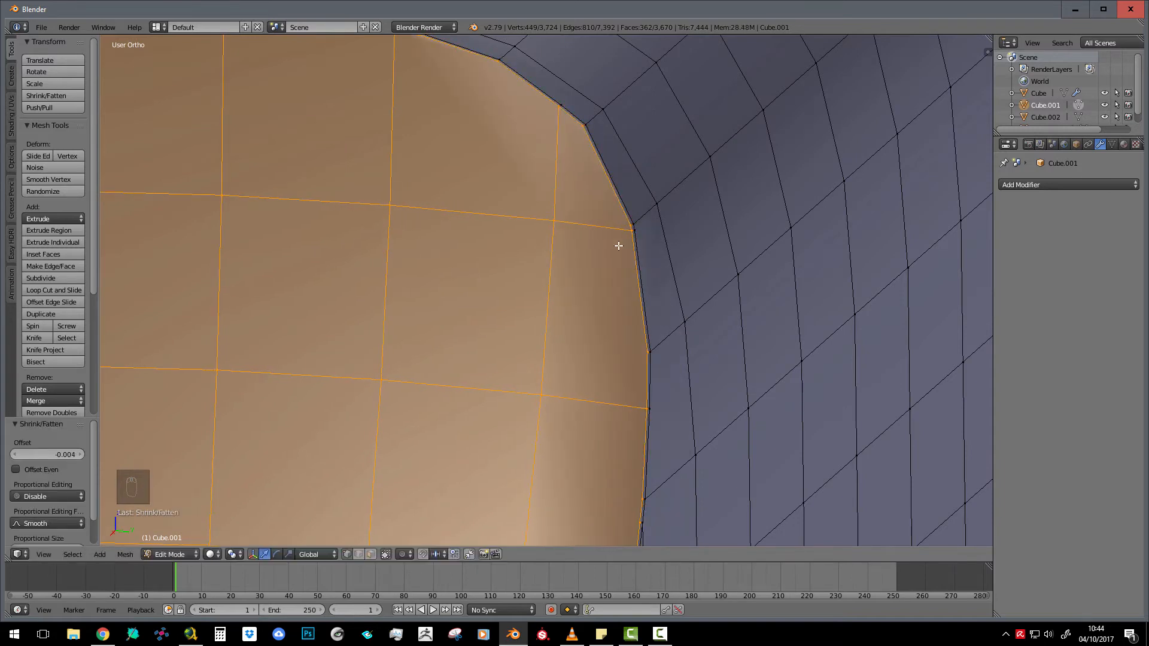
scroll(618, 246, "up", 5)
scroll(718, 367, "down", 3)
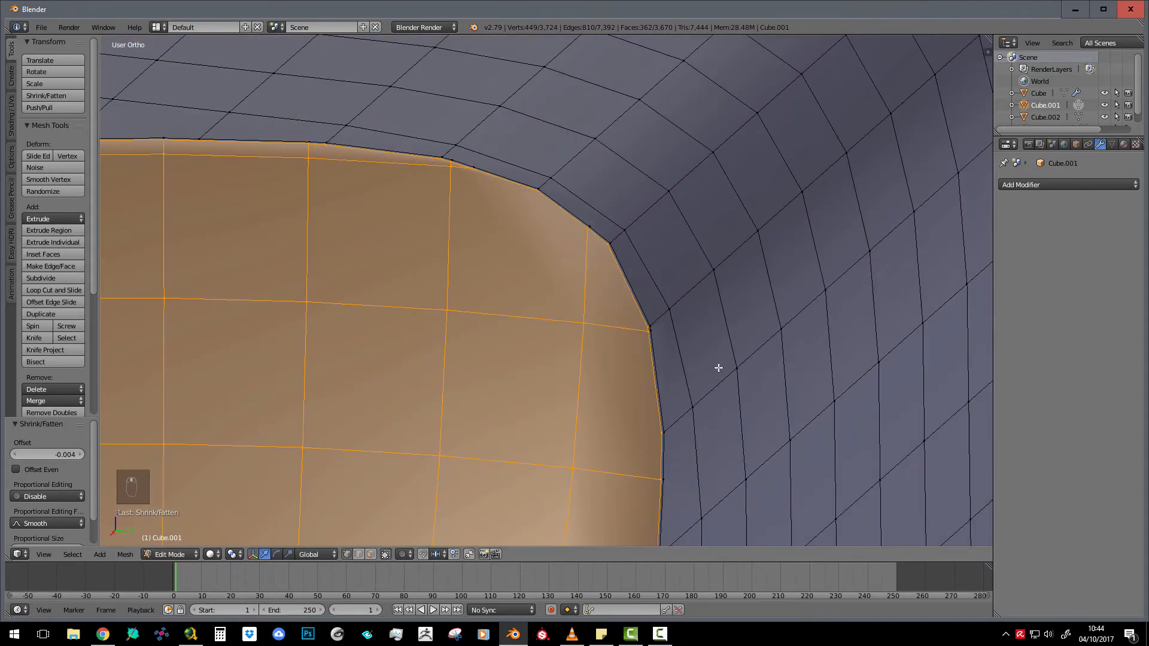
scroll(693, 206, "up", 2)
key("ctrl+z")
Inset the selected cutout faces by a thickness of about 0.0013 to add a tight edge loop along the rim.
scroll(687, 455, "down", 5)
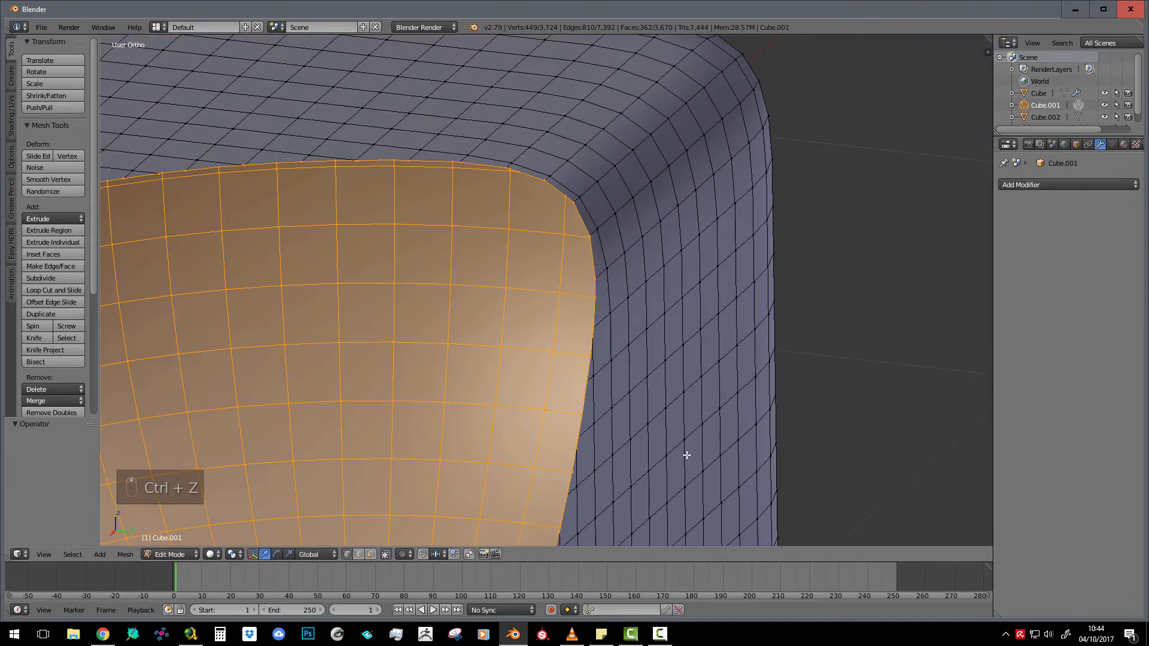
middle_click_drag(634, 509, 673, 228, "shift")
scroll(673, 228, "down", 4)
middle_click_drag(623, 336, 705, 173, "shift")
scroll(654, 249, "up", 6)
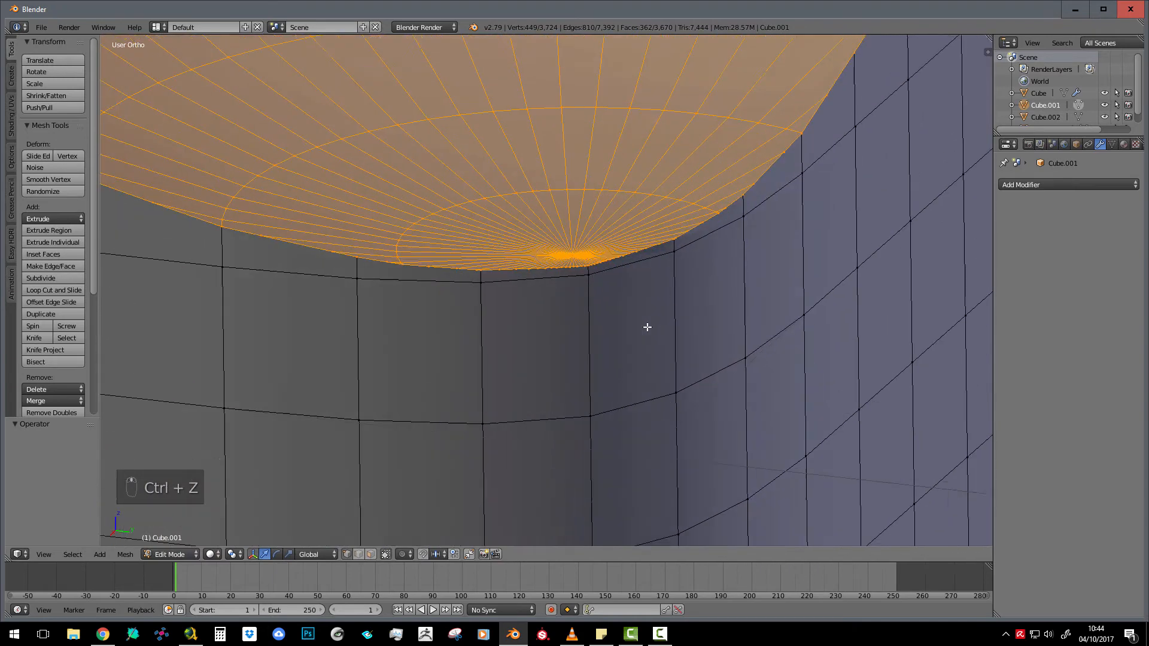
middle_click_drag(675, 329, 652, 343, "shift")
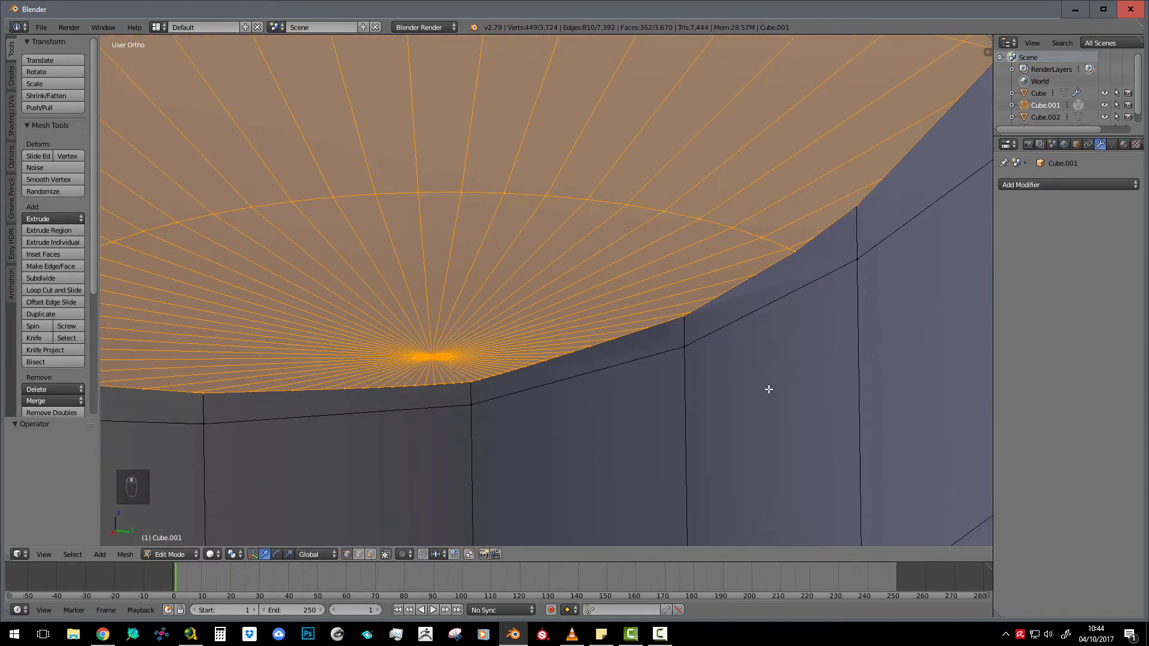
key("i")
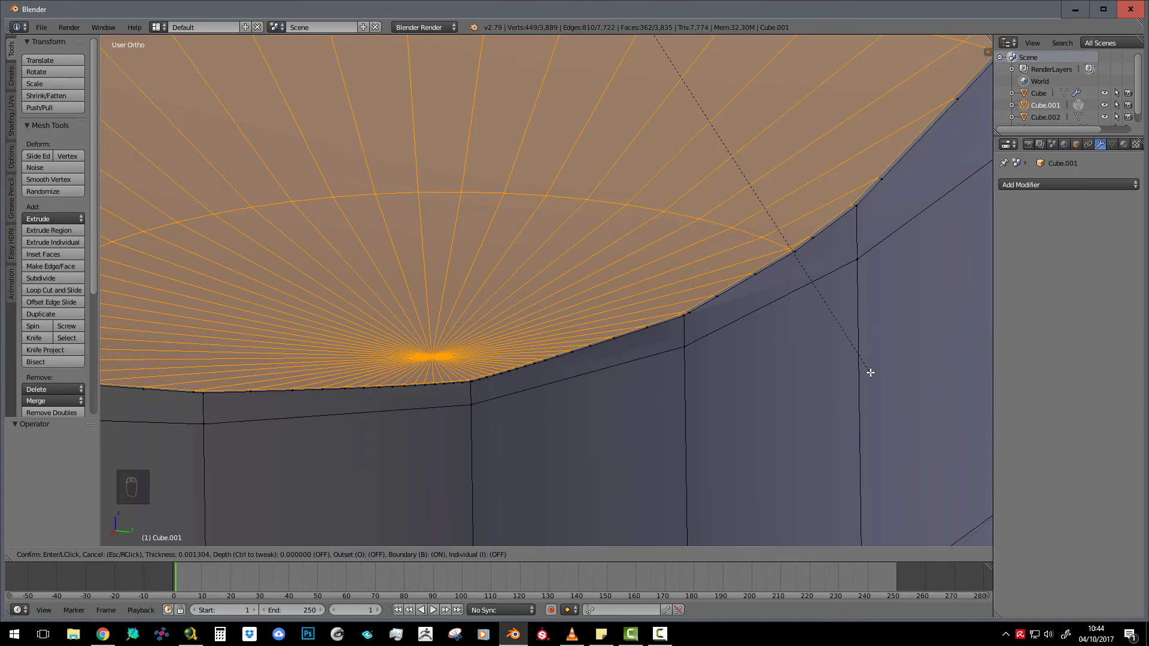
left_click(871, 373)
Return to Object Mode after the inset and check the shading around the cutout's rim.
scroll(758, 326, "down", 12)
middle_click_drag(568, 264, 637, 425, "shift")
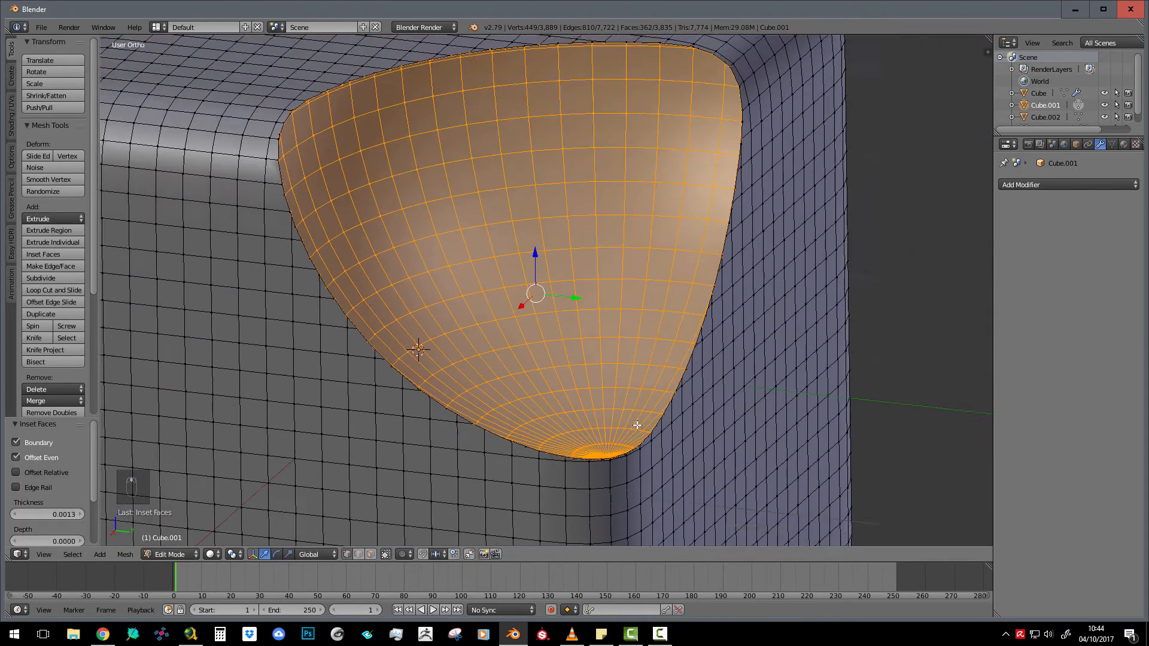
scroll(638, 425, "down", 3)
middle_click_drag(580, 354, 654, 245)
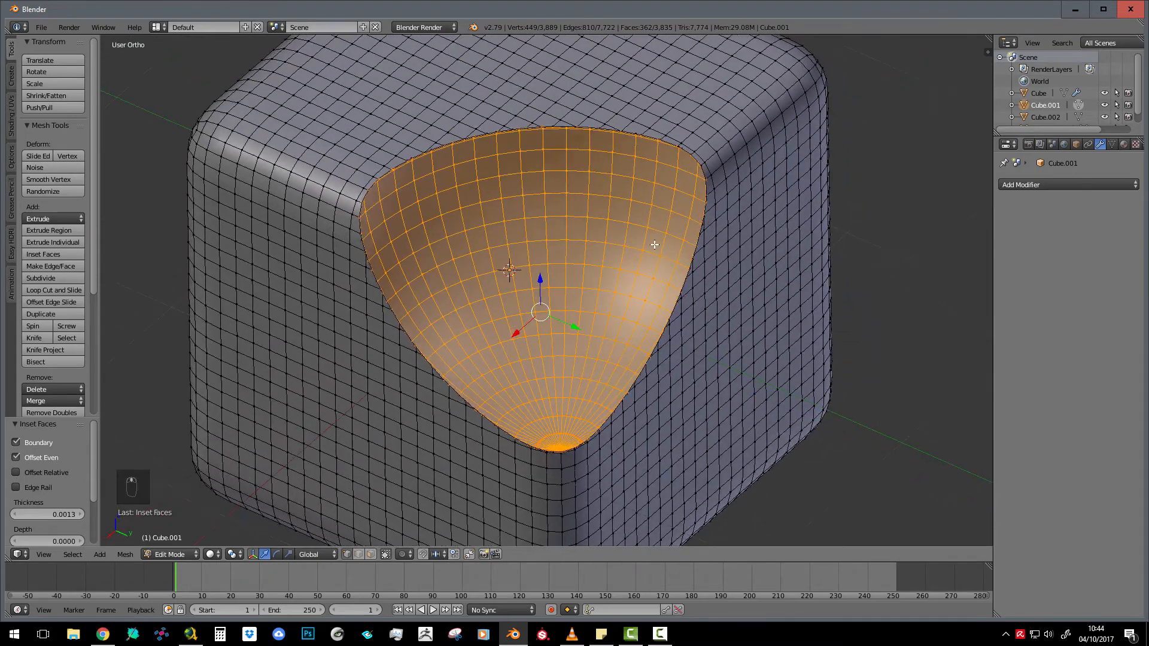
scroll(654, 244, "up", 3)
mouse_move(688, 168)
middle_mouse_down("shift")
mouse_move(676, 202)
mouse_move(687, 182)
middle_mouse_up("shift")
key("Tab")
scroll(670, 249, "down", 3)
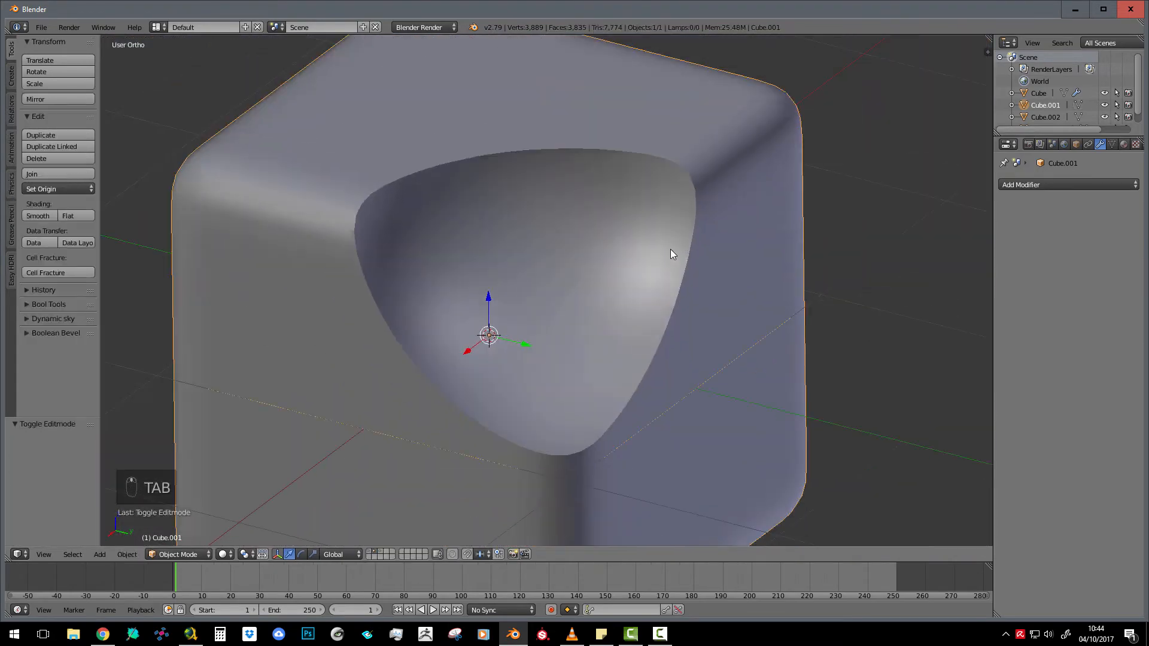
scroll(670, 249, "down", 1)
Add a Subdivision Surface modifier to the inset cut cube and check the cutout from the other side.
left_click(1047, 182)
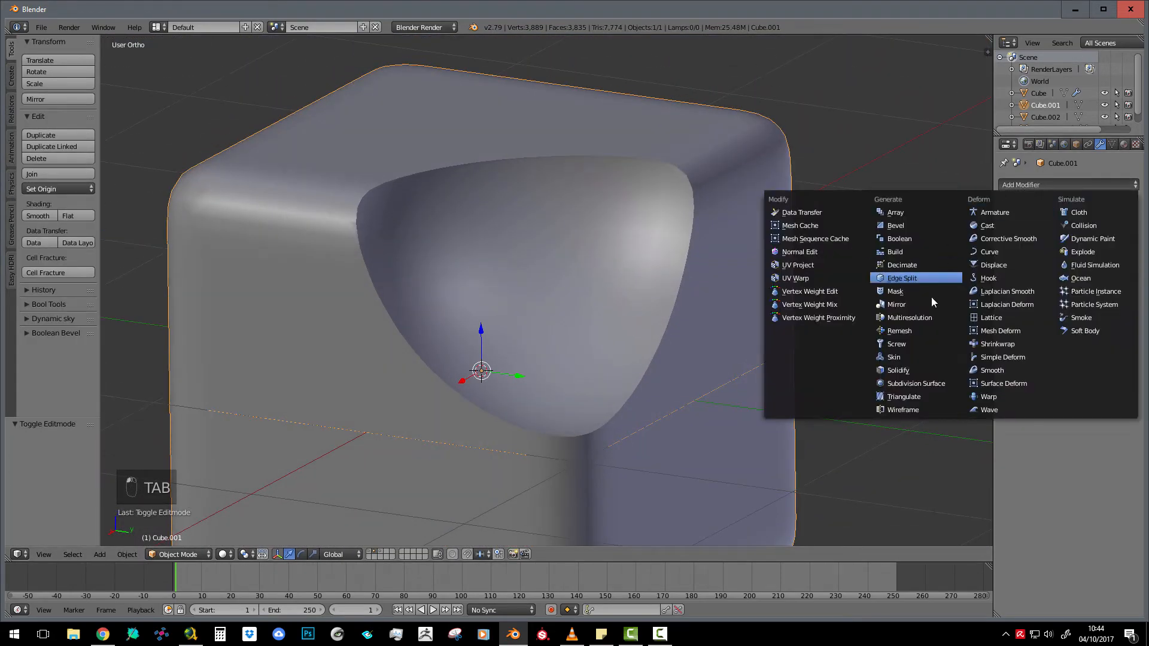
left_click(927, 378)
middle_click_drag(927, 379, 425, 177)
middle_click_drag(650, 169, 710, 229)
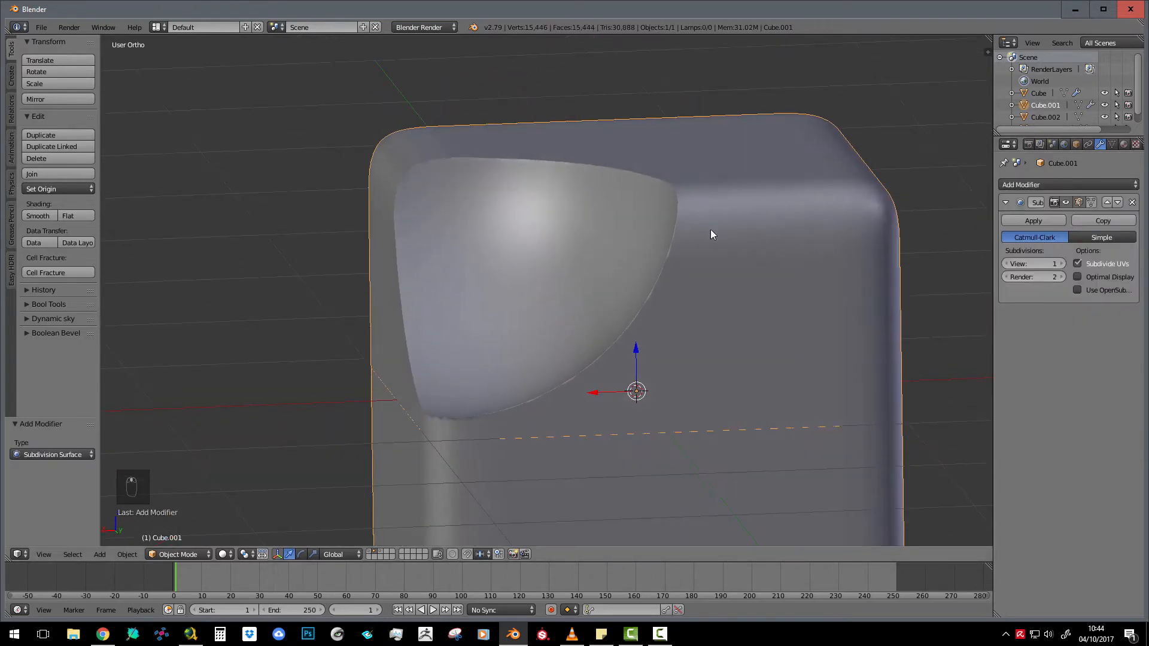
Raise the Subdivision Surface view level to 2 and inspect the cutout's rim up close.
key("ctrl+2")
mouse_move(709, 306)
middle_mouse_down()
mouse_move(745, 296)
mouse_move(712, 310)
mouse_move(699, 290)
middle_mouse_up()
scroll(662, 185, "up", 4)
middle_click_drag(662, 185, 629, 189)
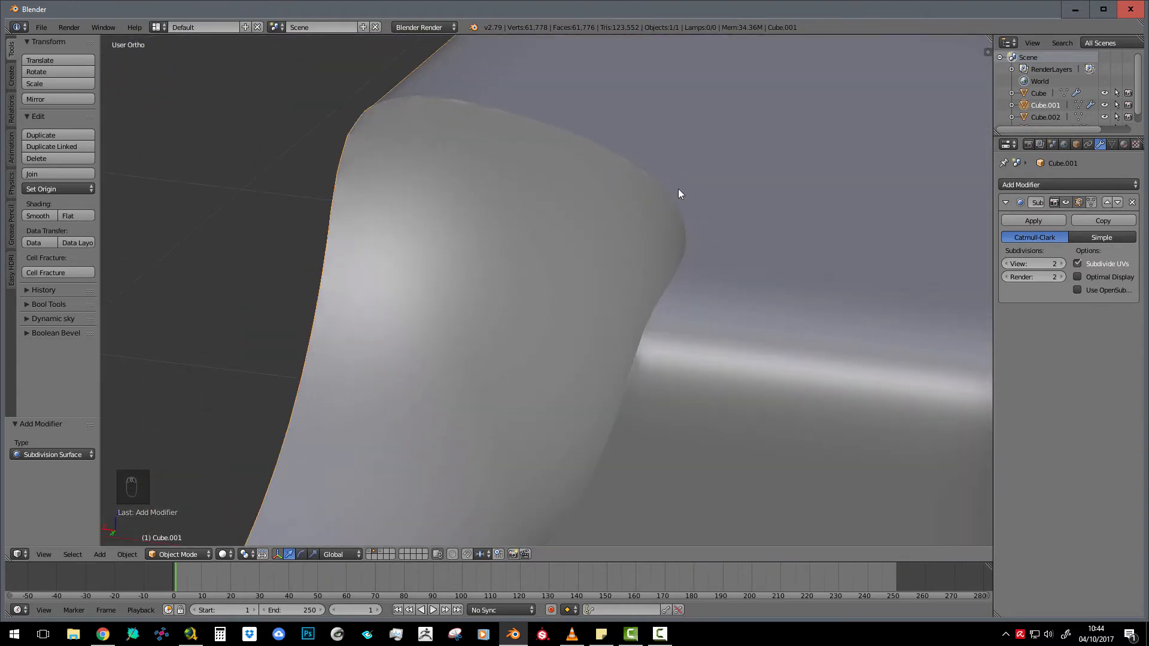
scroll(659, 350, "down", 5)
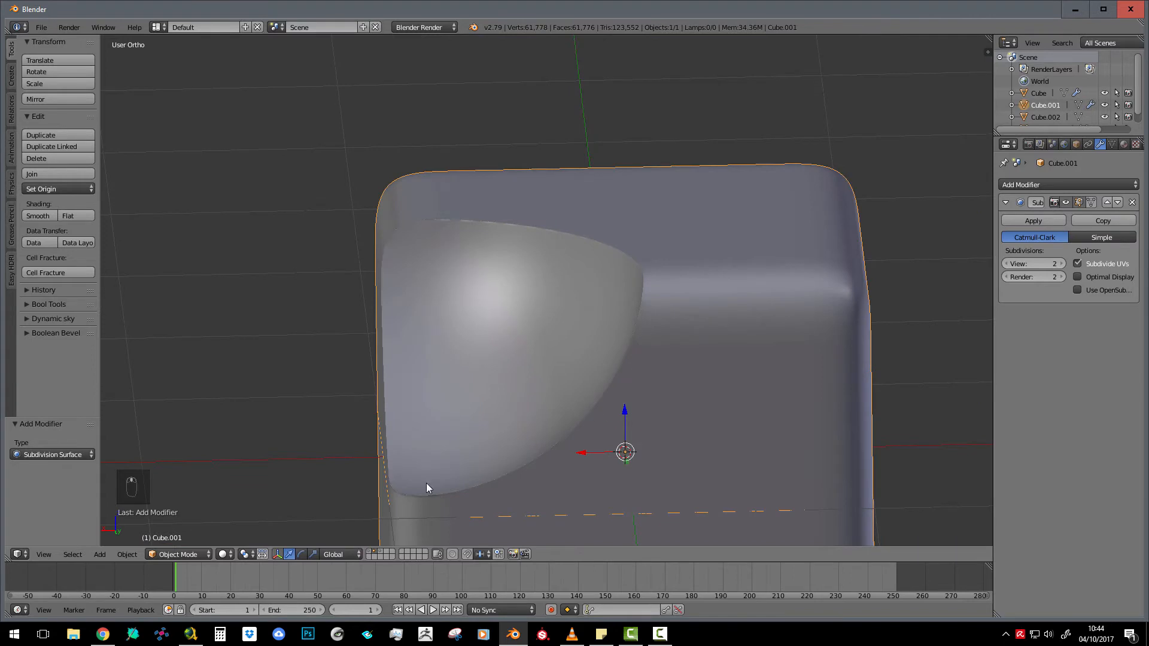
Inspect the subdivided cutout and its rim from other sides of the cube.
middle_click_drag(596, 391, 674, 302)
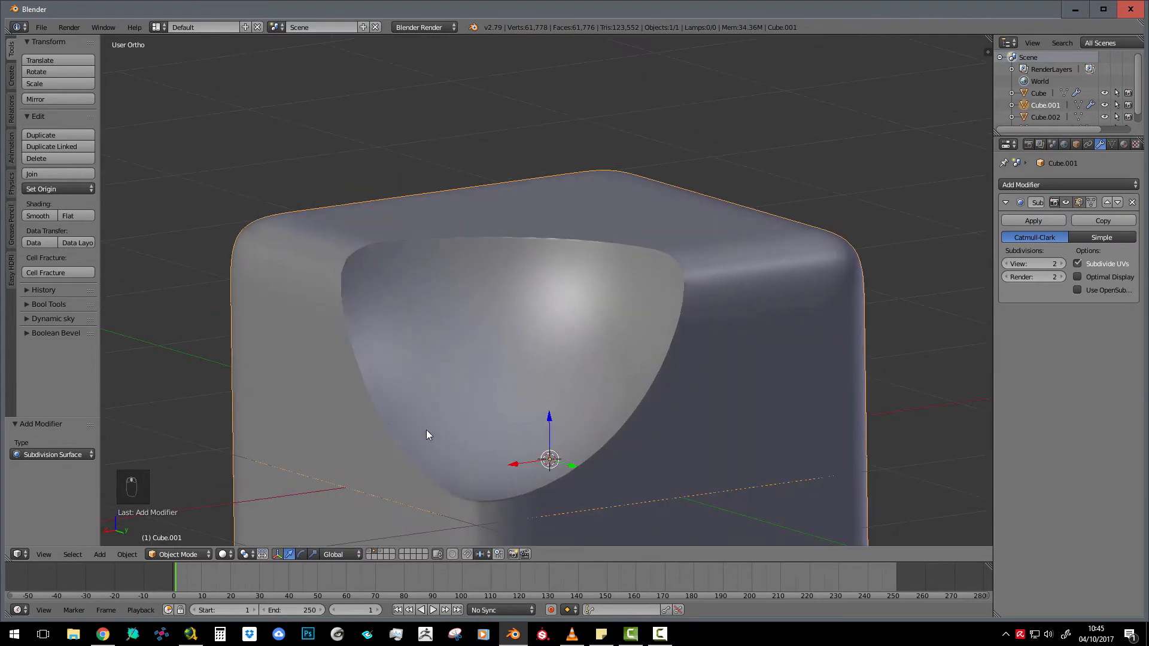
middle_click_drag(427, 434, 523, 390)
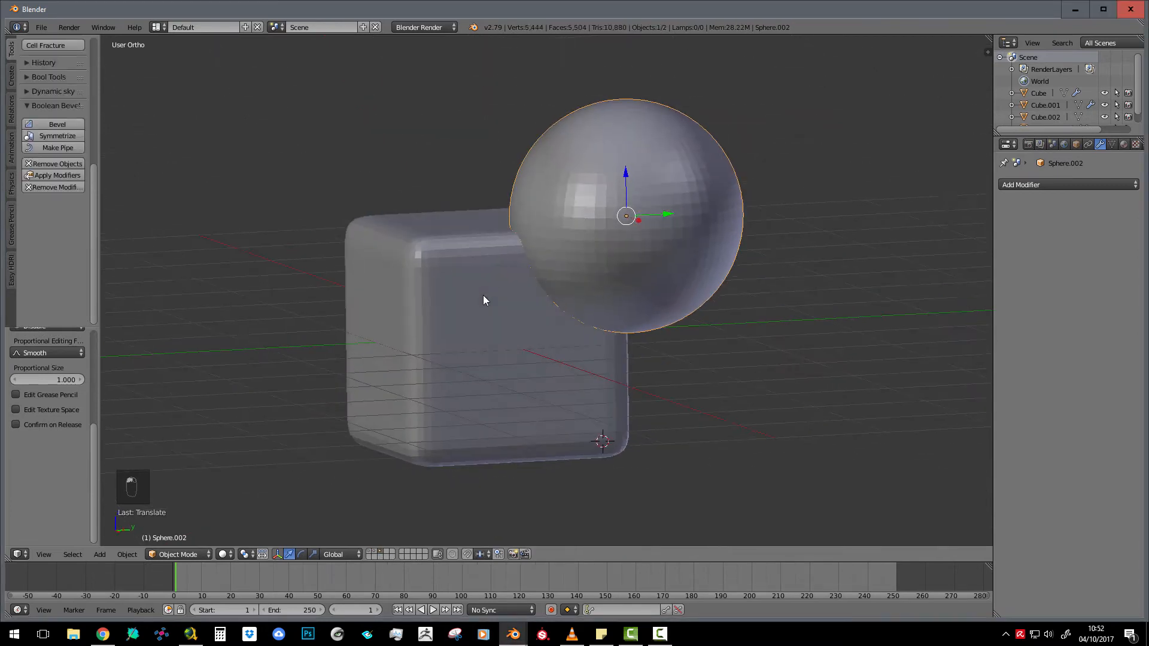
Find the Boolean Bevel tools, view the add-on's Bevel after Boolean thread on blenderartists.org in Chrome, and return to Blender.
middle_click_drag(483, 296, 477, 305)
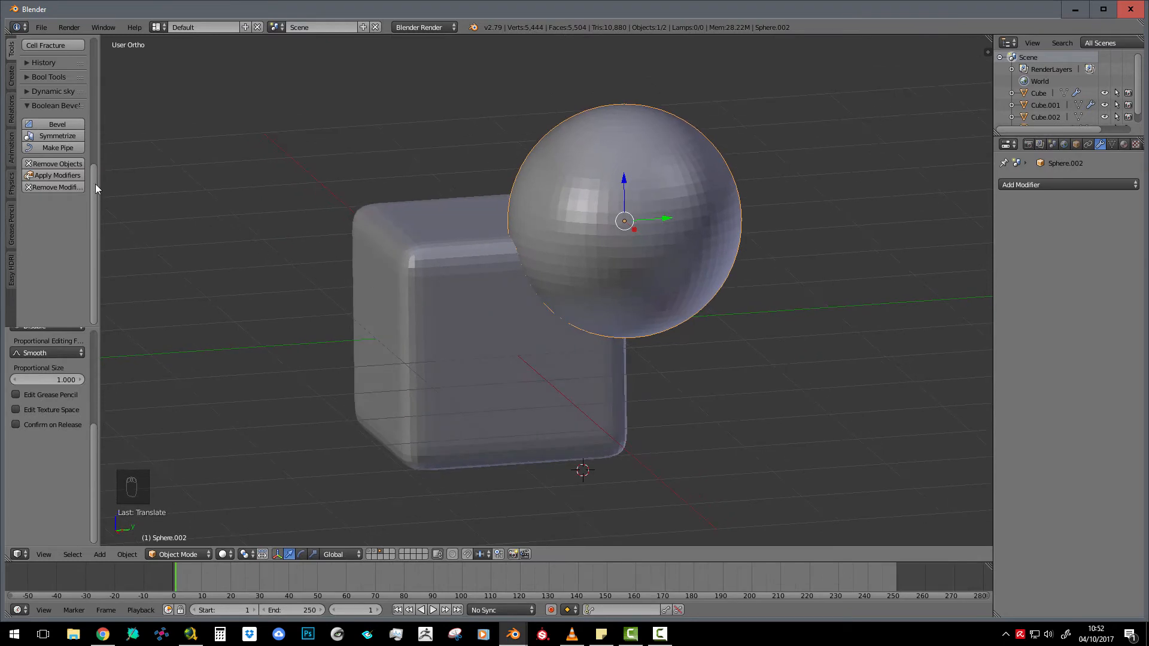
left_click_drag(94, 188, 95, 42)
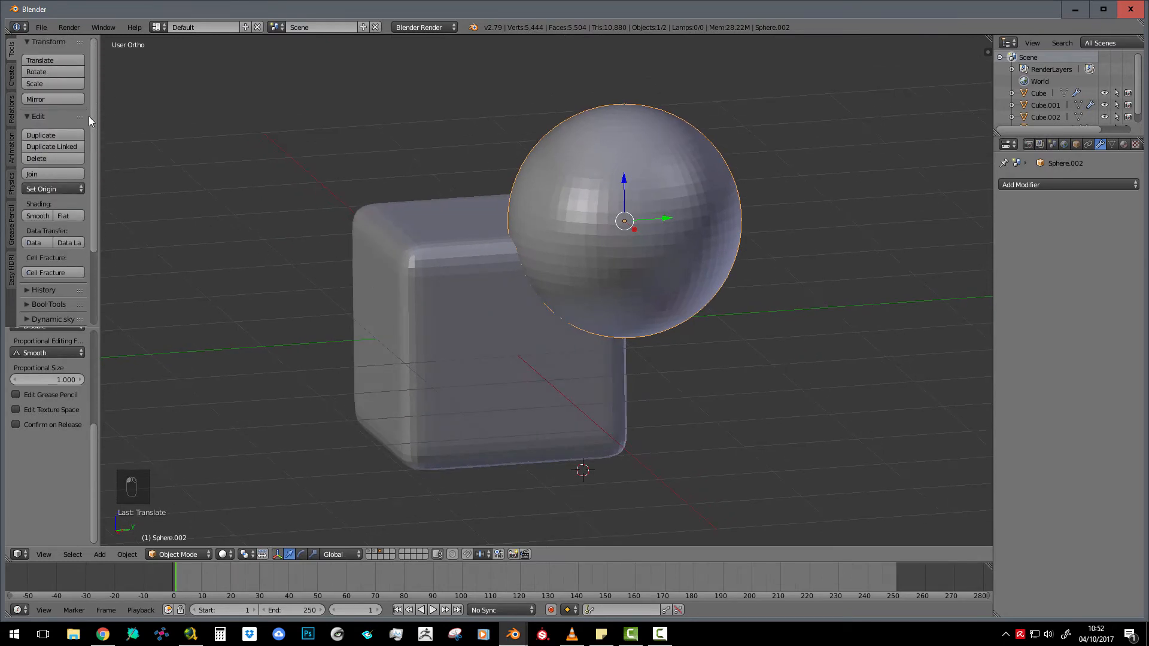
left_click_drag(93, 99, 95, 182)
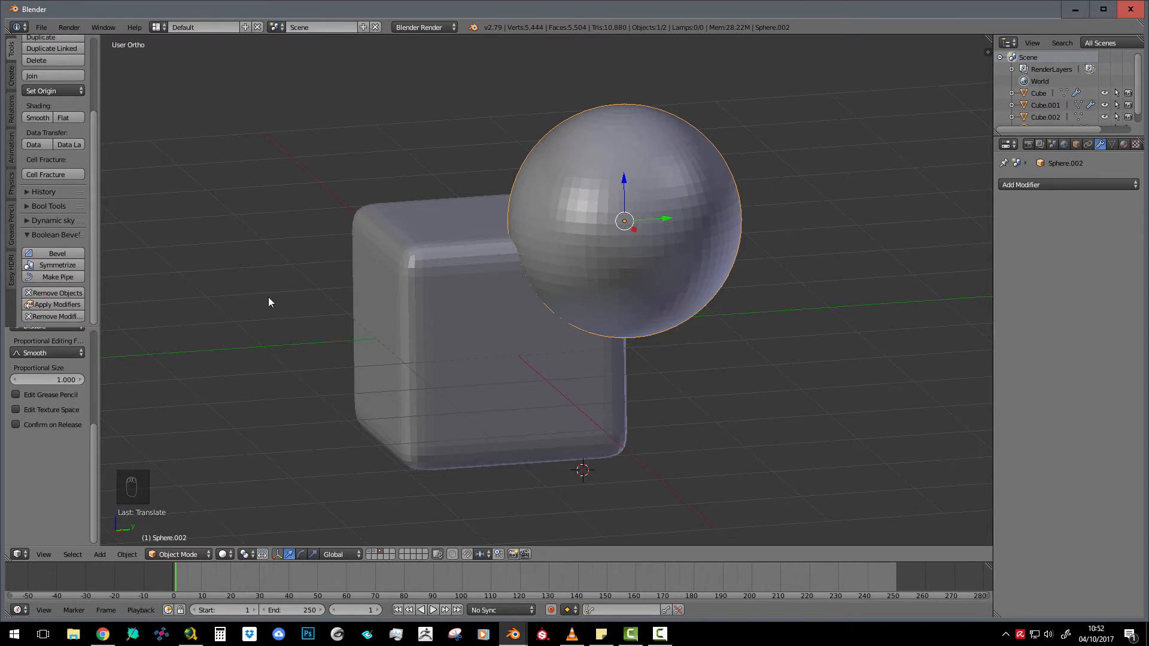
left_click(104, 636)
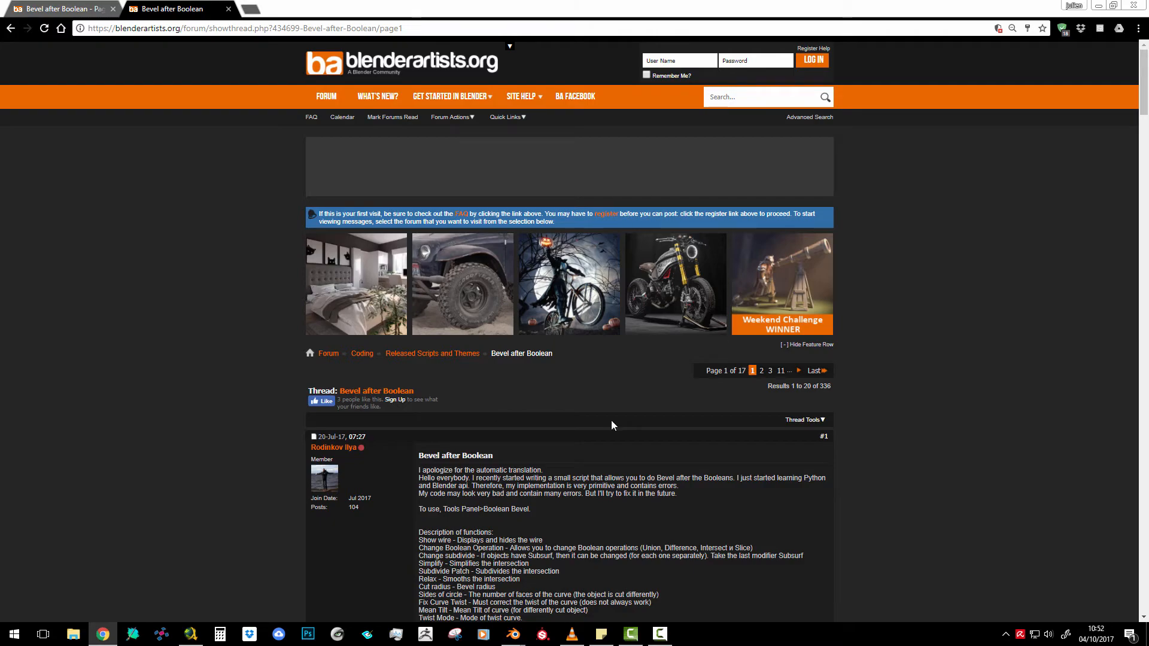
left_click(1104, 6)
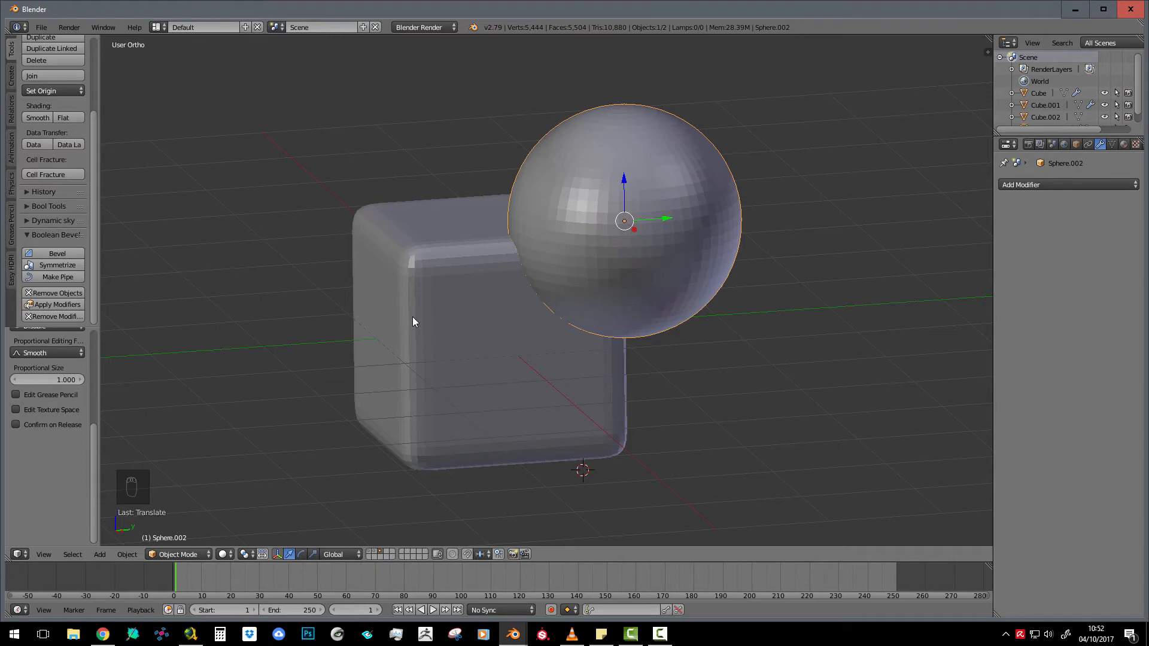
Subtract the smooth sphere from the rounded cube with a Bool Tool brush difference.
middle_click_drag(498, 321, 556, 213)
right_click(635, 191)
right_click(441, 228, "shift")
middle_click_drag(477, 246, 444, 262)
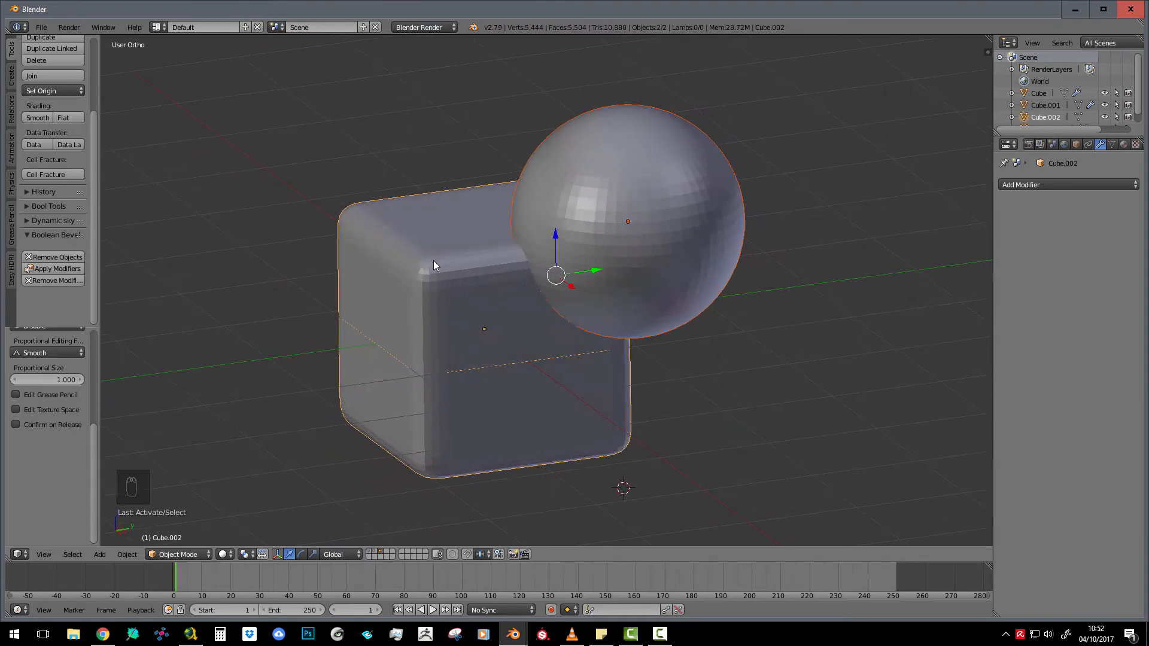
key("ctrl+KP_Subtract")
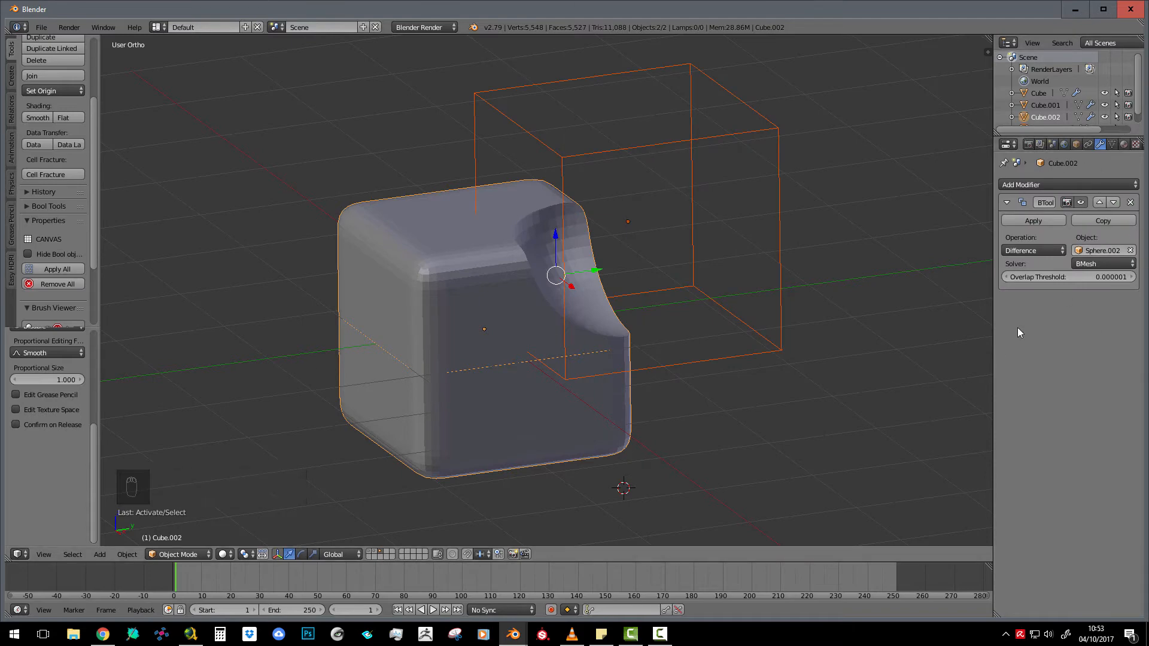
Move the sphere brush by about -0.015 in X, 0.004 in Y and 0.029 in Z to shift the corner cut.
right_click(650, 153)
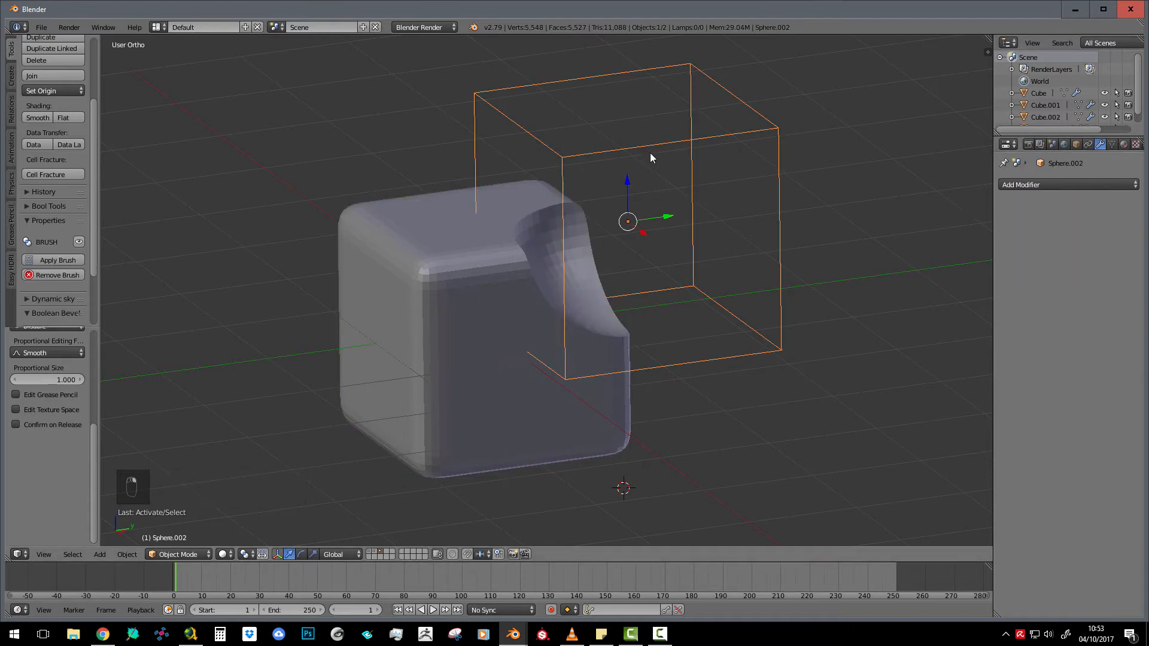
middle_click_drag(650, 153, 578, 177)
key("g")
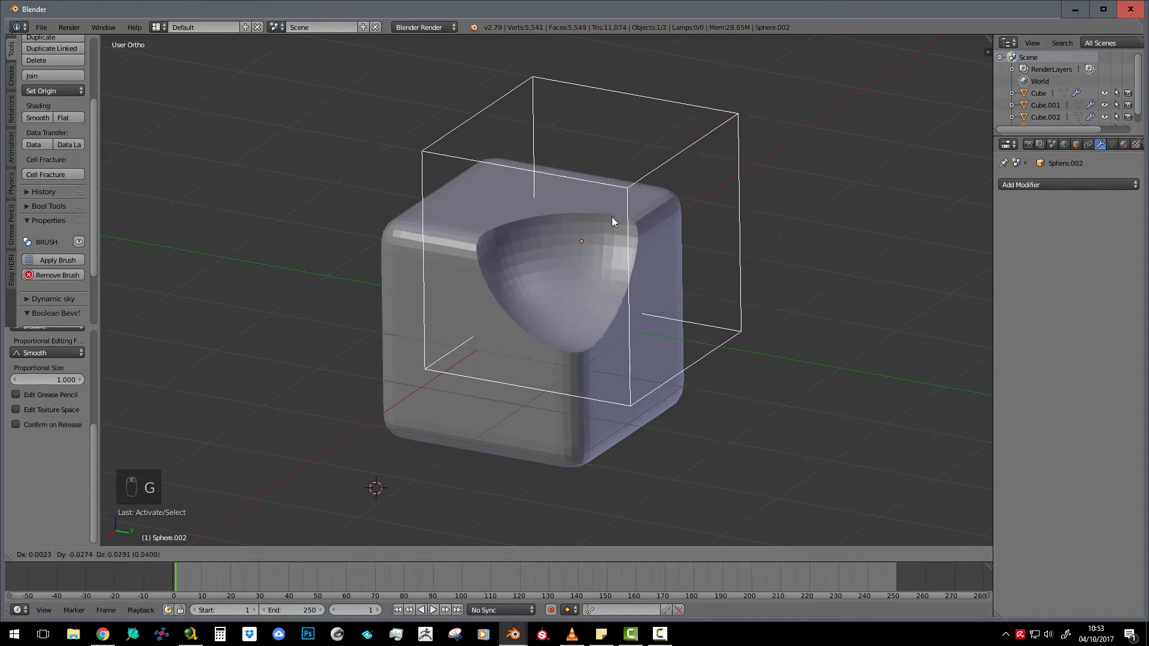
left_click(629, 213)
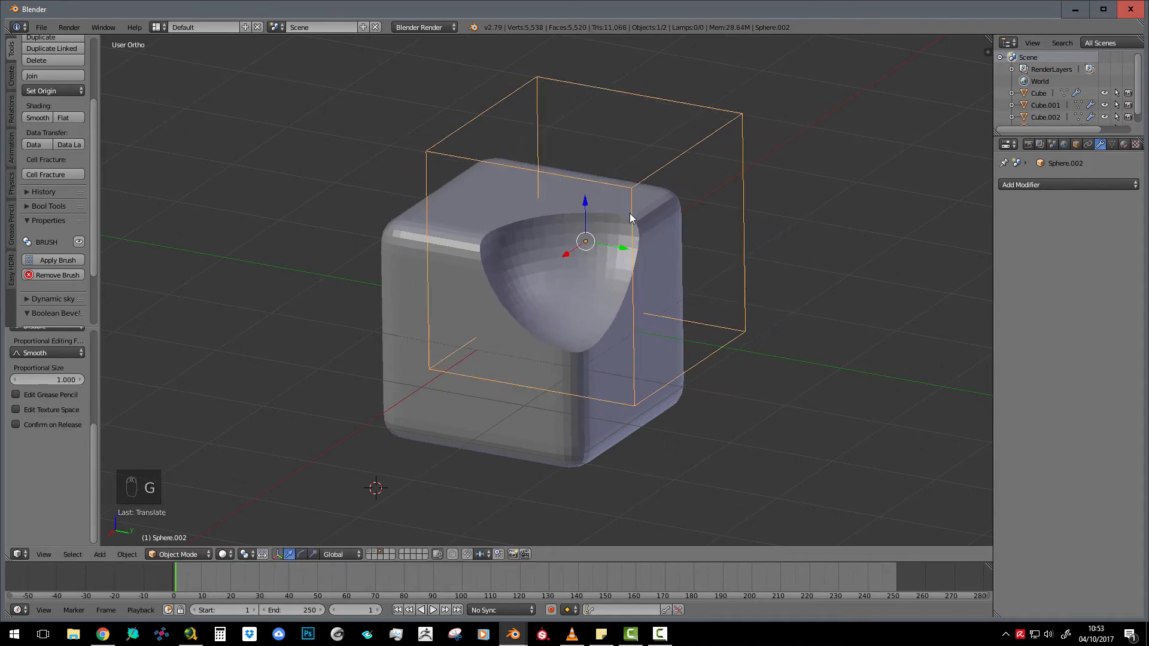
middle_click_drag(630, 213, 563, 270)
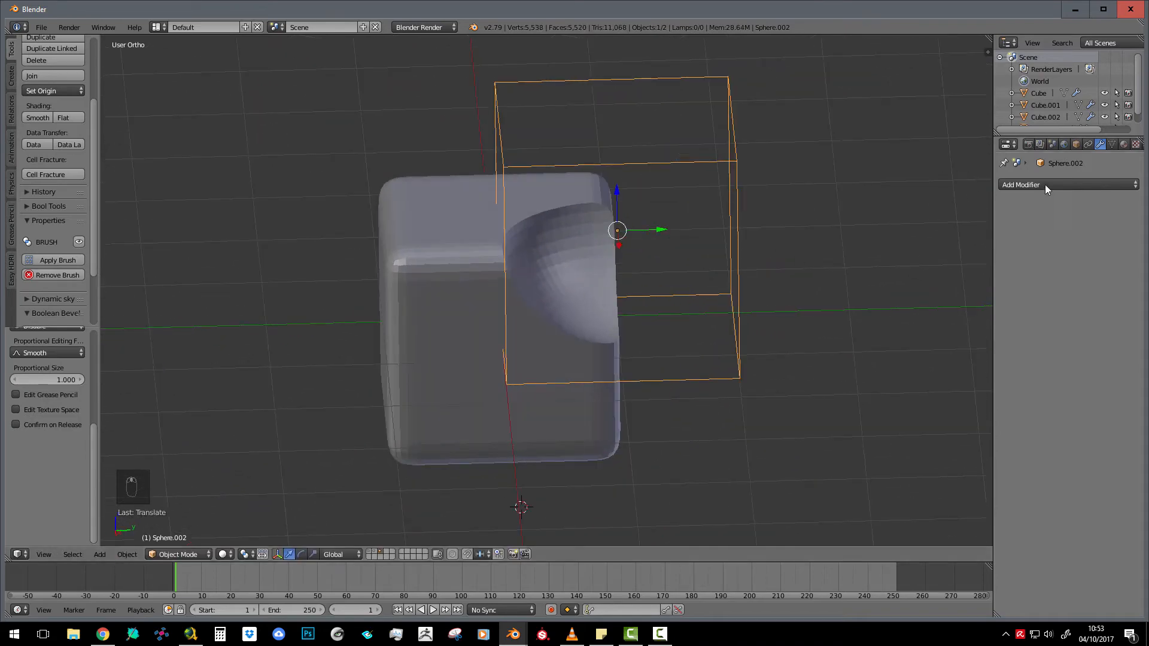
Check in the User Preferences add-ons list that Bool Tool and Boolean Bevel are enabled, and put the preferences window away.
scroll(96, 206, "up", 5)
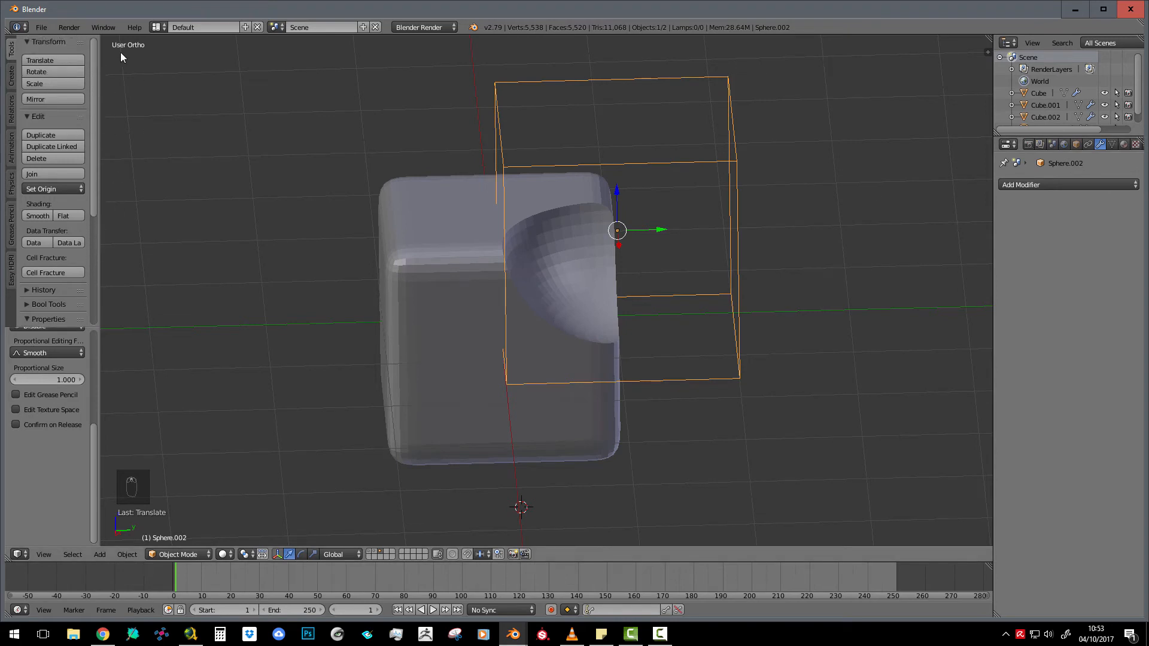
left_click(41, 27)
left_click(64, 160)
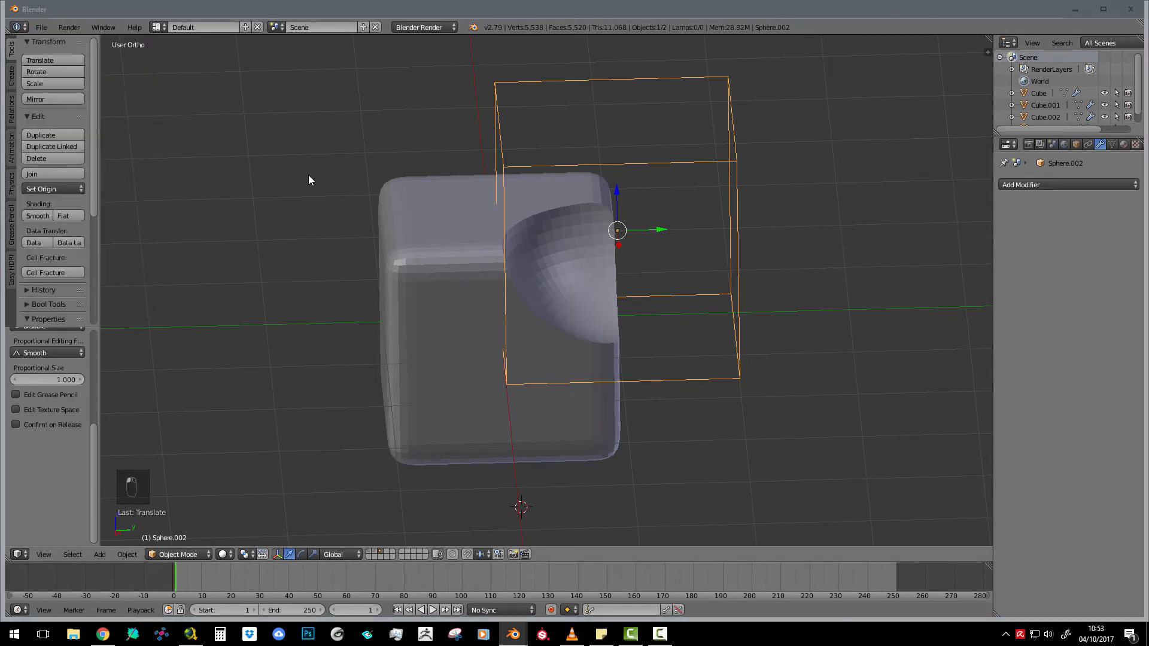
left_click(553, 556)
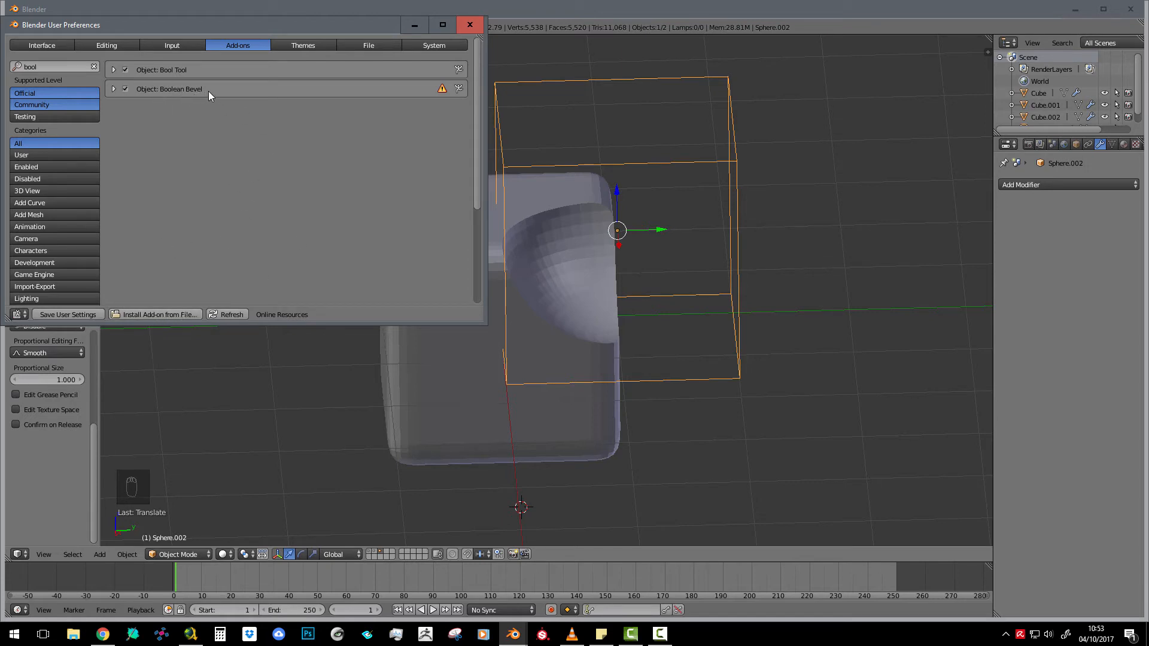
left_click(414, 24)
Make more room for the Boolean Bevel tools by enlarging the tool area and collapsing the Bool Tool brush properties.
middle_click_drag(502, 116, 425, 272)
scroll(92, 433, "up", 7)
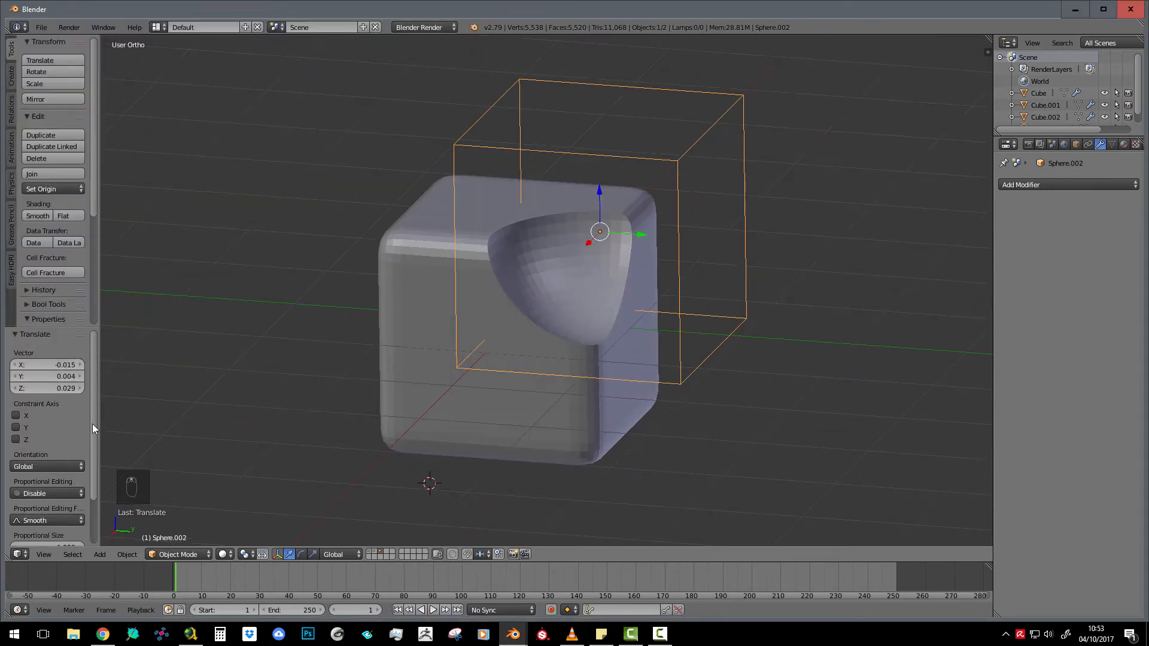
scroll(74, 271, "down", 6)
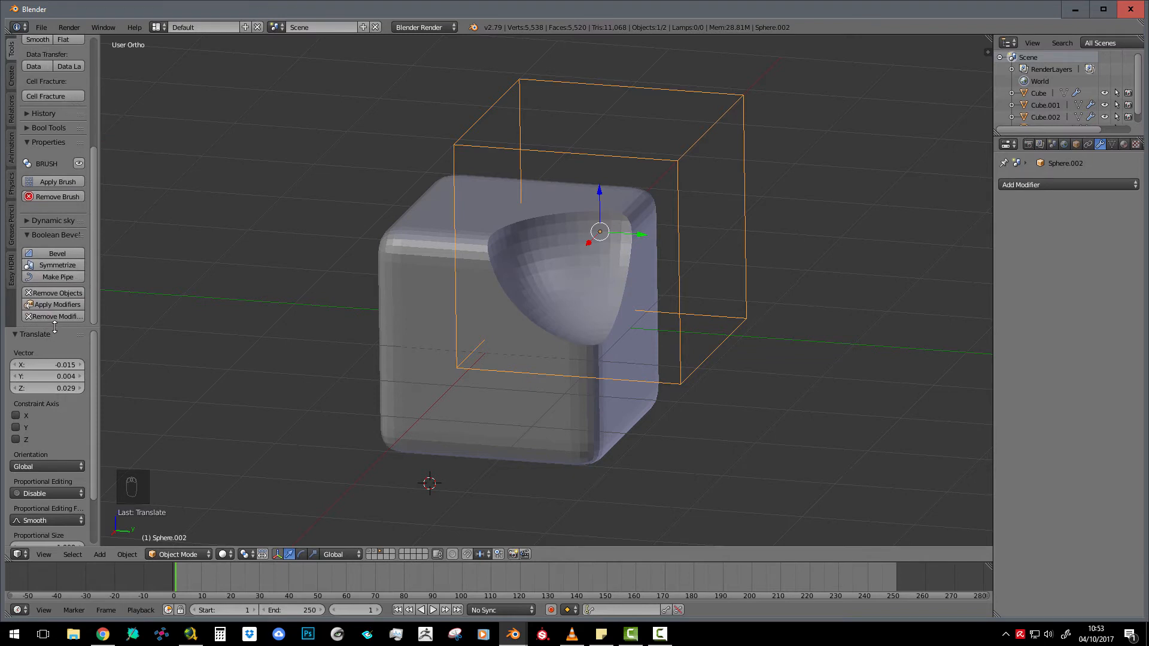
left_click_drag(55, 327, 50, 405)
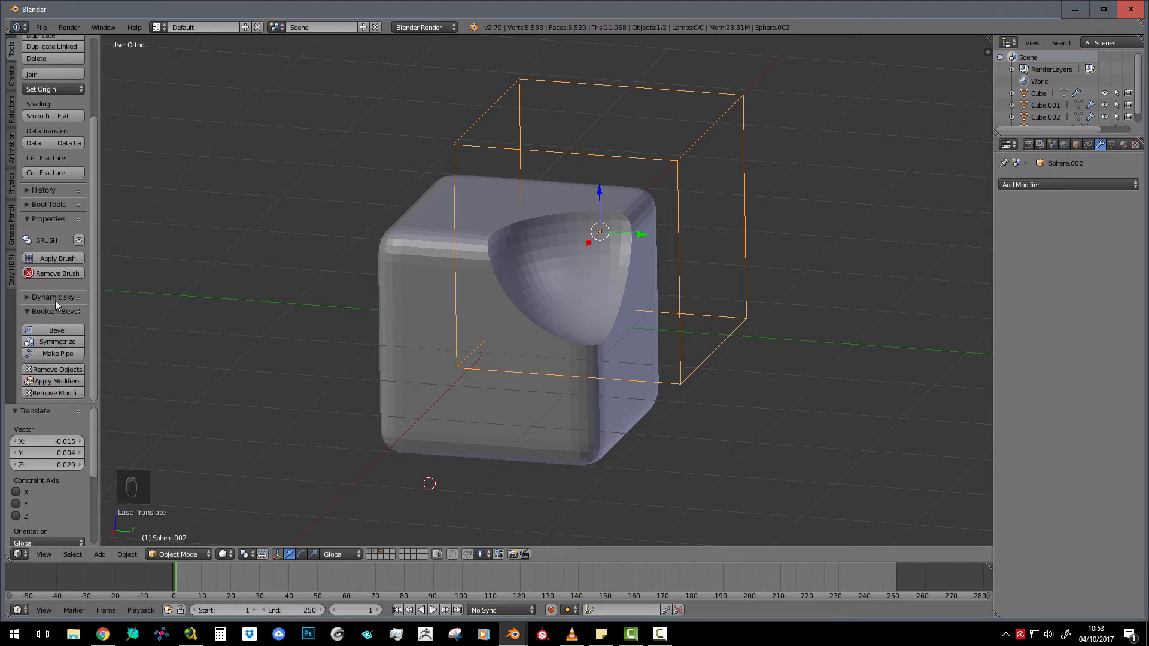
left_click(39, 219)
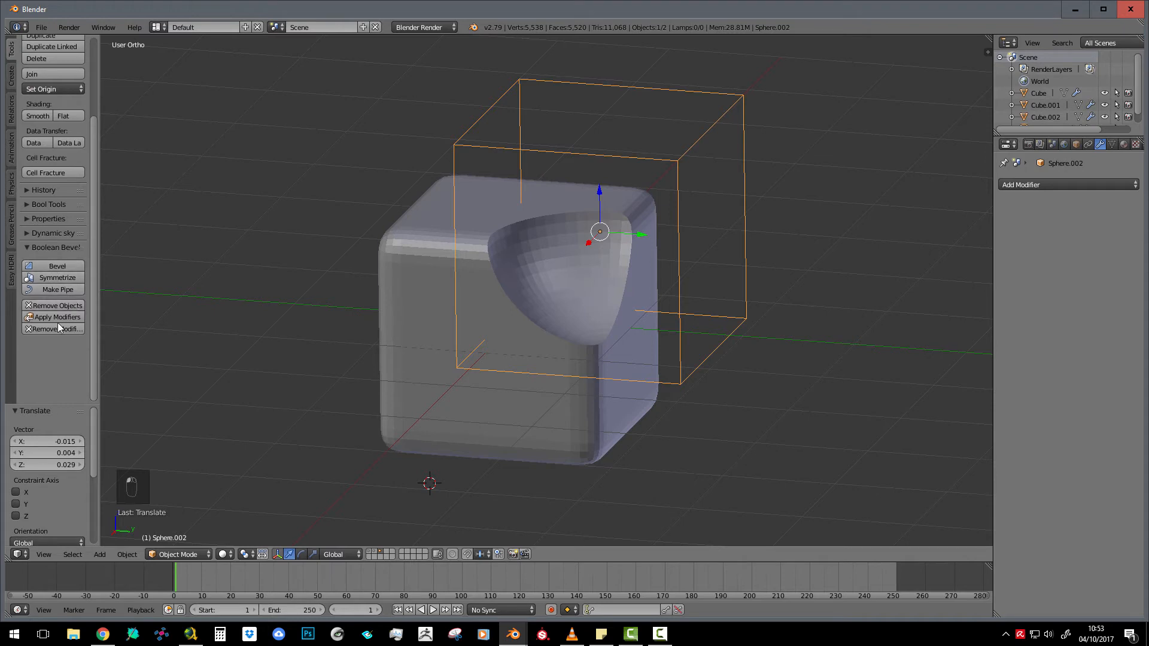
Run the Boolean Bevel on the cut cube, selecting the cube instead of the sphere brush as its target.
left_click(56, 264)
right_click(394, 248)
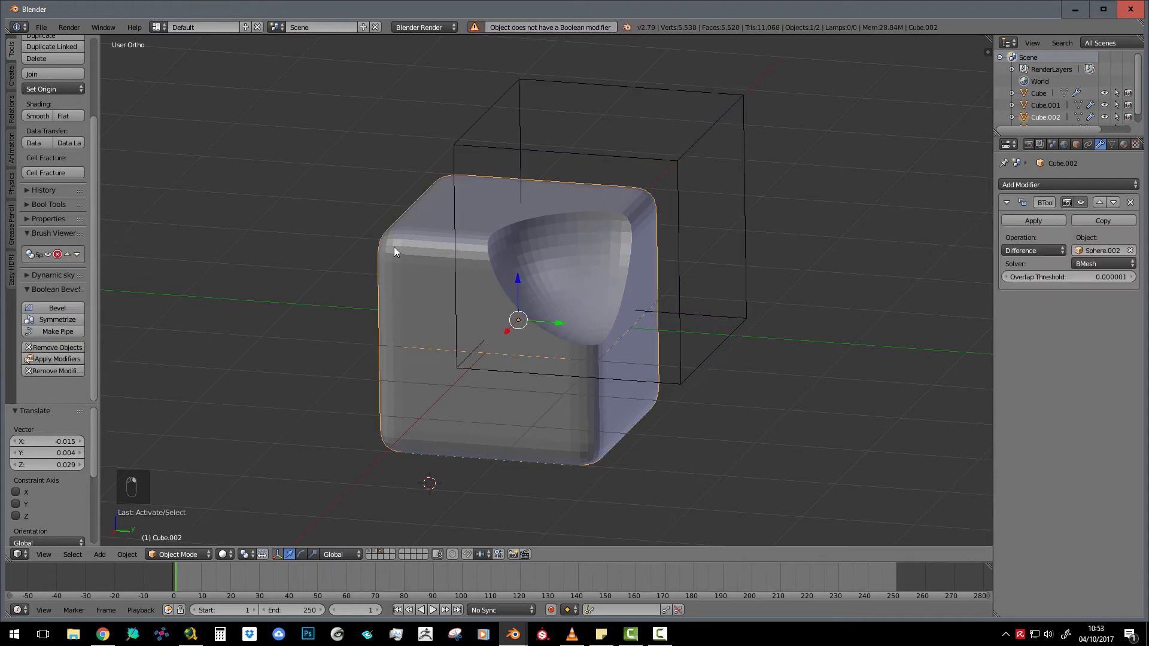
left_click(64, 306)
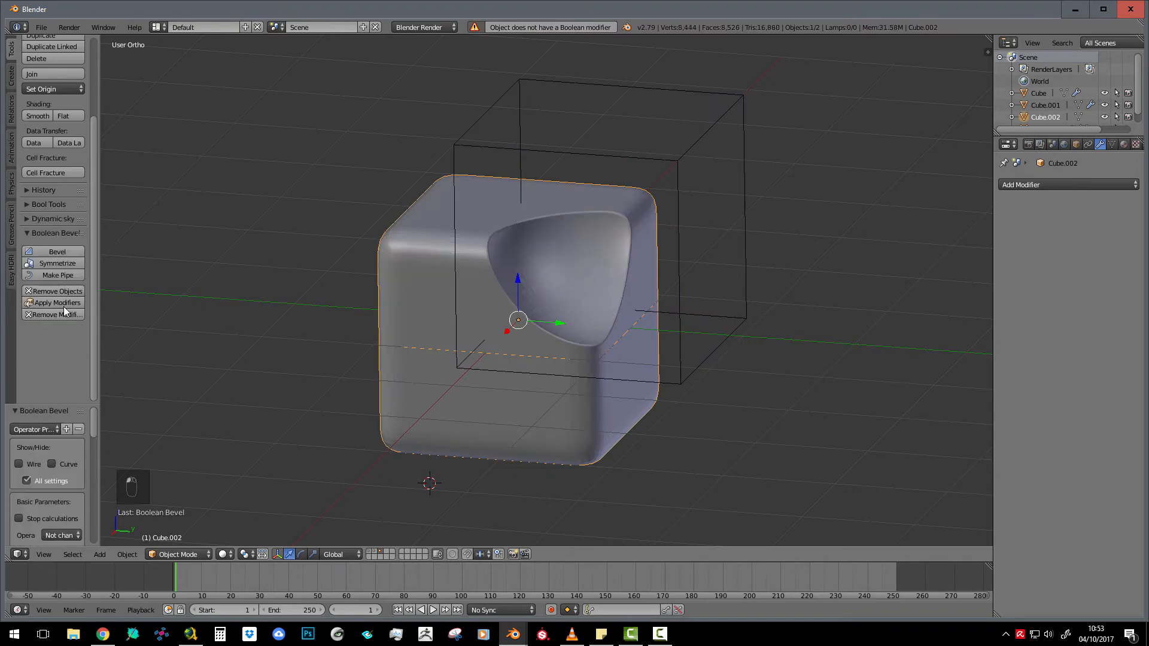
Inspect the bevelled cutout rim from several sides and review the Boolean Bevel's cut radius, fillet and smoothing settings.
scroll(559, 307, "up", 2)
middle_click_drag(560, 307, 529, 294)
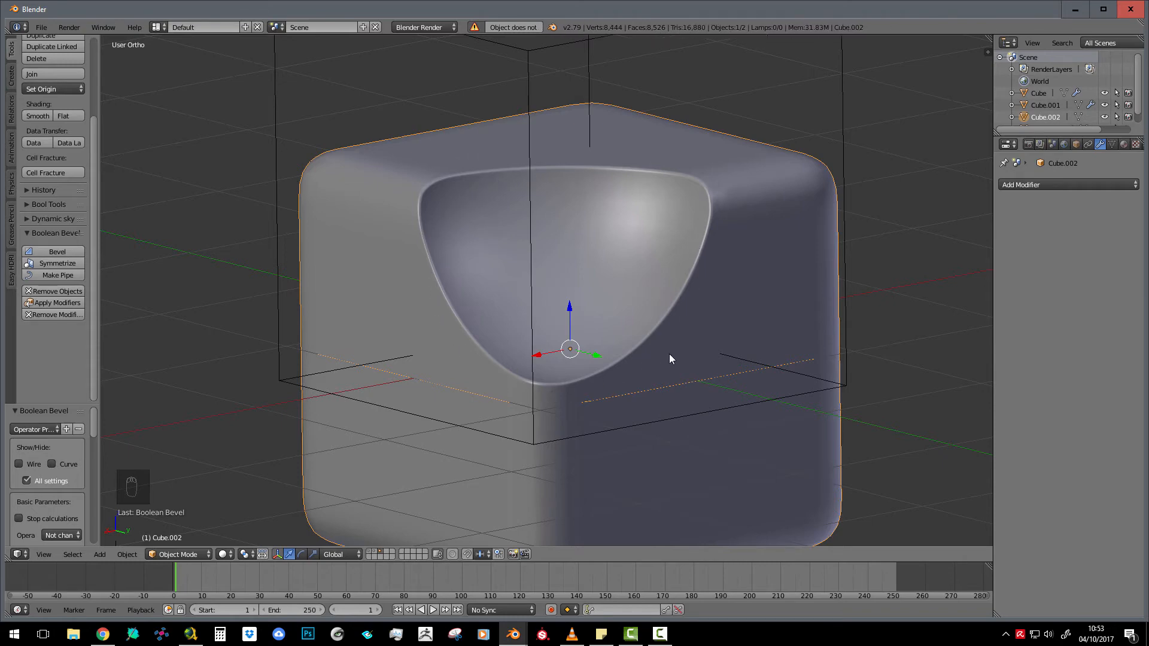
middle_click_drag(580, 187, 479, 187)
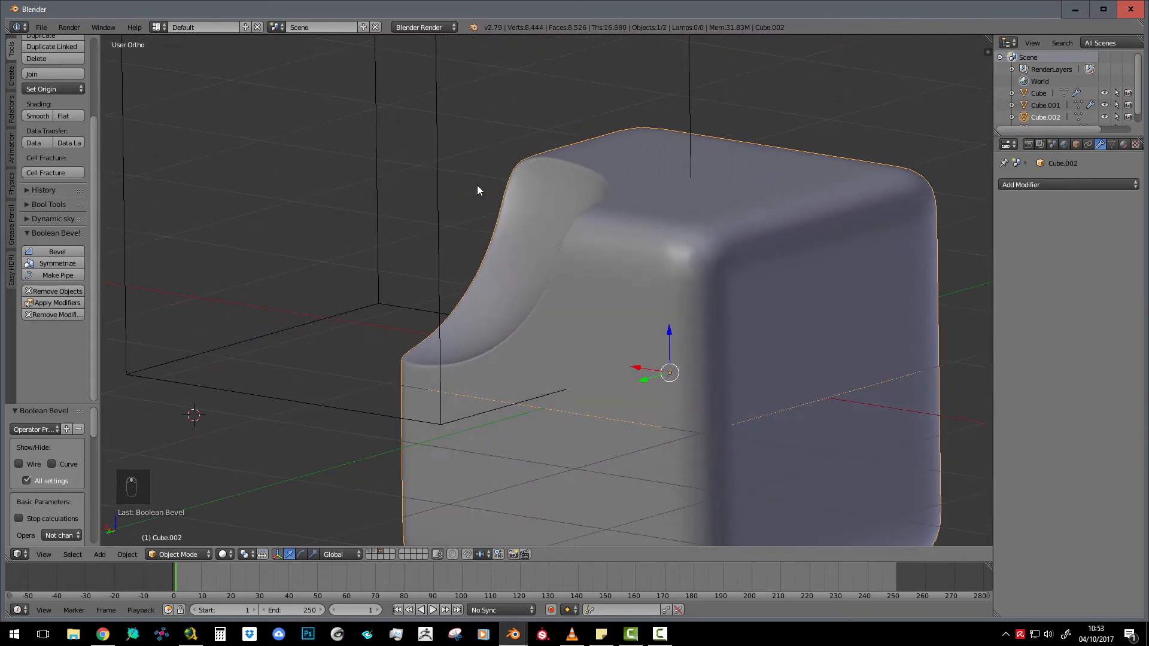
scroll(473, 197, "down", 2)
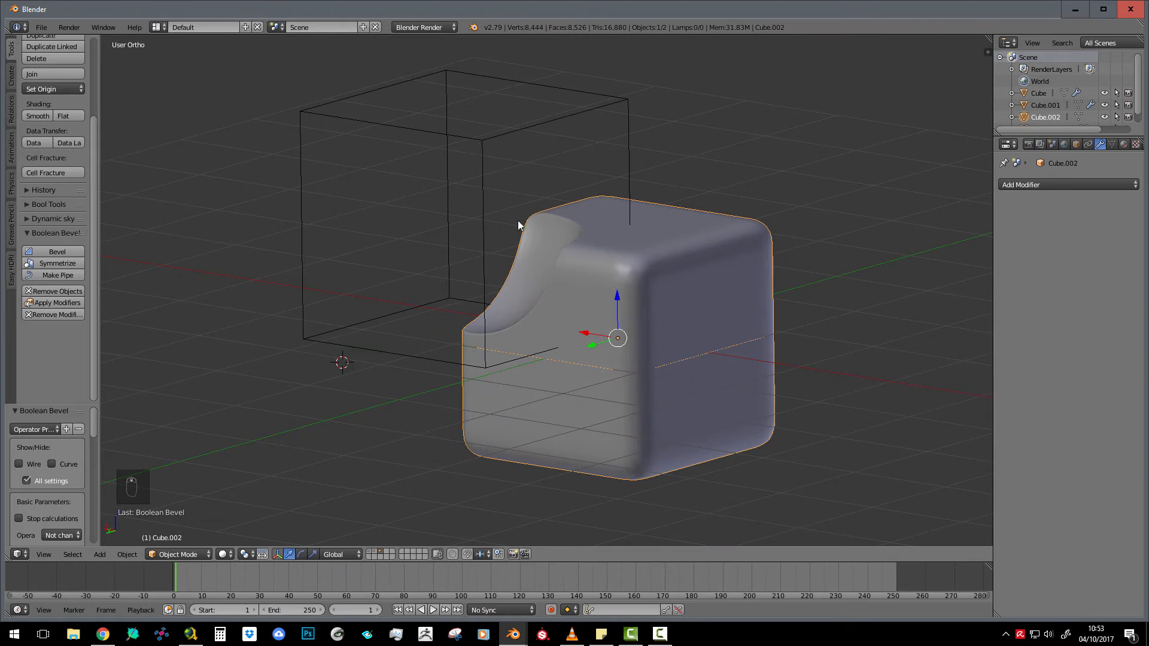
middle_click_drag(518, 220, 491, 348)
scroll(84, 422, "down", 4)
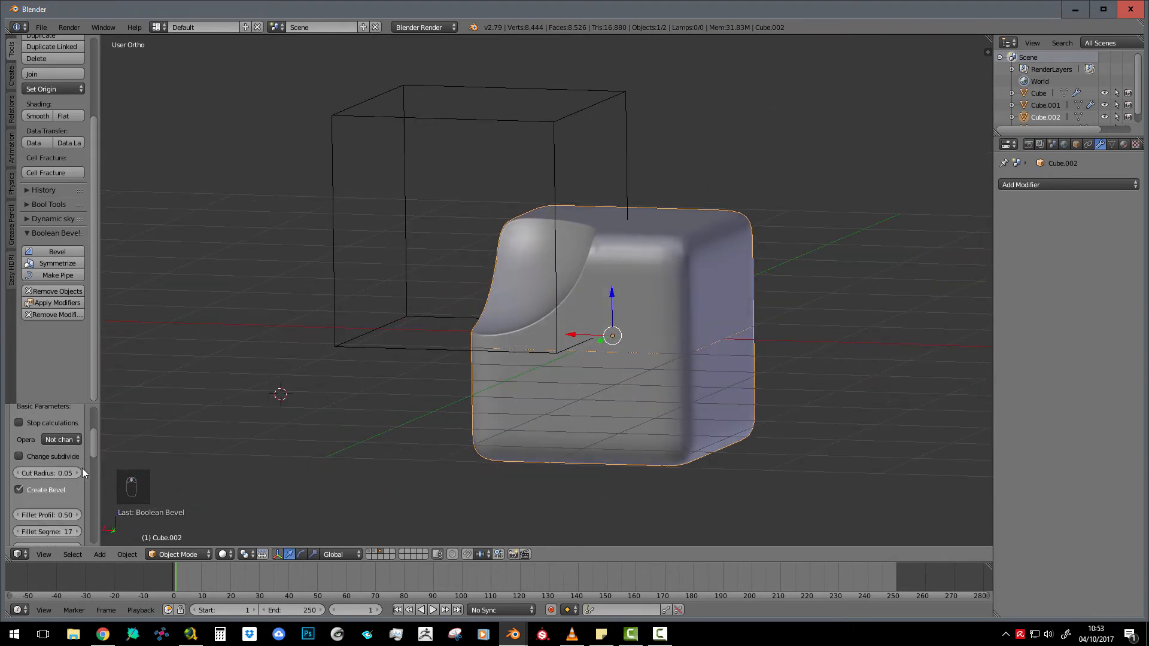
scroll(82, 472, "down", 3)
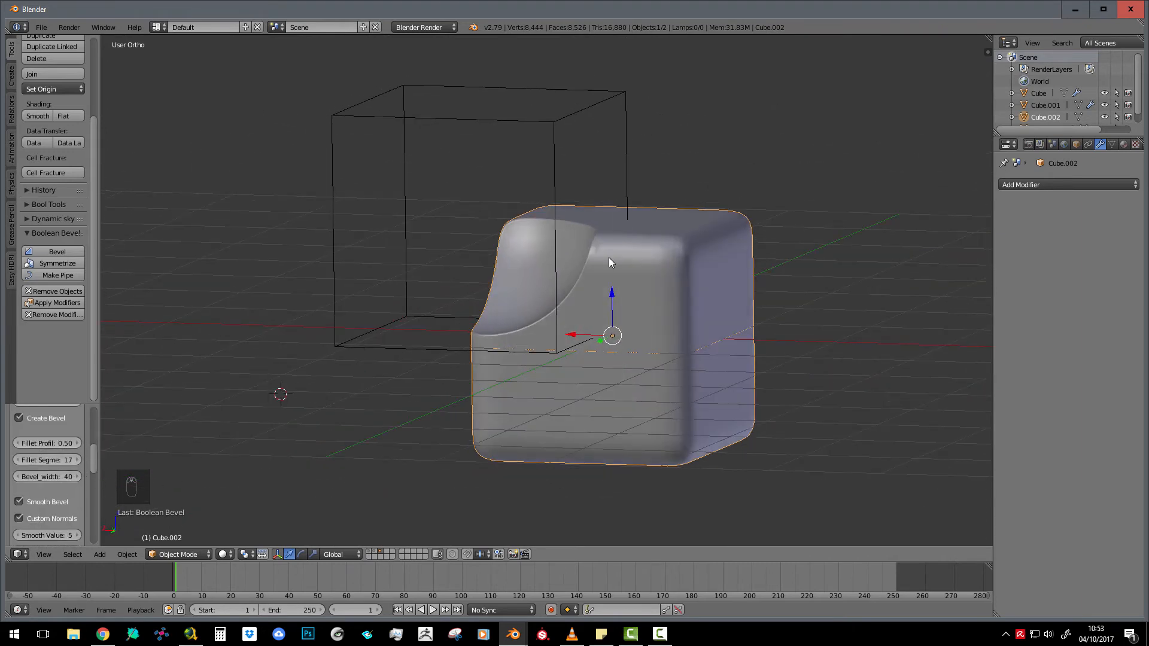
middle_click_drag(609, 262, 659, 277)
scroll(652, 299, "up", 4)
middle_click_drag(639, 321, 639, 287)
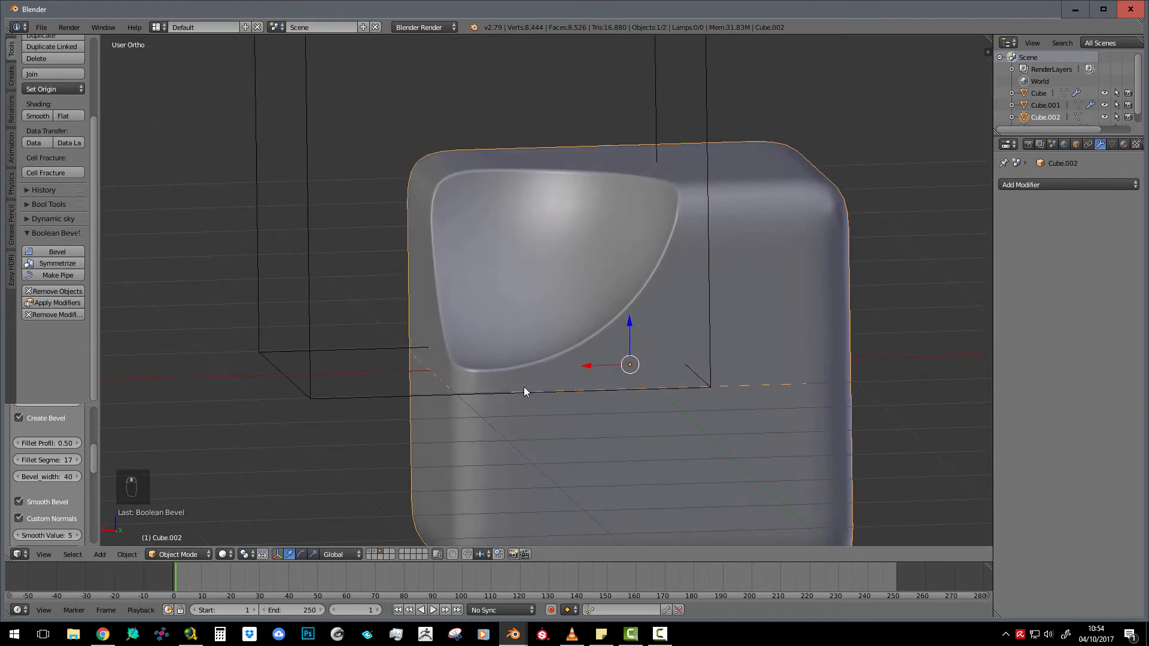
Try a Boolean Bevel width of 80 on the cutout's rim.
scroll(60, 460, "up", 5)
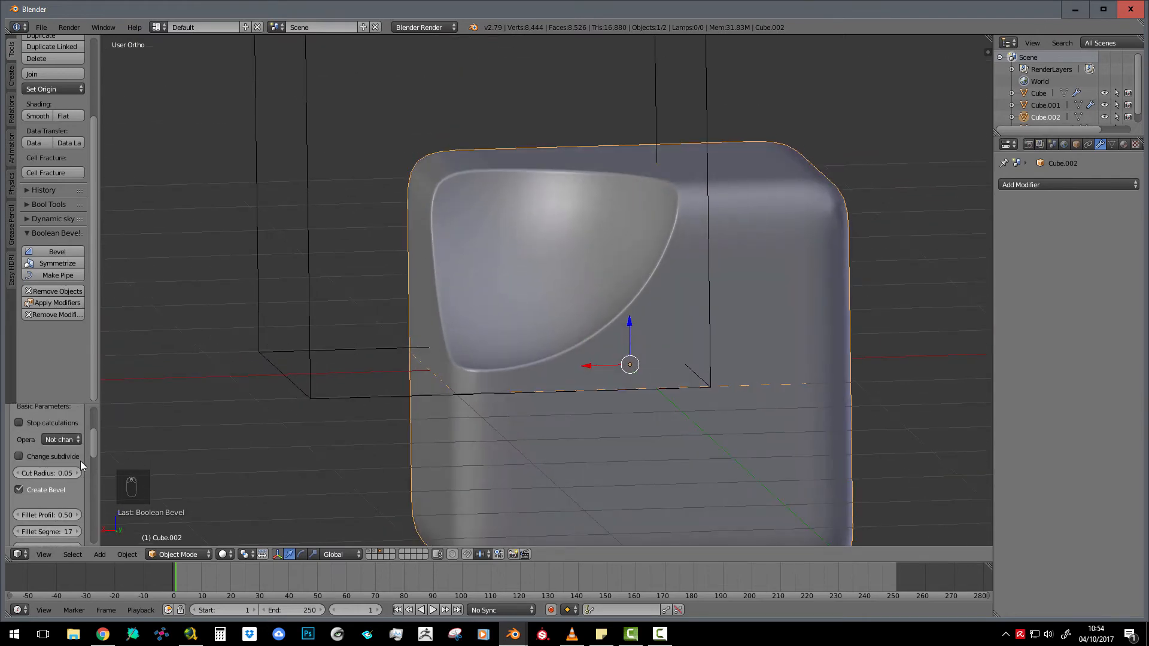
scroll(62, 458, "down", 6)
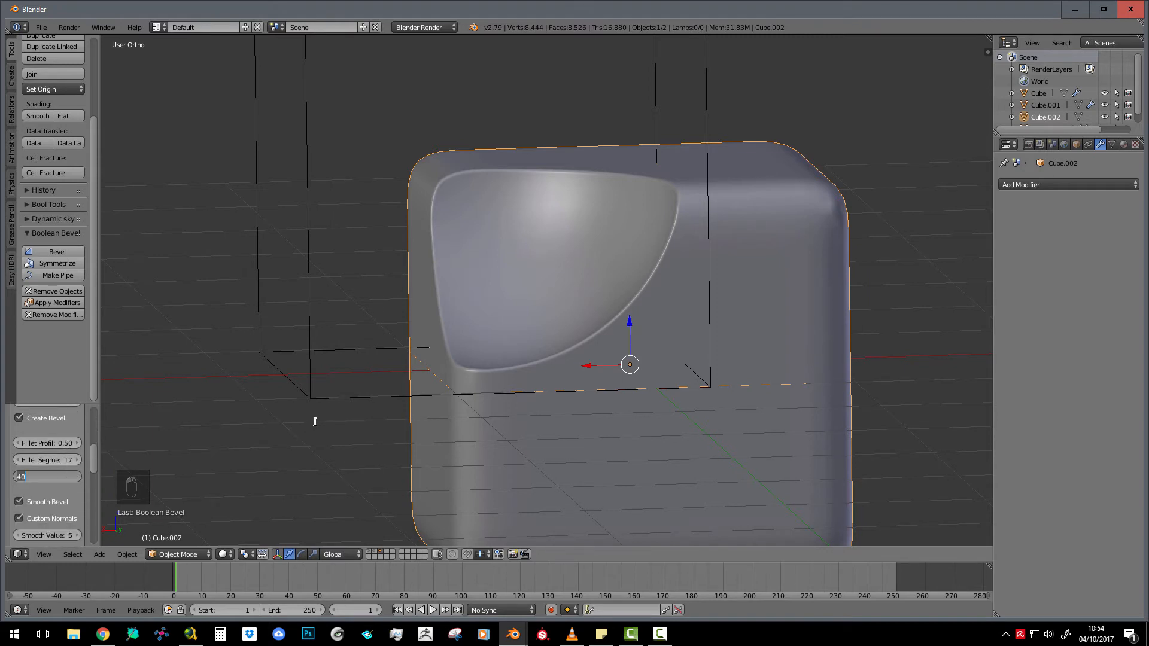
type("80")
key("Return")
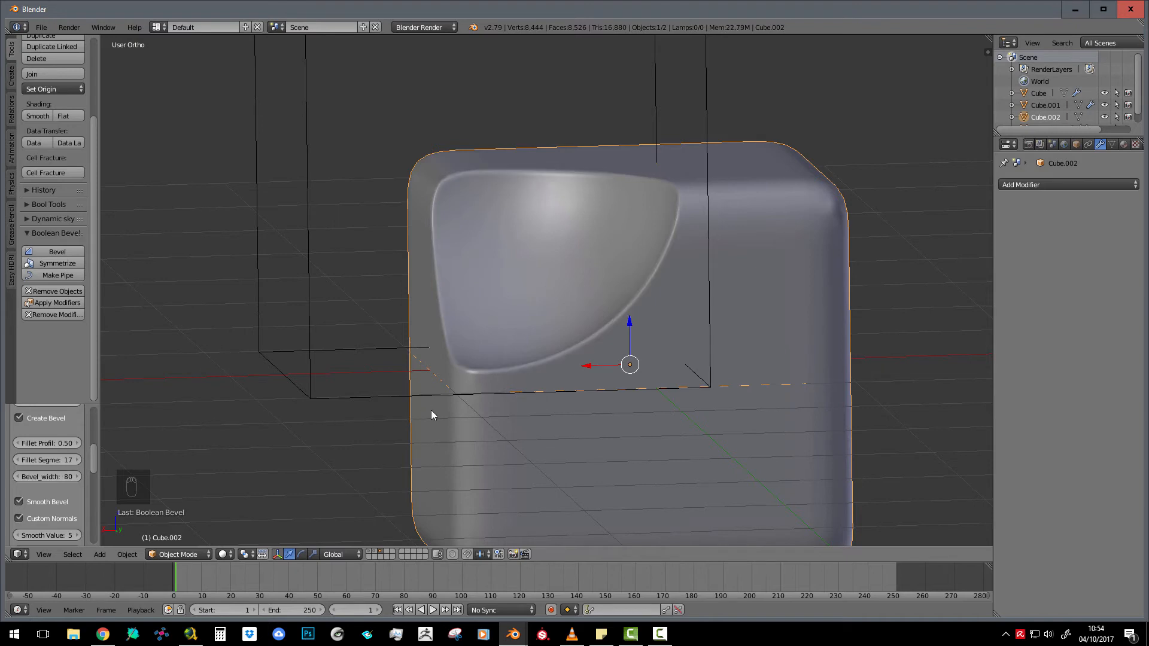
Set the Boolean Bevel width to 20 for a tighter rim.
left_click(62, 477)
type("20")
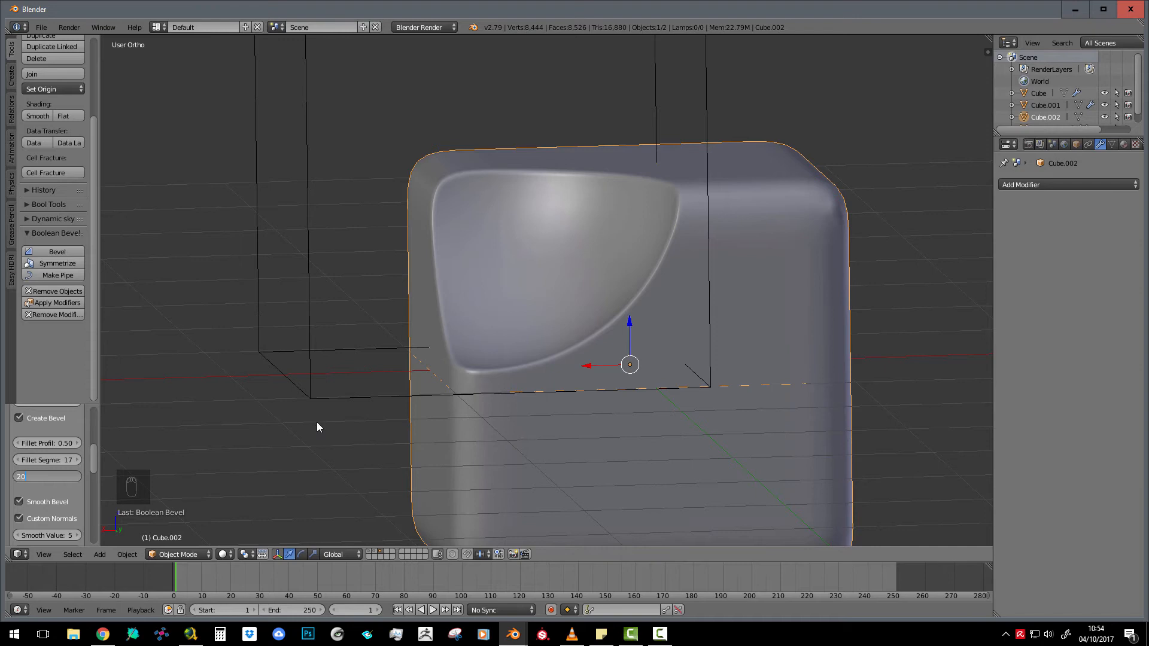
key("Return")
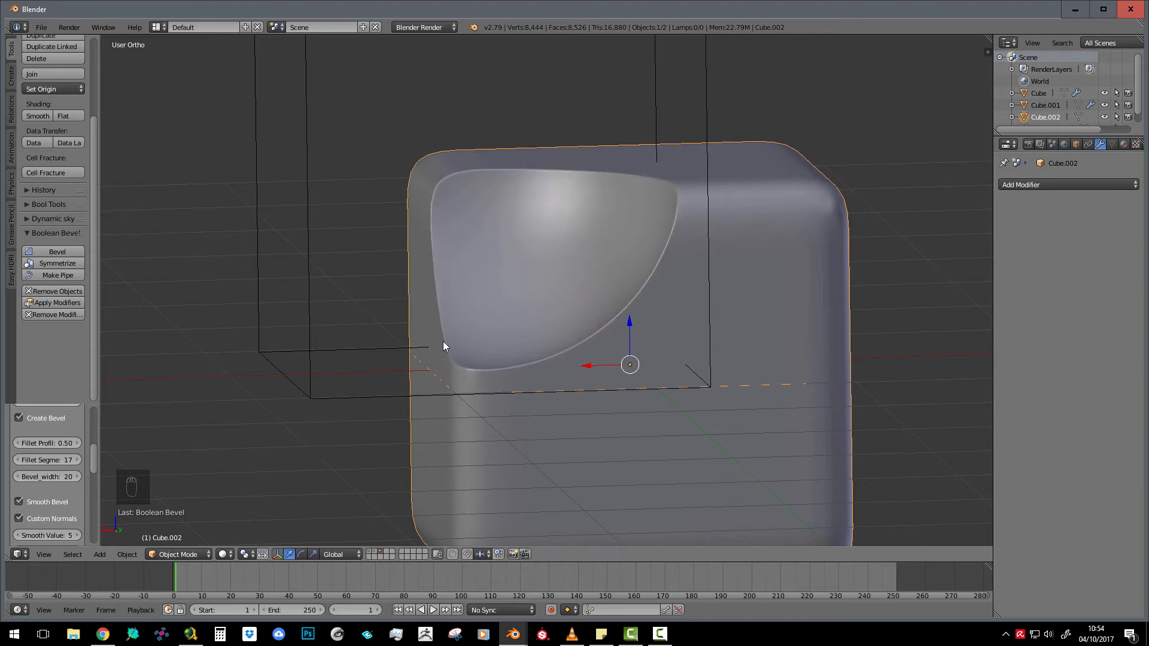
Set the Boolean Bevel's fillet segments to 1.
left_click(53, 460)
left_click(51, 459)
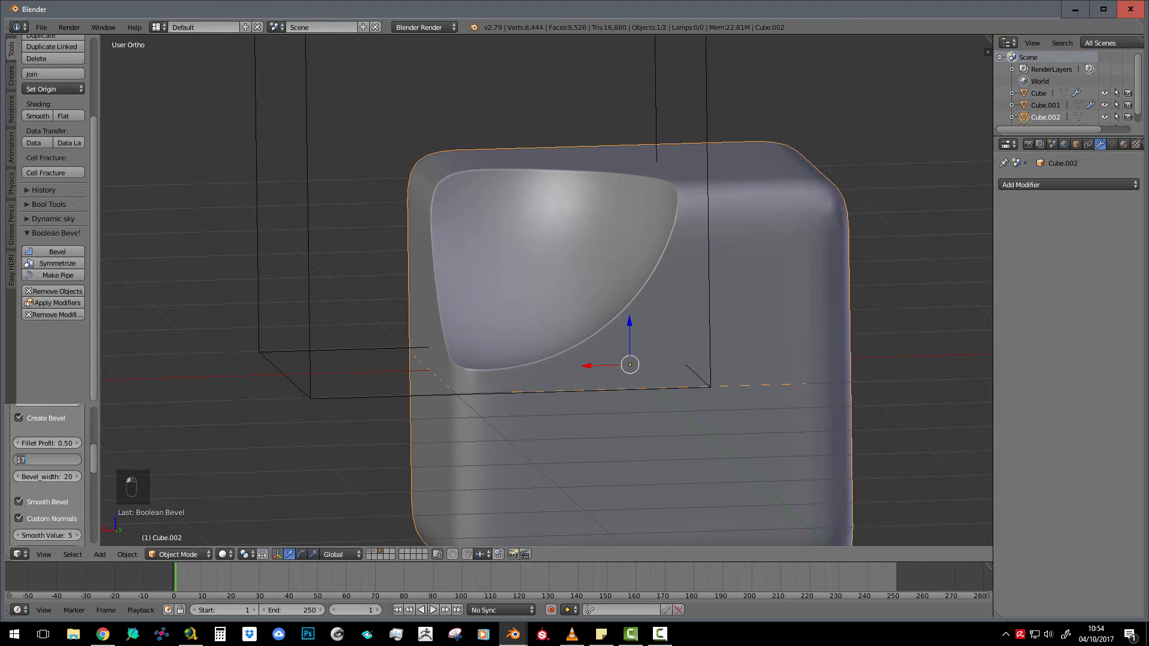
type("1")
left_click(40, 375)
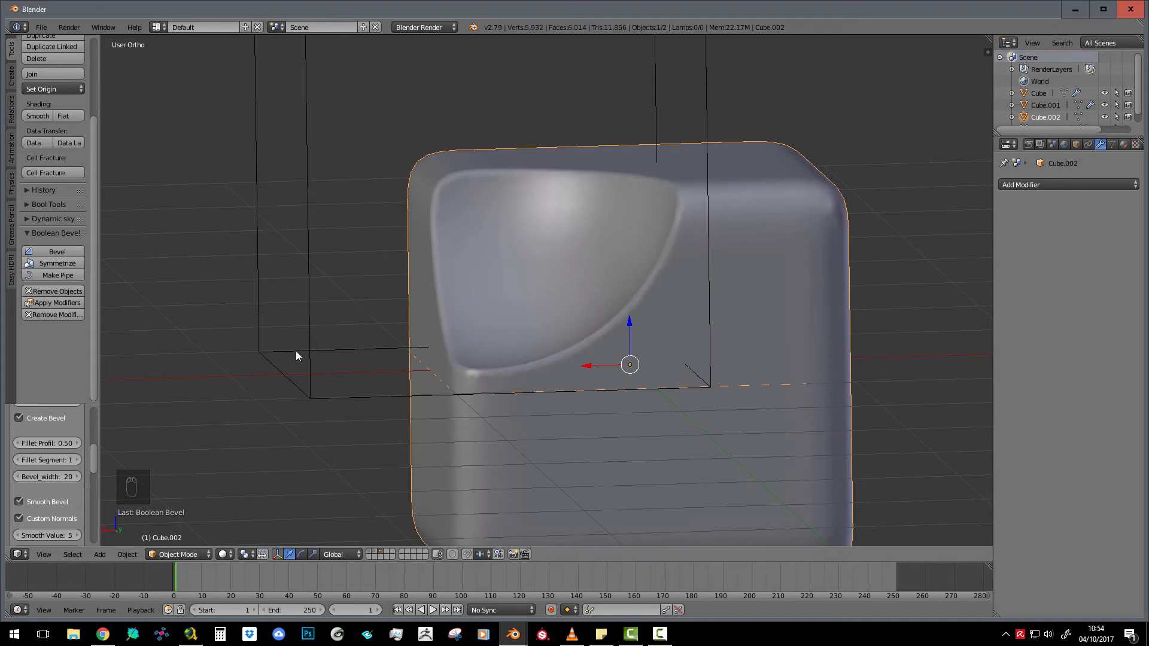
Try 2 fillet segments for the Boolean Bevel on the cutout's rim.
middle_click_drag(609, 266, 615, 273)
left_click(56, 459)
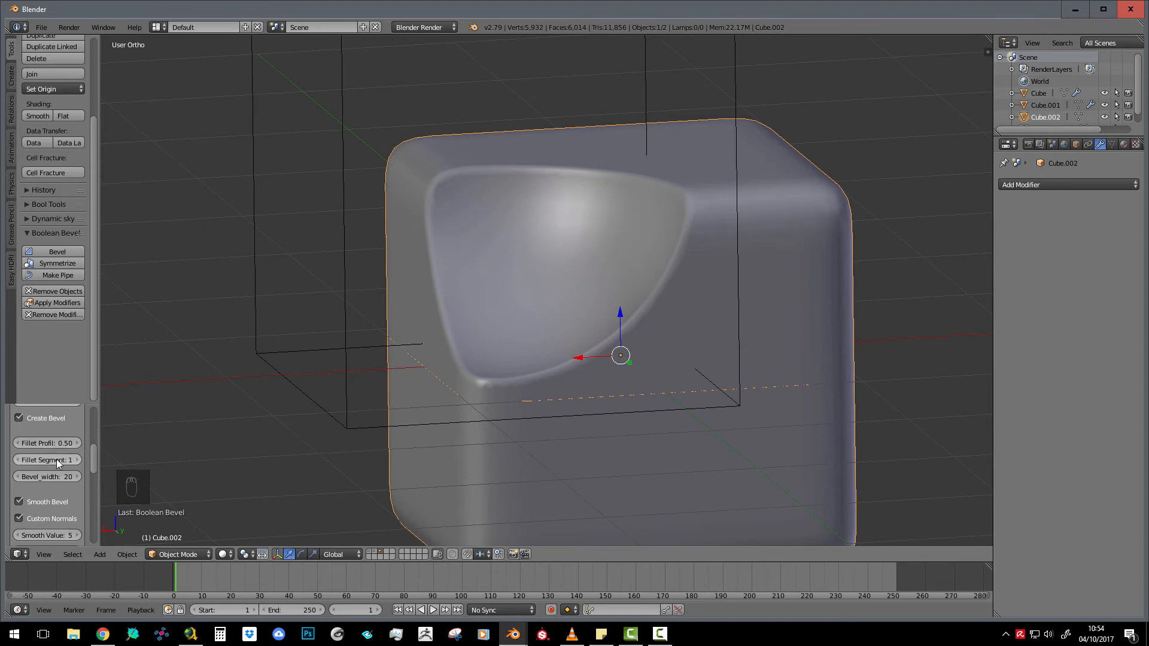
type("2")
key("Return")
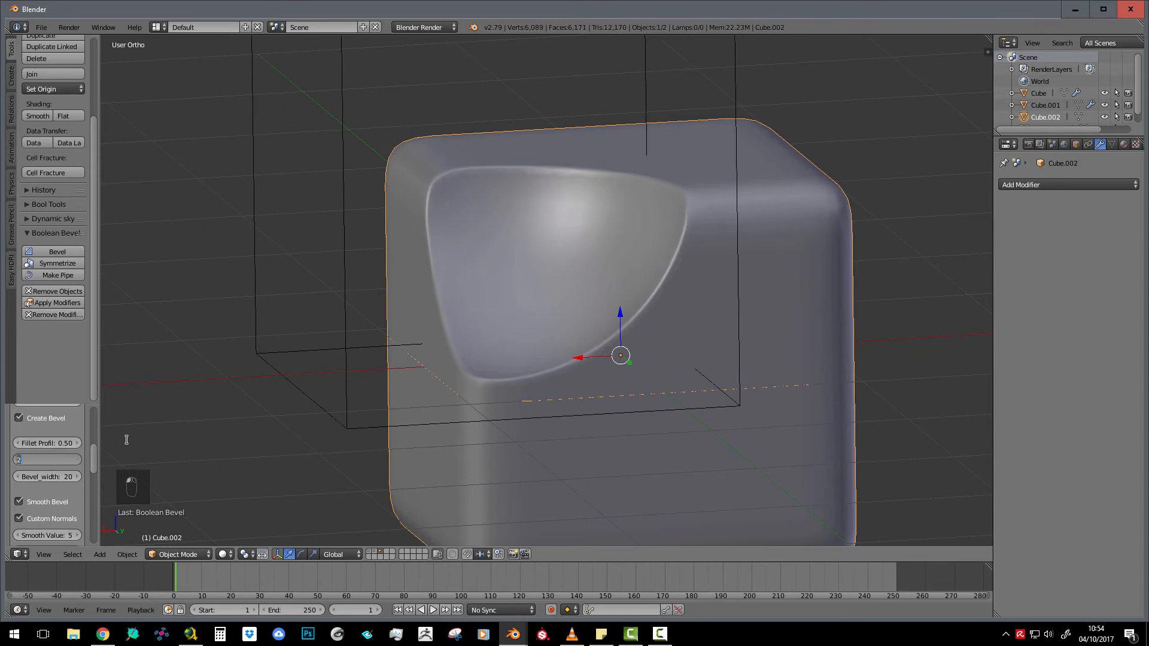
Set the Boolean Bevel's fillet segments to 10 for a smoother rim.
type("10")
key("Return")
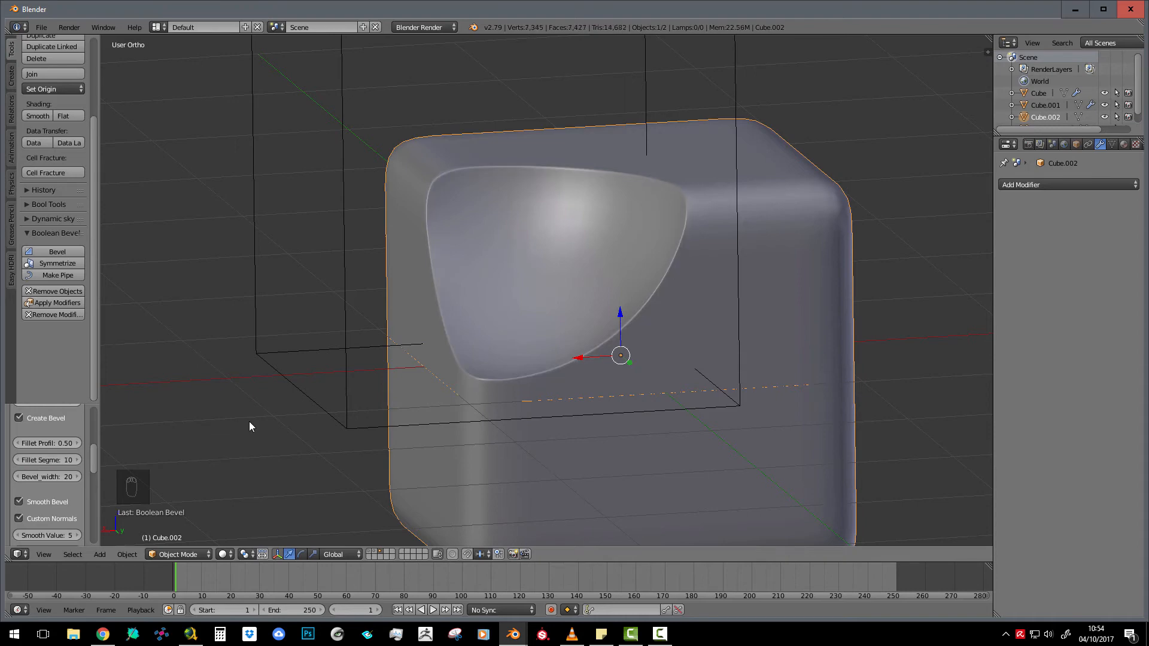
middle_click_drag(291, 397, 499, 308)
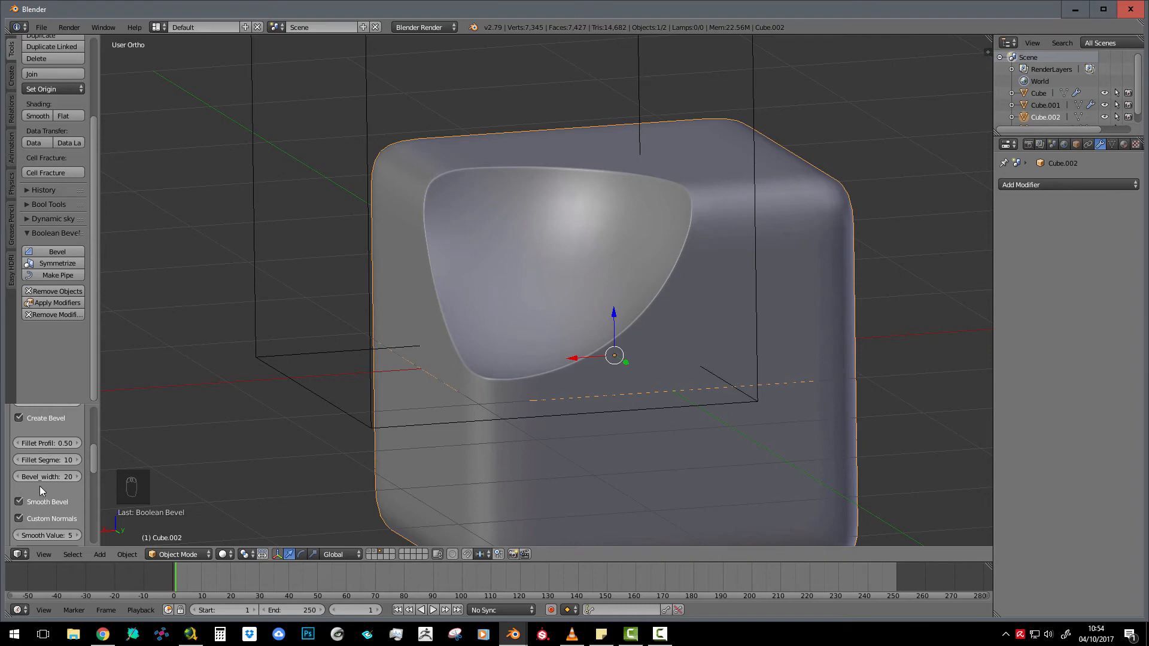
scroll(375, 444, "down", 5)
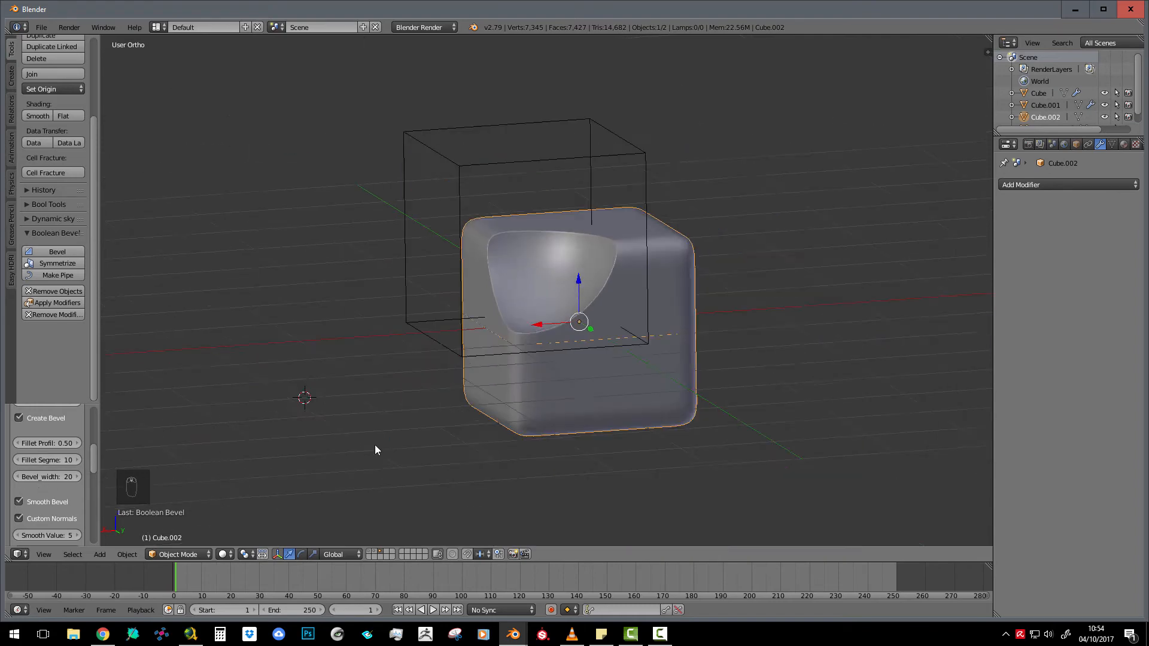
middle_click_drag(374, 444, 547, 375)
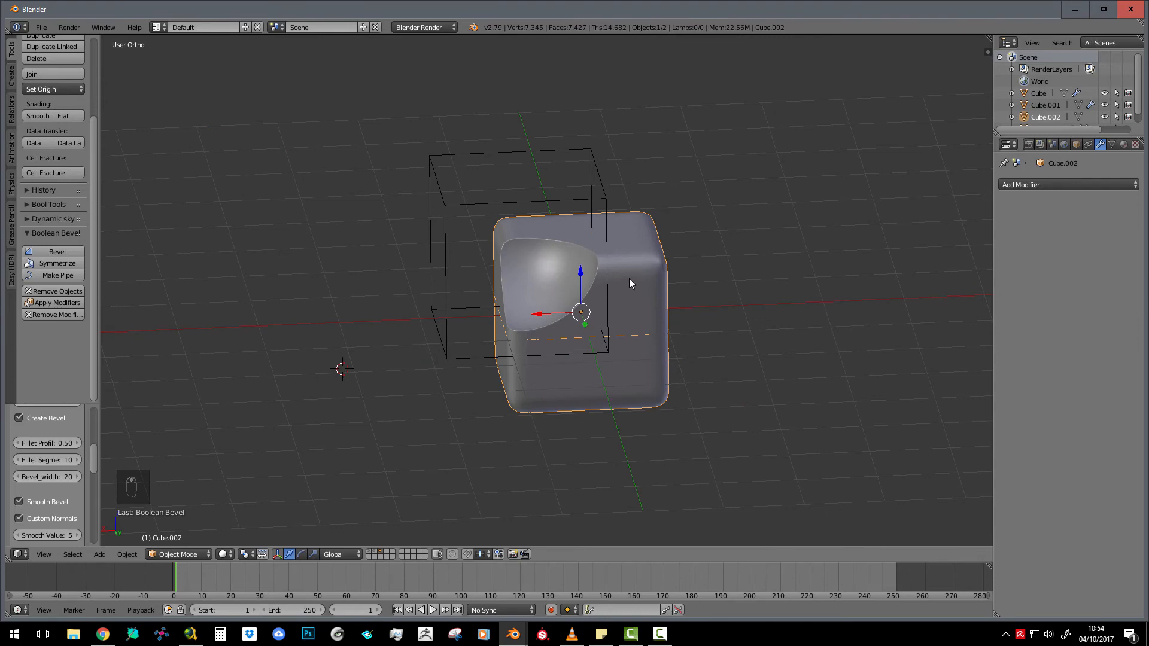
Examine the bevelled cube's mesh topology around the cutout's rim in Edit Mode.
right_click(651, 267)
middle_click_drag(691, 271, 720, 269)
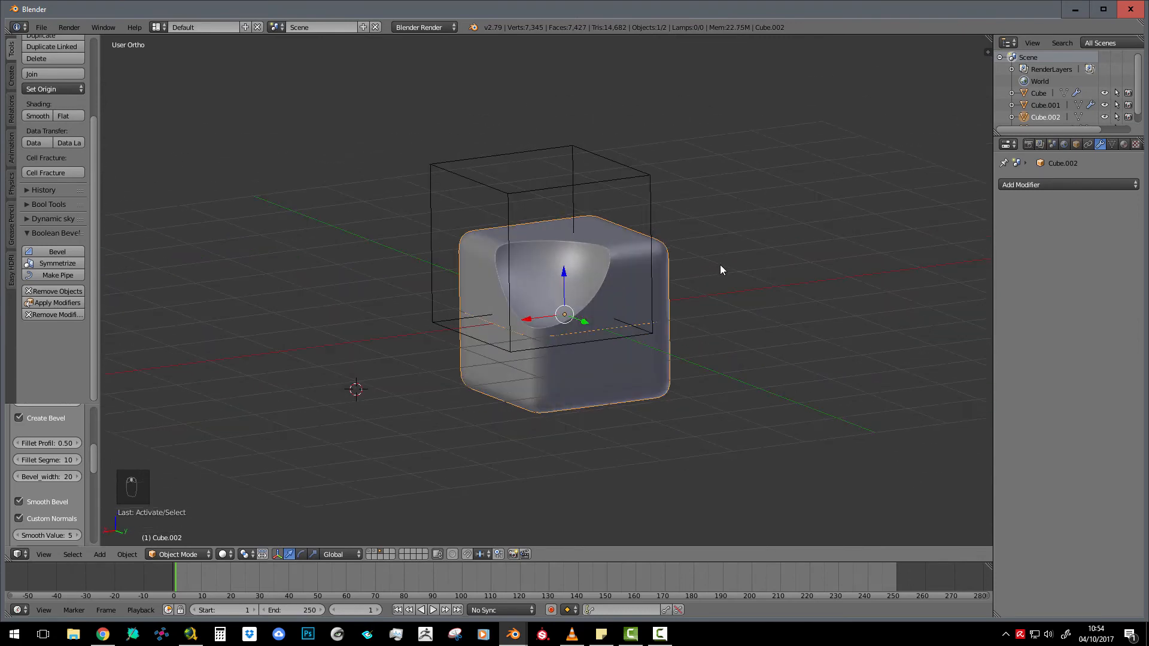
key("Tab")
scroll(733, 329, "up", 10)
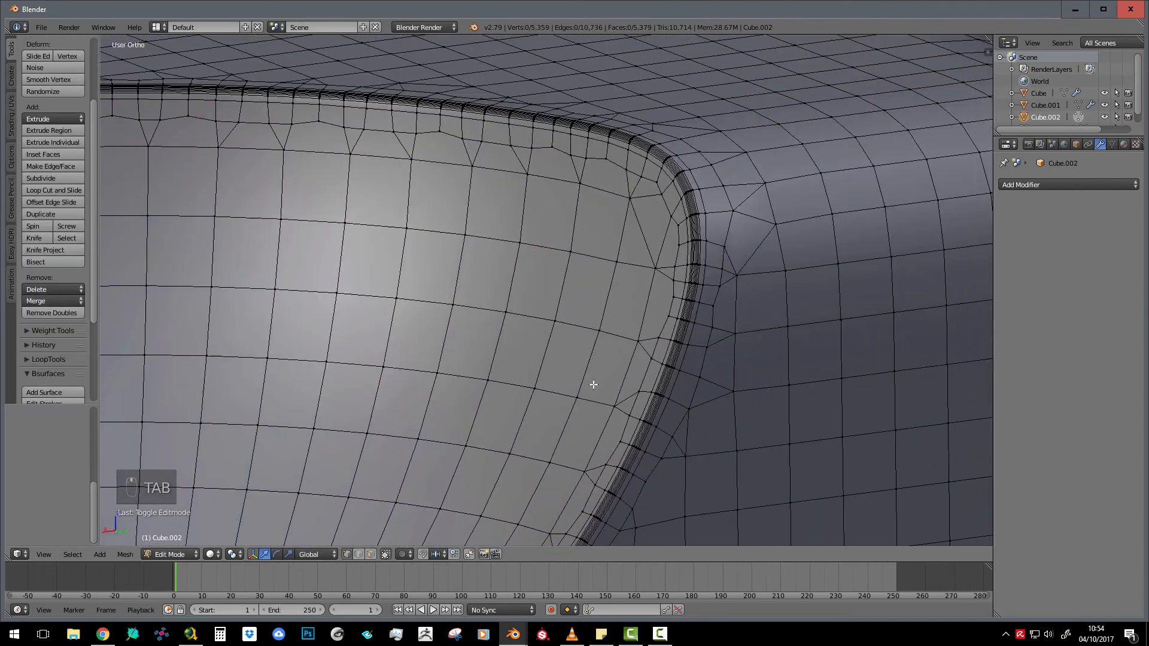
middle_click_drag(649, 338, 486, 460, "shift")
scroll(592, 384, "up", 5)
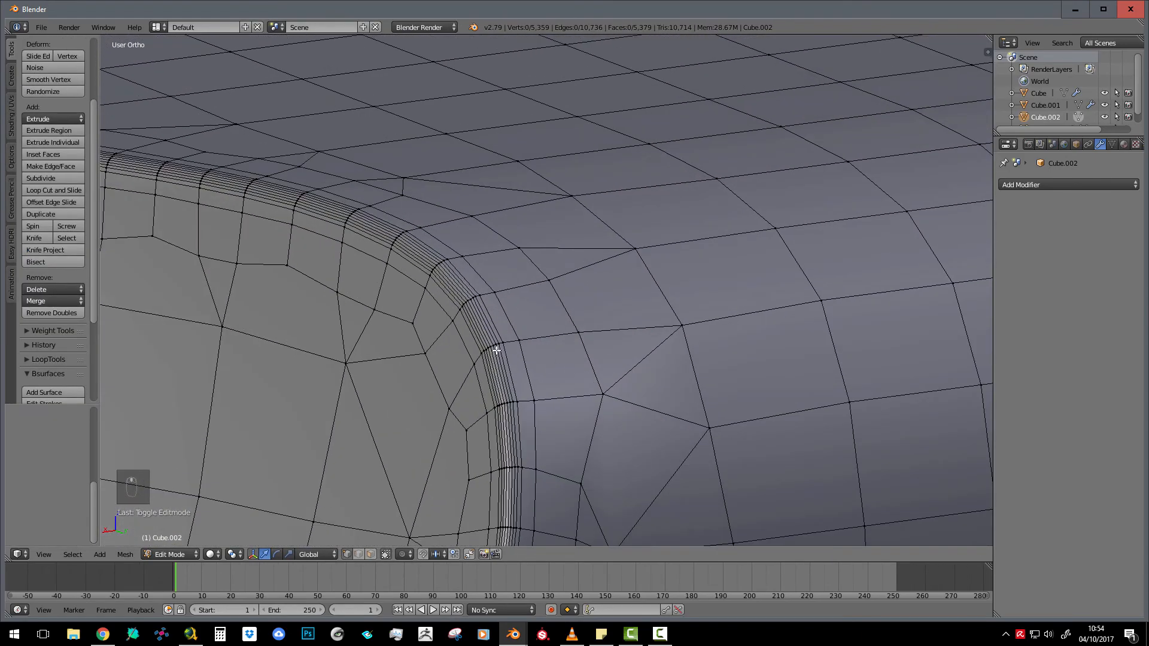
scroll(497, 350, "down", 10)
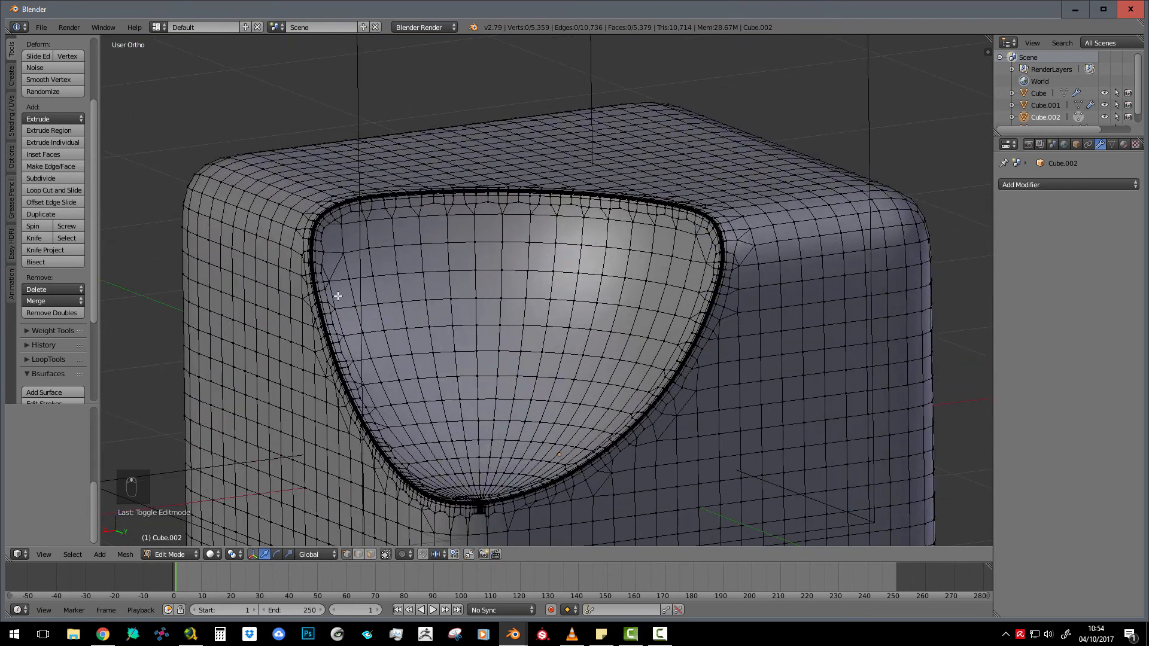
scroll(426, 413, "down", 3)
Select the cube's entire mesh and run Remove Doubles on it.
key("a")
key("a")
key("a")
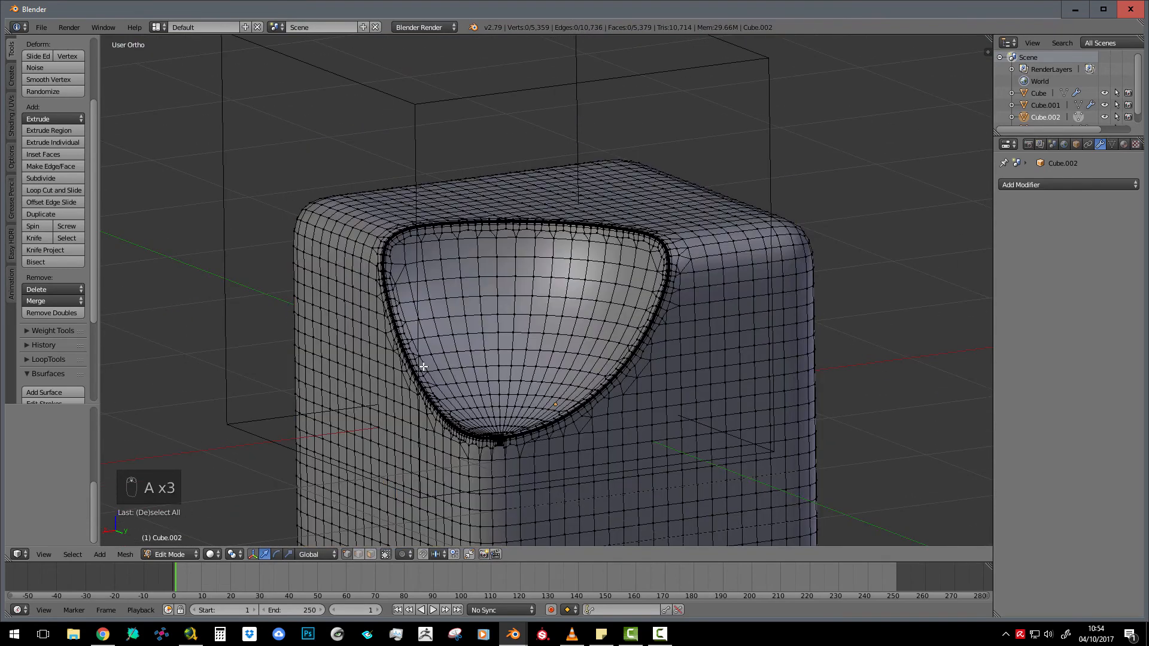
key("a")
key("ctrl+v")
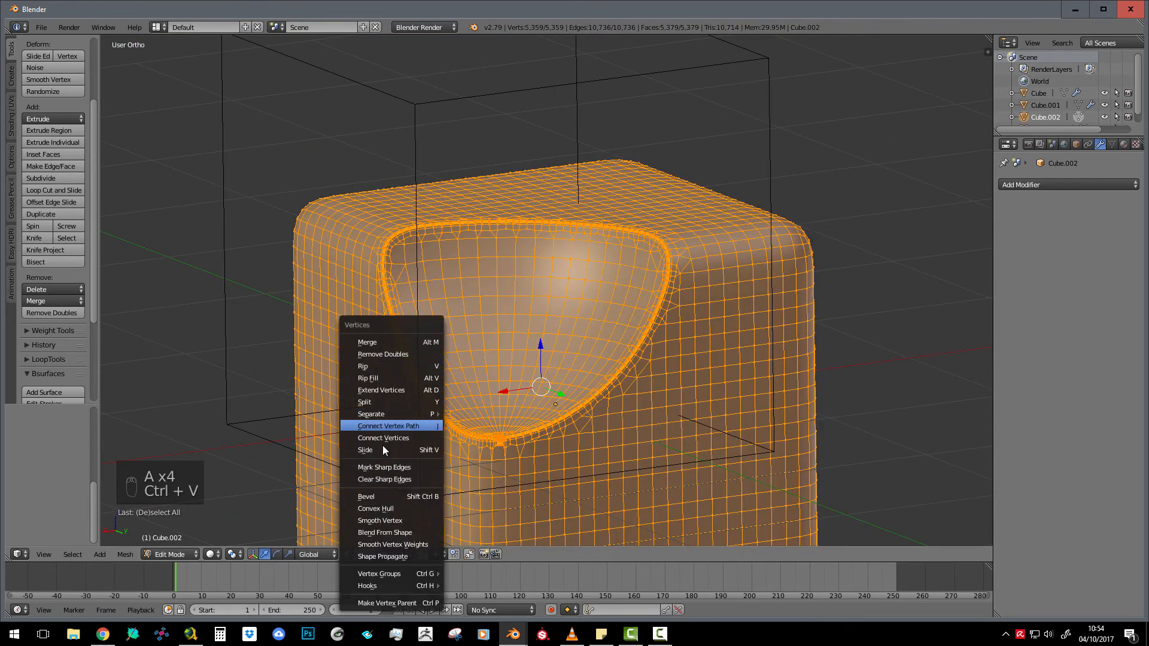
left_click(391, 353)
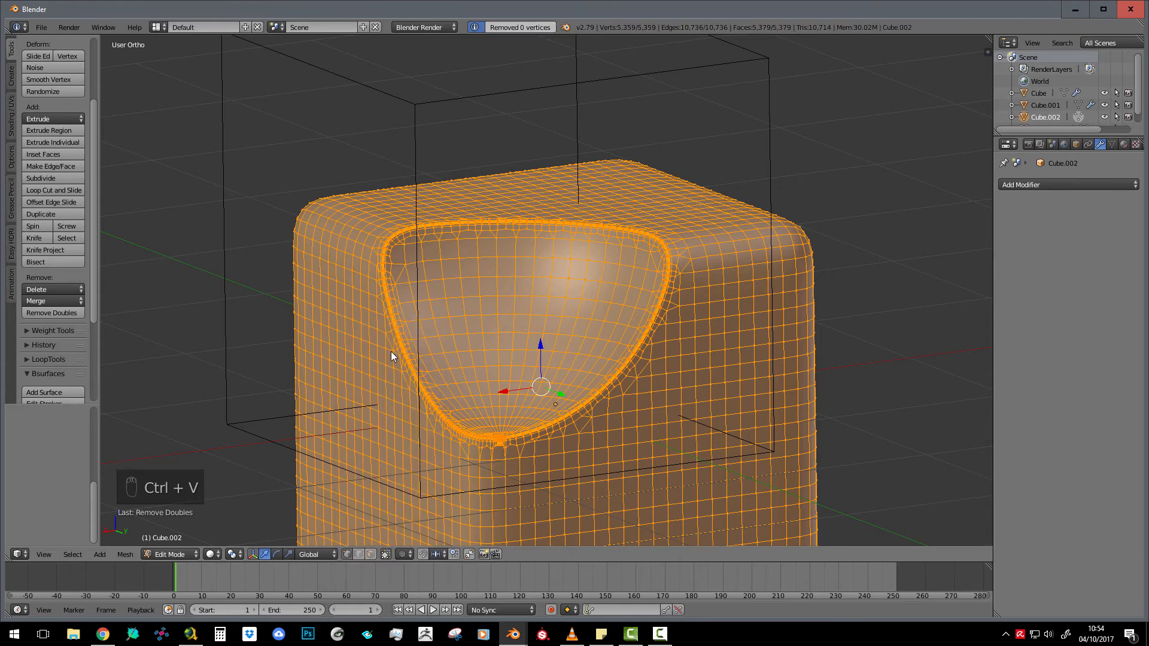
Clear the selection, check the mesh with Select Non Manifold, and return to Object Mode.
scroll(495, 258, "down", 2)
scroll(496, 258, "up", 2)
key("a")
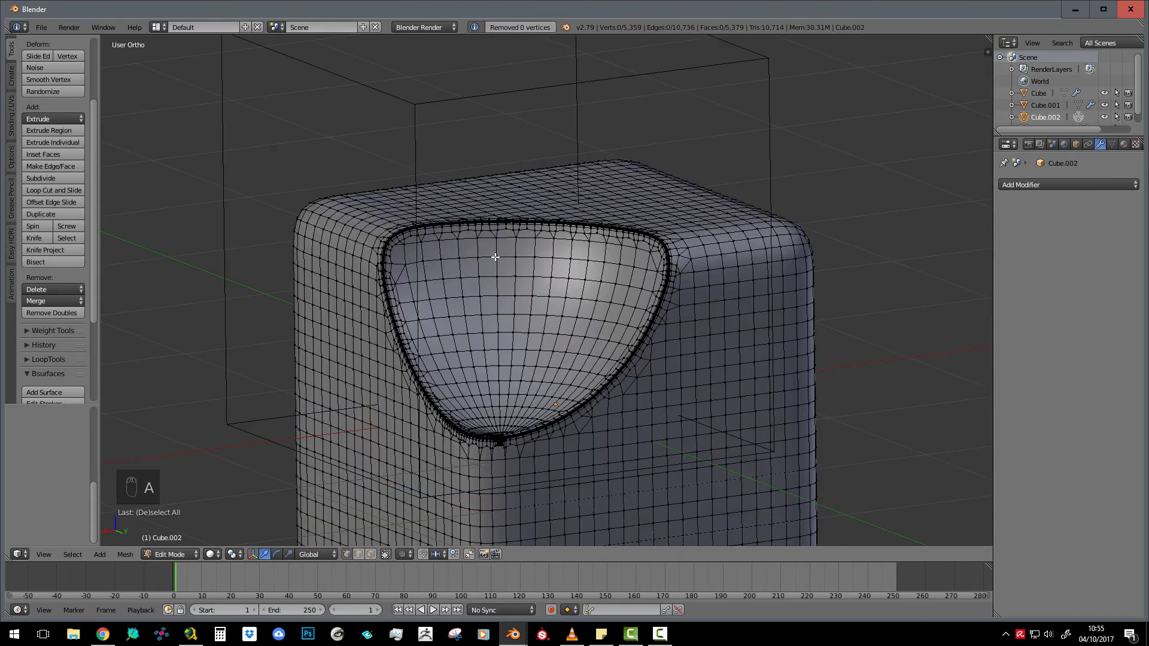
key("ctrl+shift+alt+m")
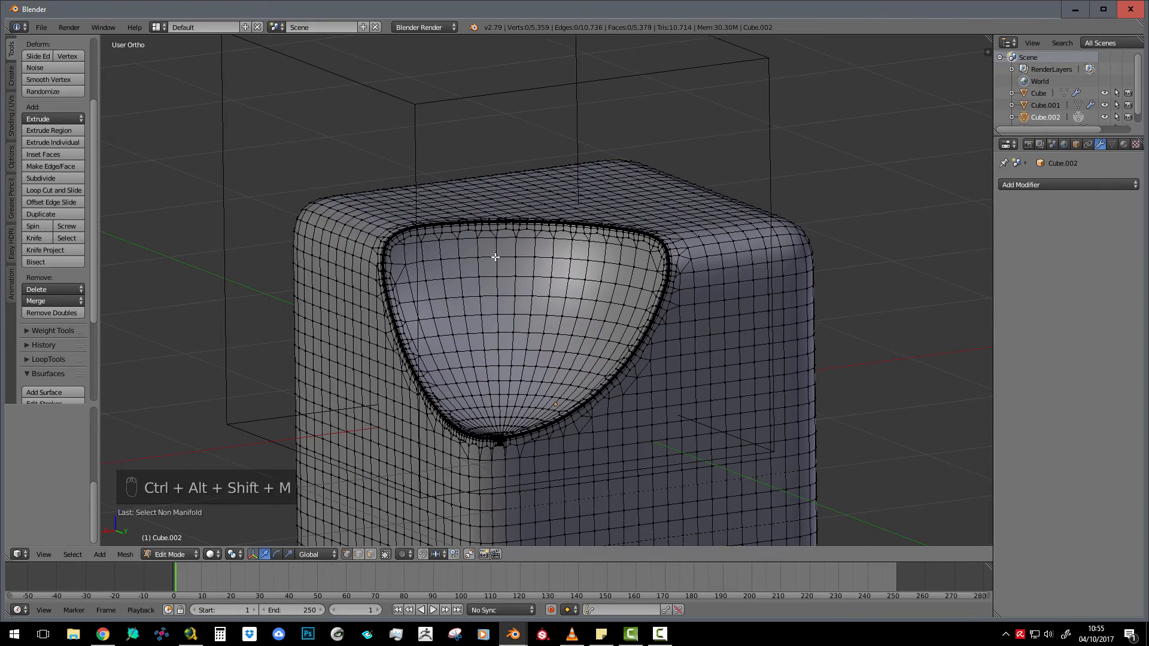
scroll(592, 417, "down", 3)
middle_click_drag(596, 374, 558, 379)
key("Tab")
Delete the sphere cutter object that surrounds the cutout.
right_click(611, 179)
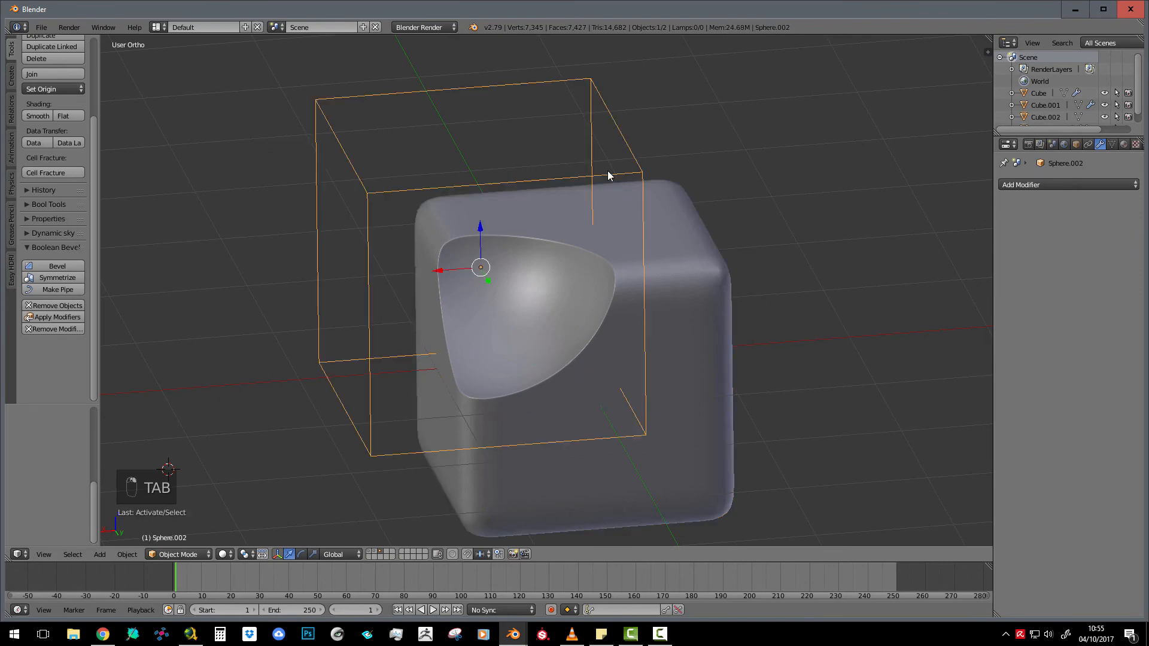
middle_click_drag(579, 255, 520, 246)
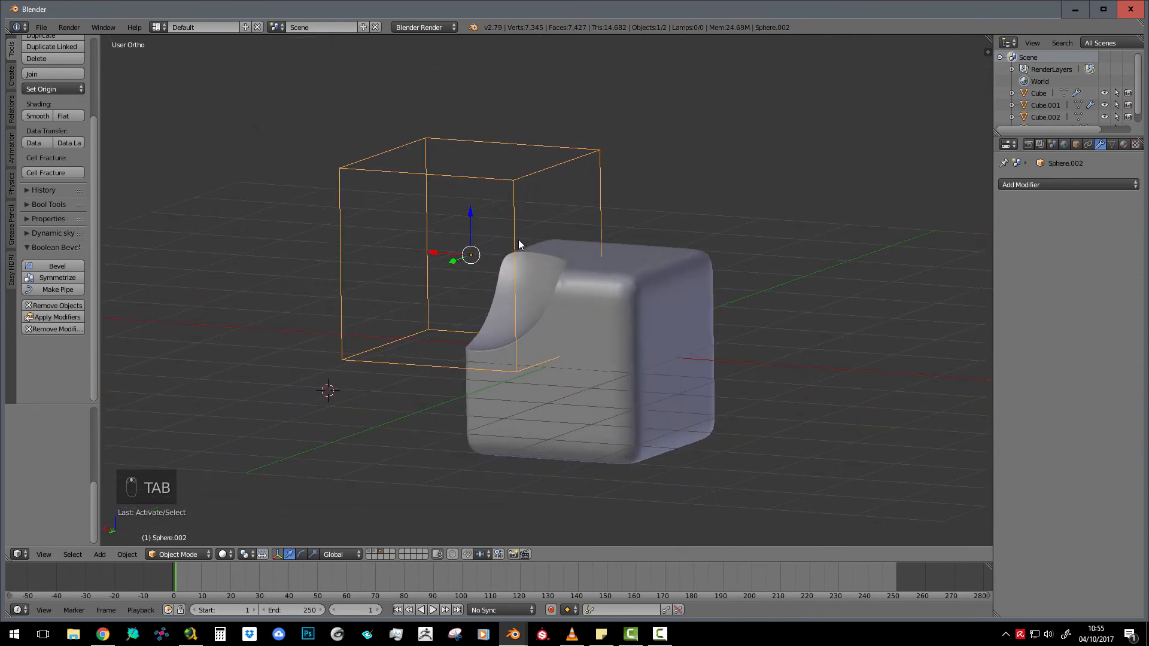
key("x")
left_click(526, 256)
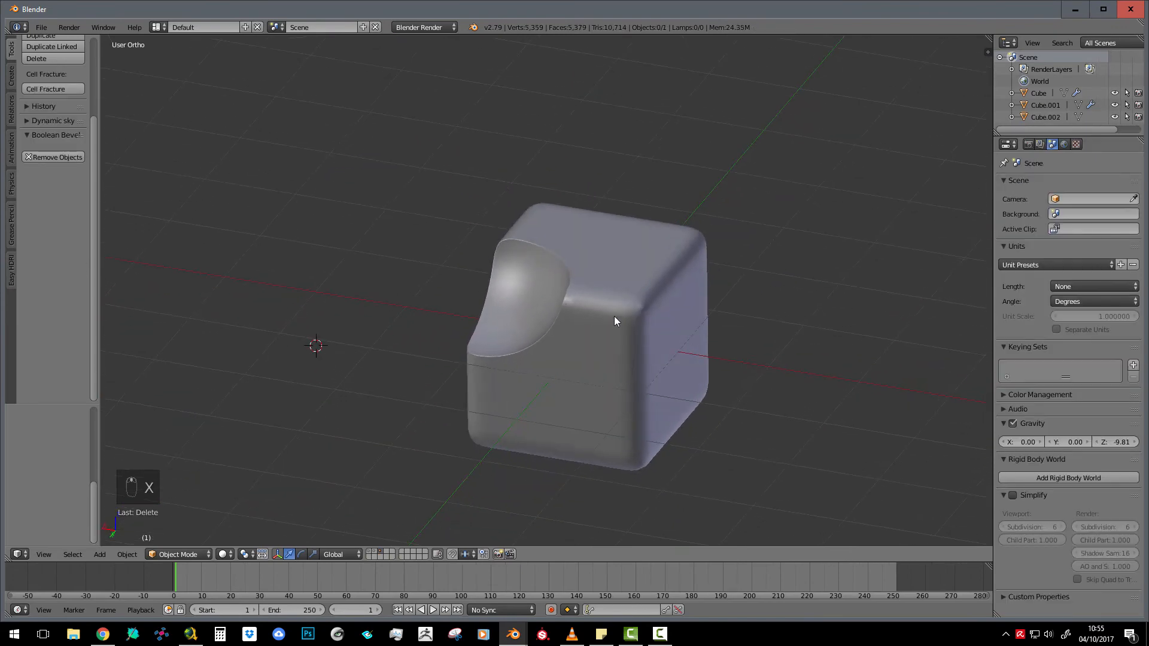
Add a mesh cylinder with 64 vertices beside the cube.
key("shift+a")
mouse_move(614, 317)
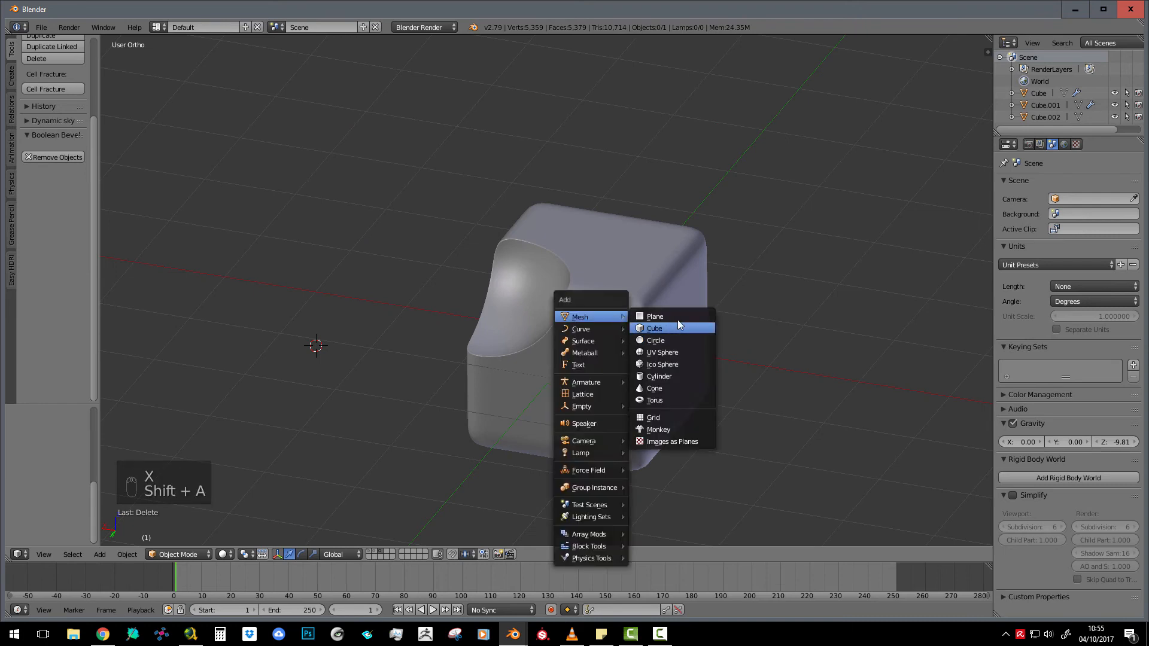
left_click(671, 373)
middle_click_drag(671, 372, 666, 275)
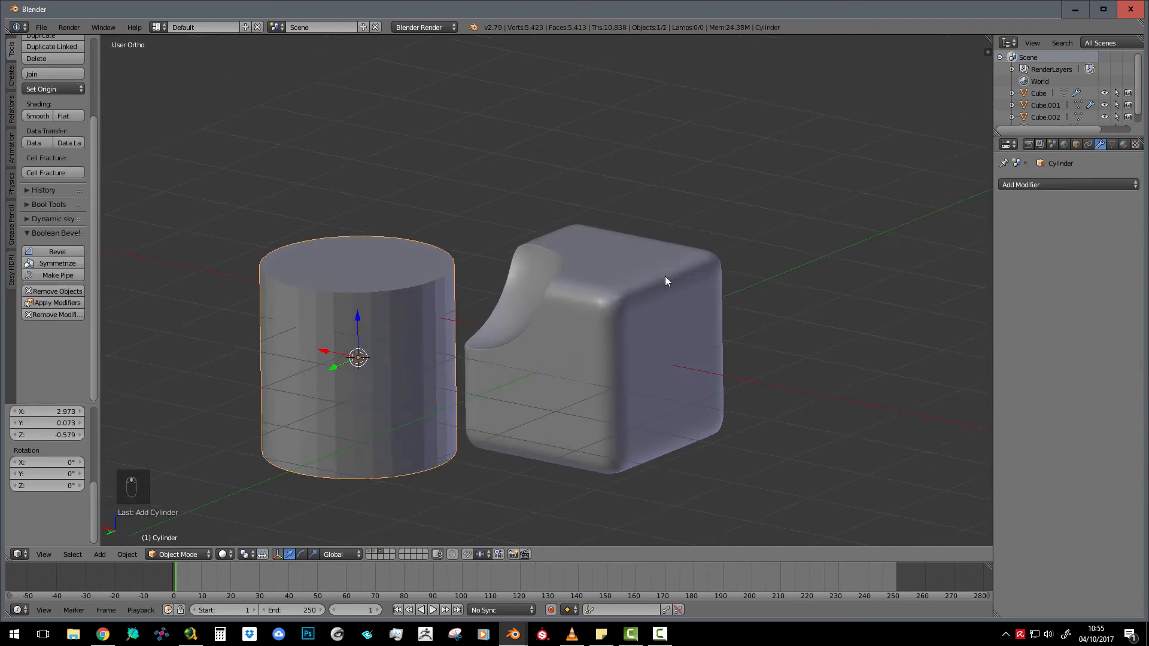
scroll(70, 490, "up", 5)
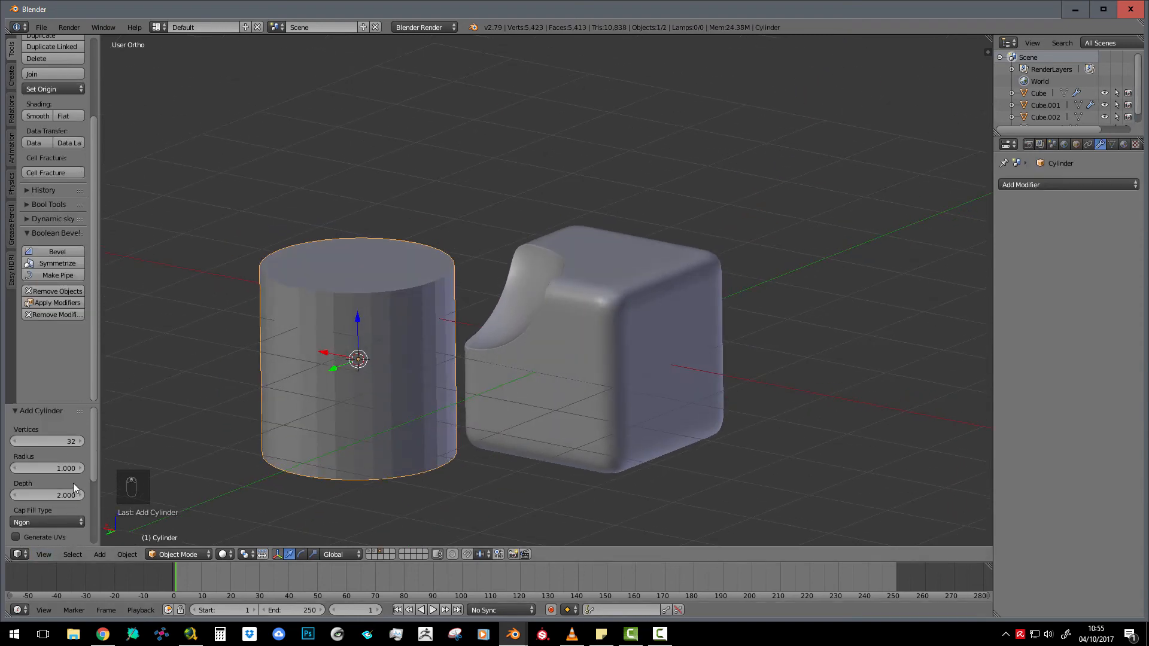
left_click(62, 441)
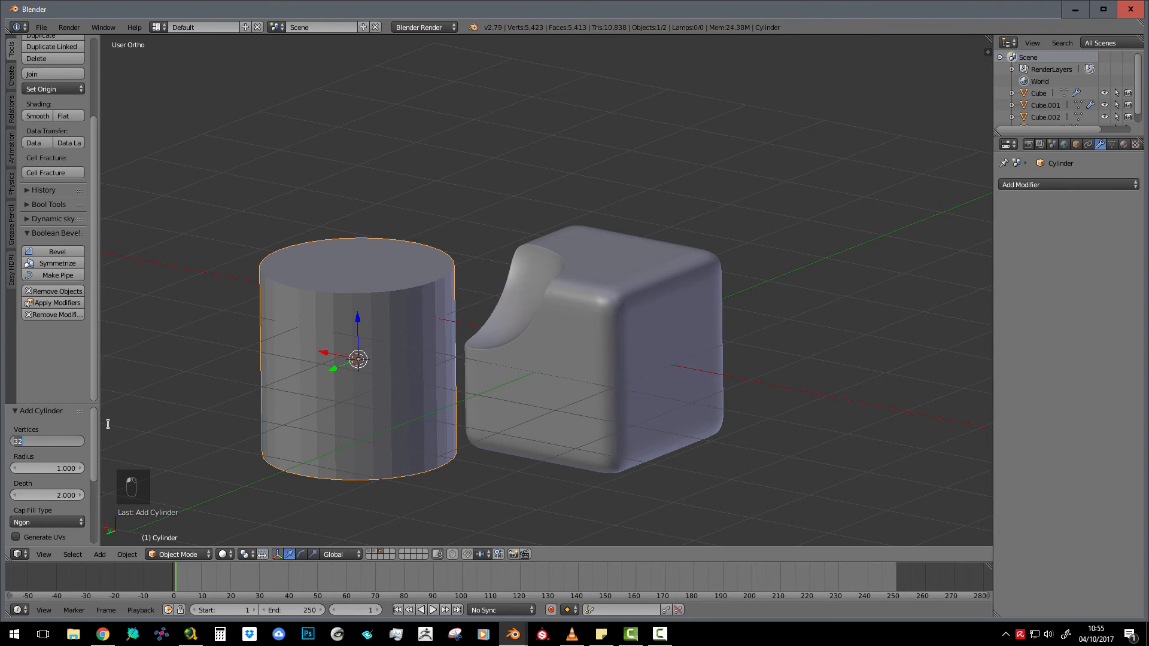
type("64")
key("Return")
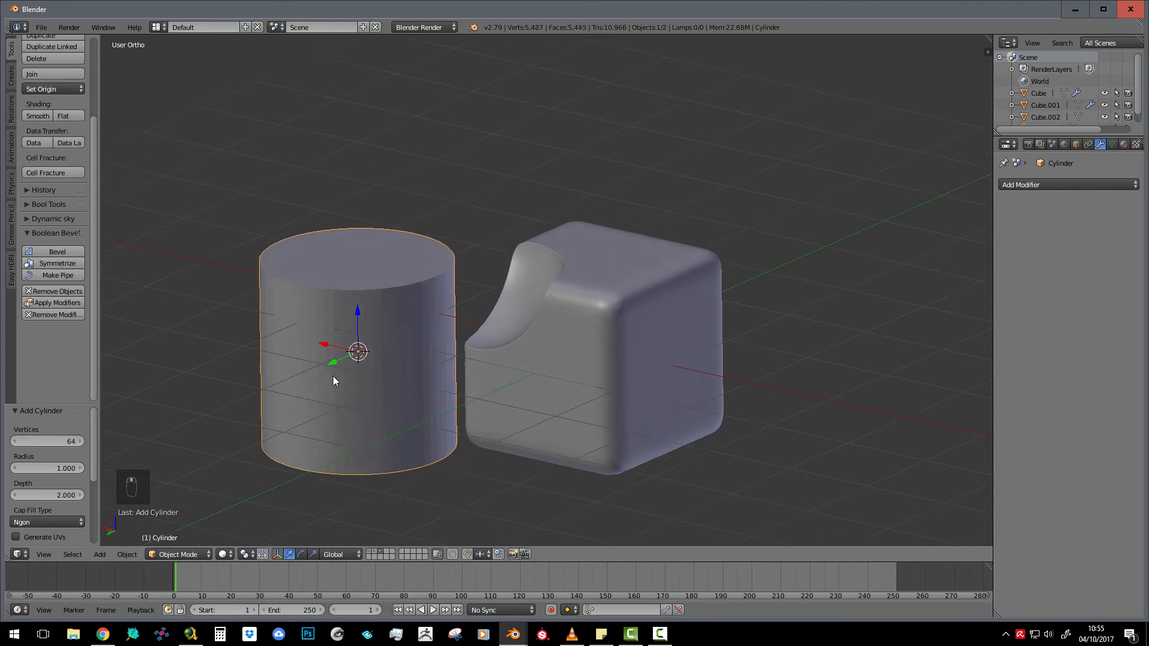
Bevel the cylinder's top and bottom edge loops by about 0.287 with 8 segments, then leave Edit Mode.
key("Tab")
scroll(294, 316, "up", 2)
right_click(267, 283, "alt")
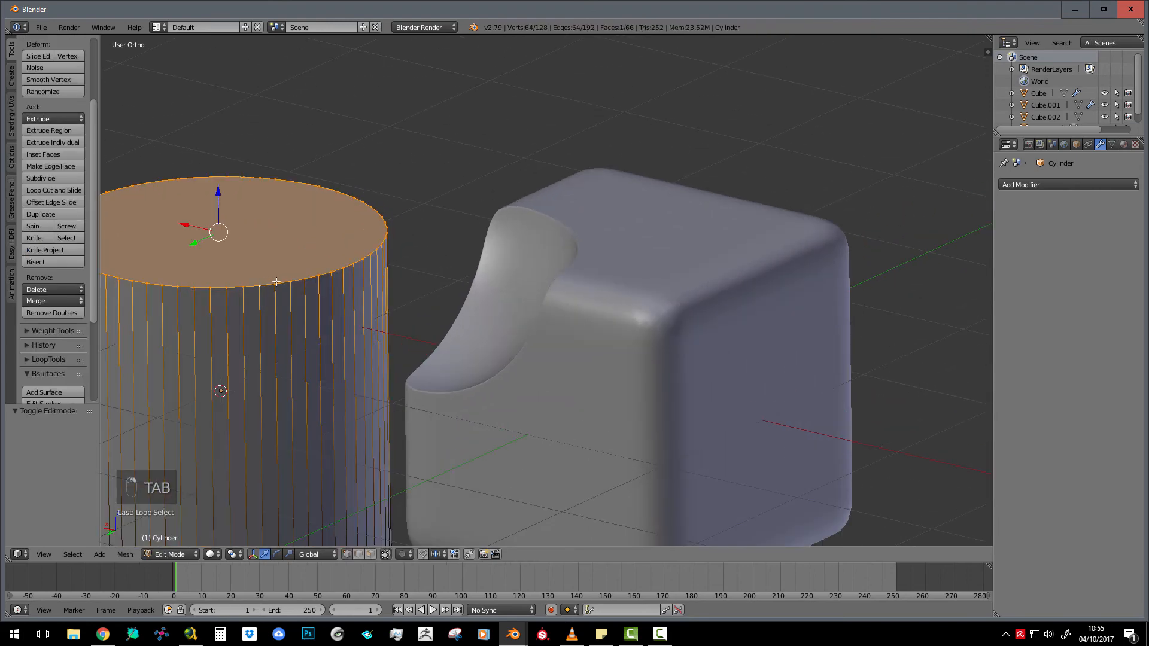
scroll(281, 284, "down", 4)
middle_click_drag(431, 316, 446, 274, "shift")
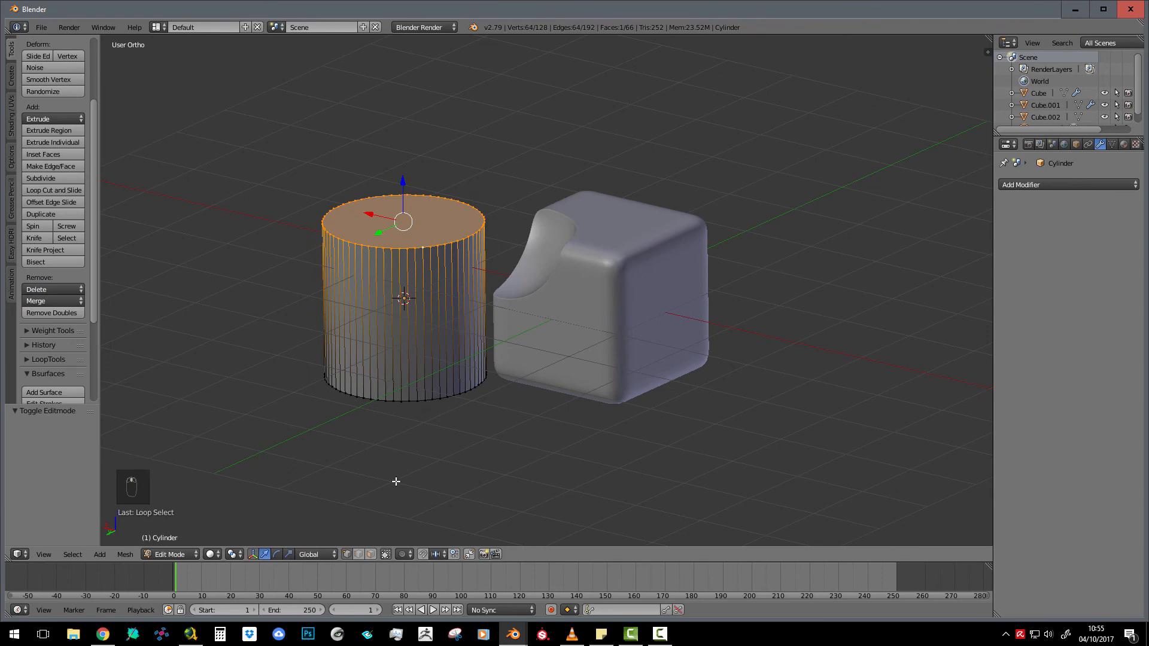
left_click(358, 554)
right_click(428, 397, "alt+shift")
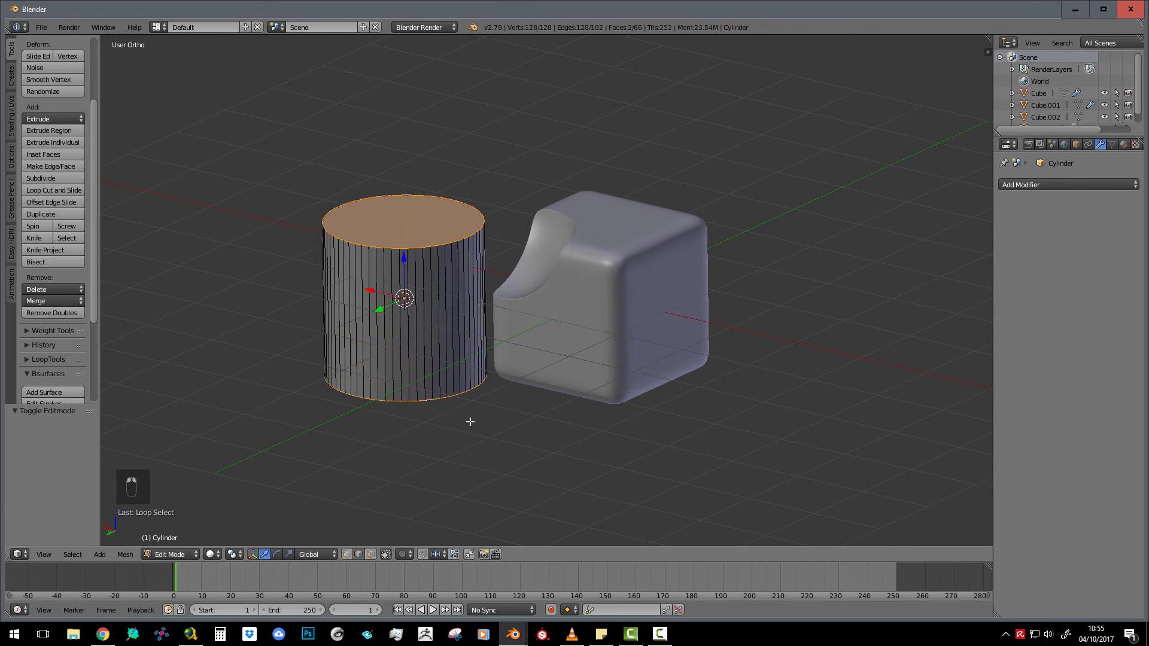
key("ctrl+b")
scroll(482, 429, "up", 7)
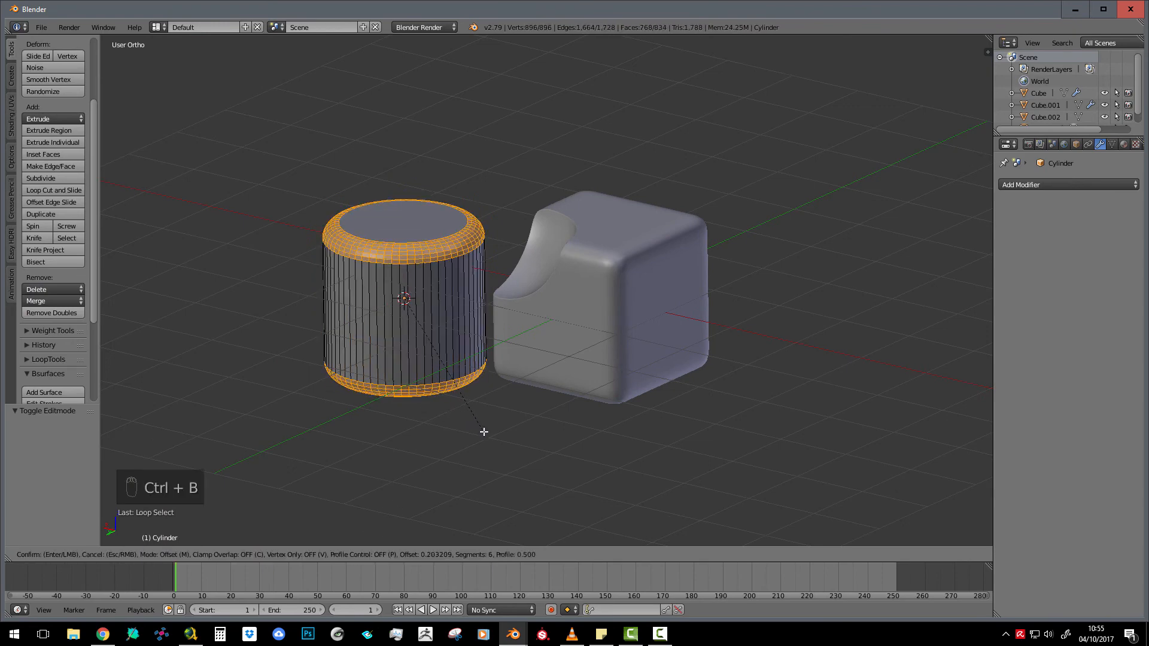
left_click(486, 439)
scroll(460, 364, "up", 2)
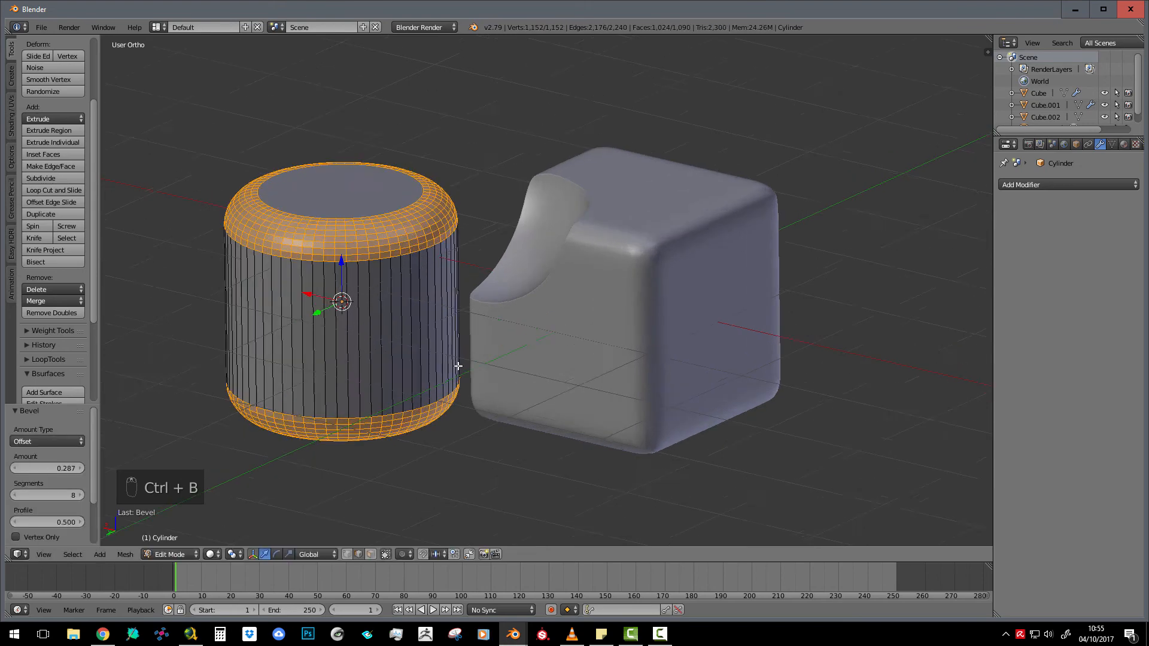
key("Tab")
Move the rounded cylinder so that it overlaps an uncut upper corner of the cube.
scroll(454, 371, "down", 3)
middle_click_drag(453, 368, 369, 353, "shift")
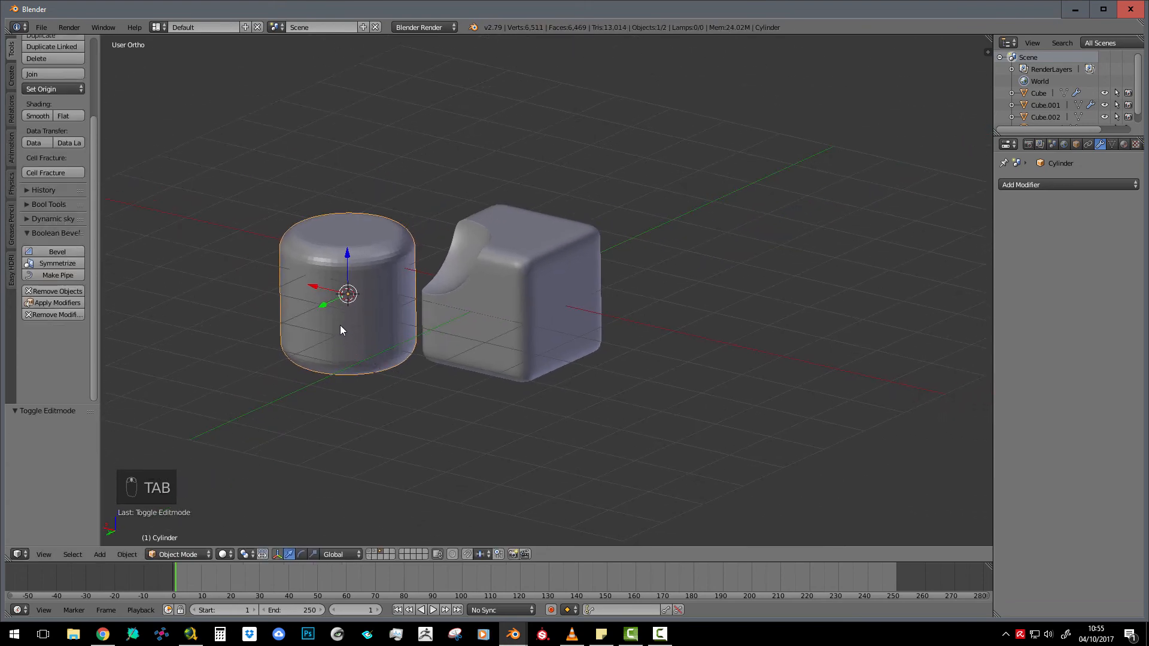
key("g")
left_click(636, 230)
middle_click_drag(635, 230, 738, 347)
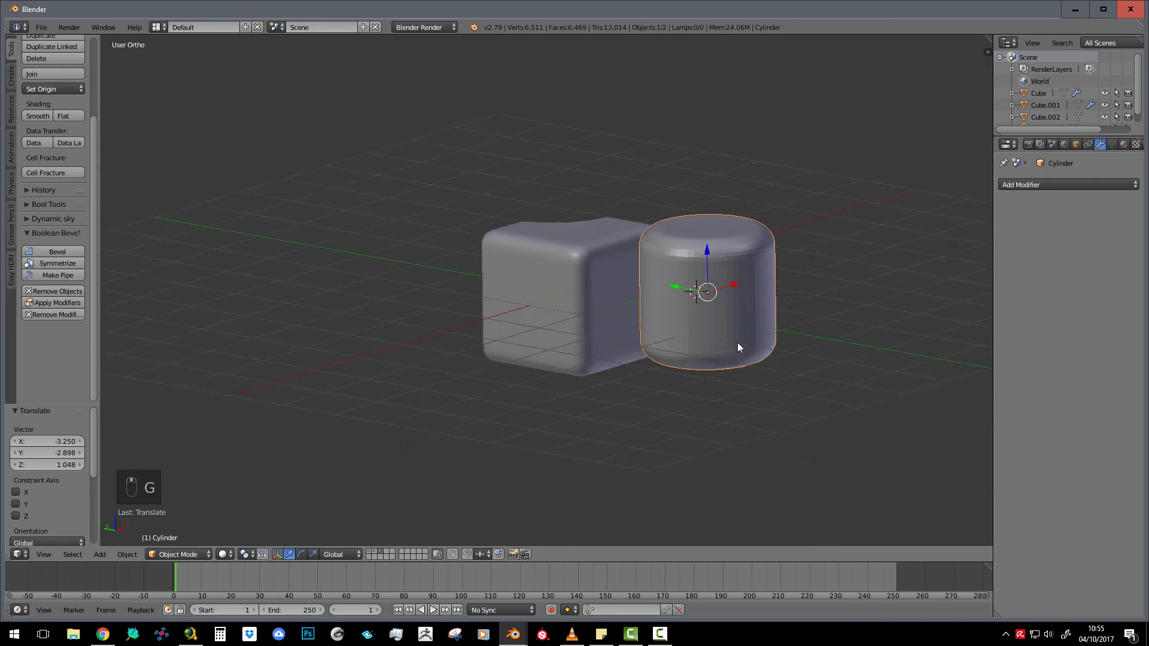
key("g")
left_click(617, 264)
middle_click_drag(559, 287, 694, 278)
key("g")
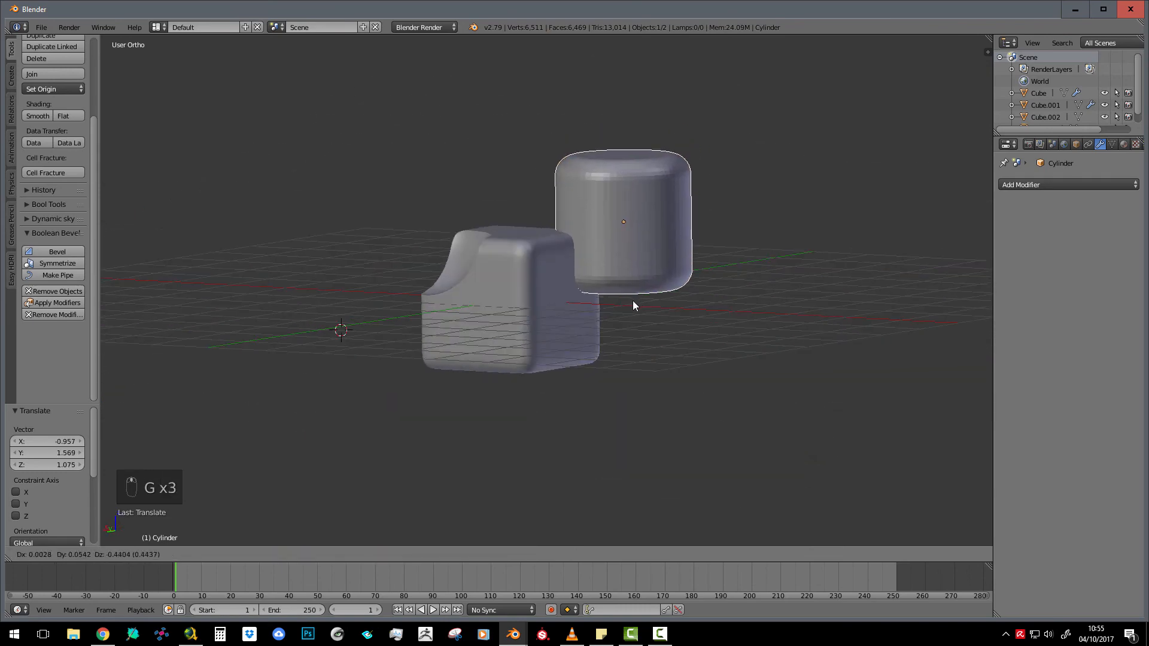
left_click(633, 301)
scroll(637, 359, "up", 2)
middle_click_drag(599, 276, 618, 320)
scroll(632, 190, "up", 1)
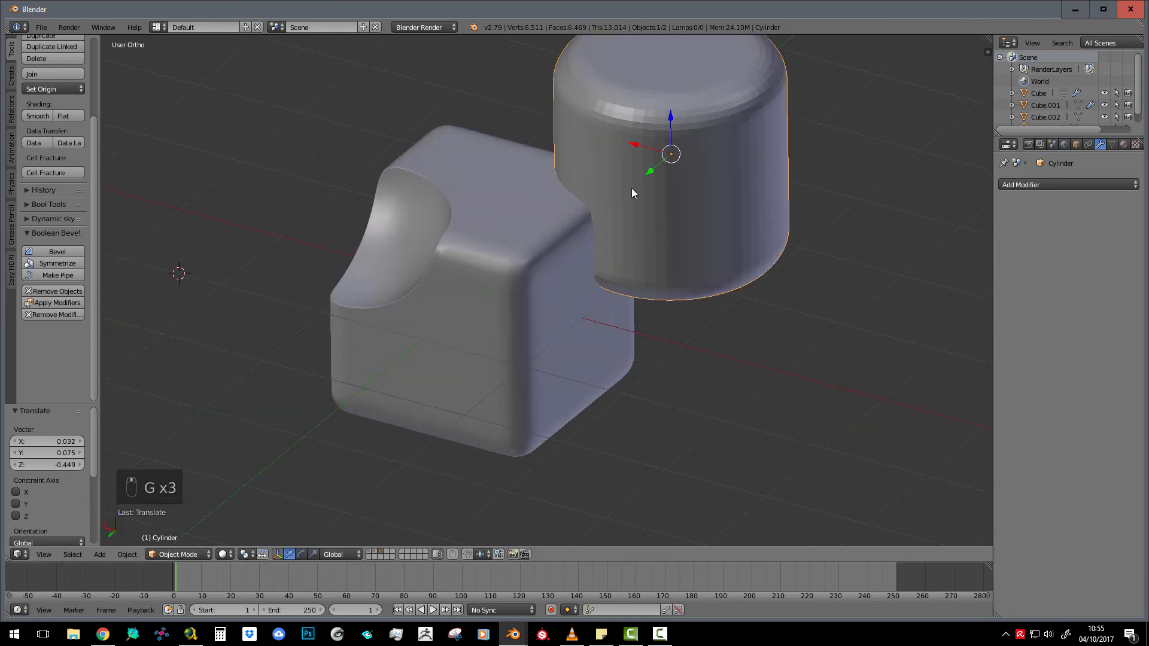
Cut the cylinder out of the cube with a Bool Tool difference.
middle_click_drag(632, 189, 525, 211)
right_click(525, 211, "shift")
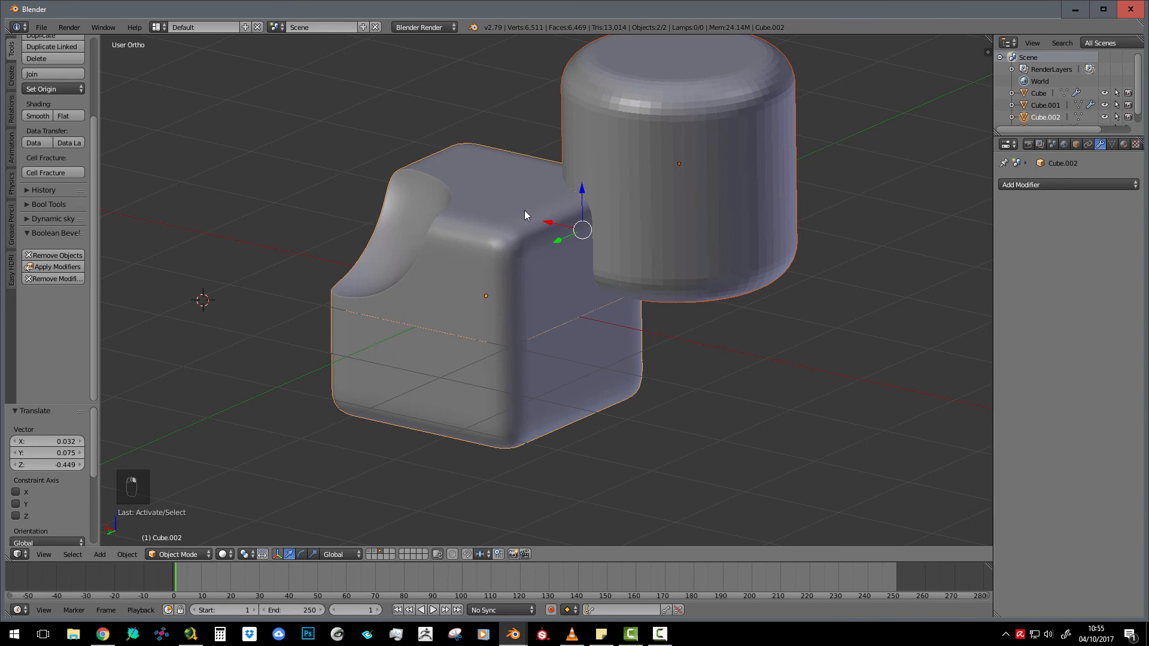
key("ctrl+KP_Subtract")
middle_click_drag(503, 199, 584, 318)
Apply a Boolean Bevel to the cube's new cylindrical cutout and inspect its rim.
right_click(512, 252)
middle_click_drag(513, 250, 488, 171)
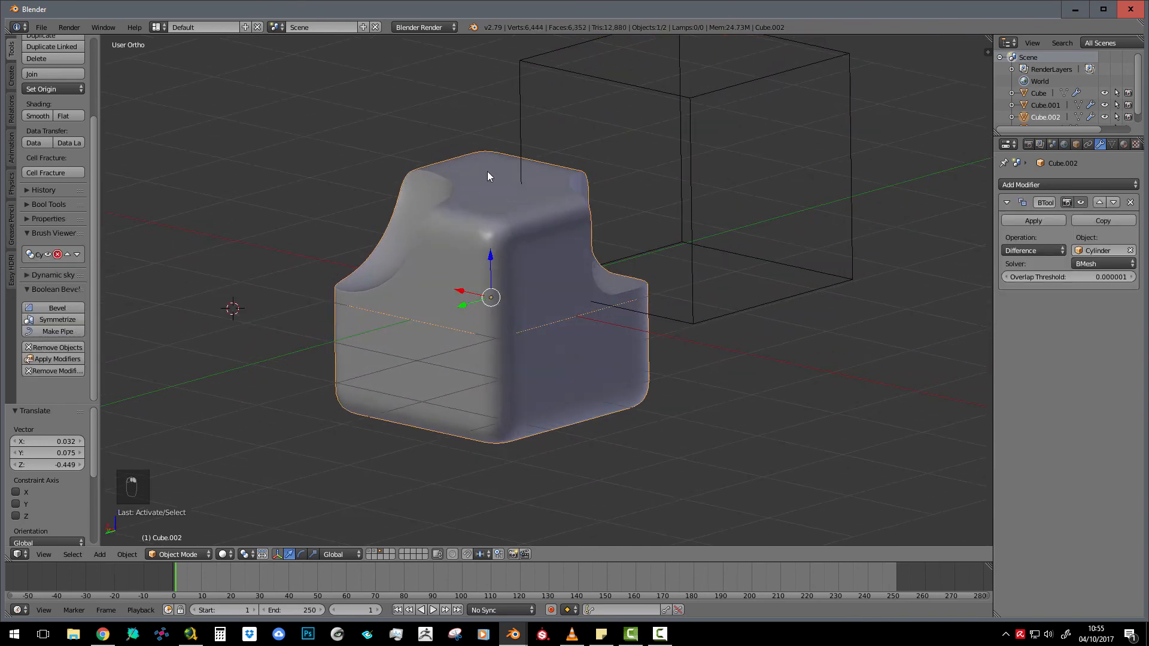
left_click(59, 306)
middle_click_drag(383, 299, 529, 297)
scroll(529, 296, "up", 4)
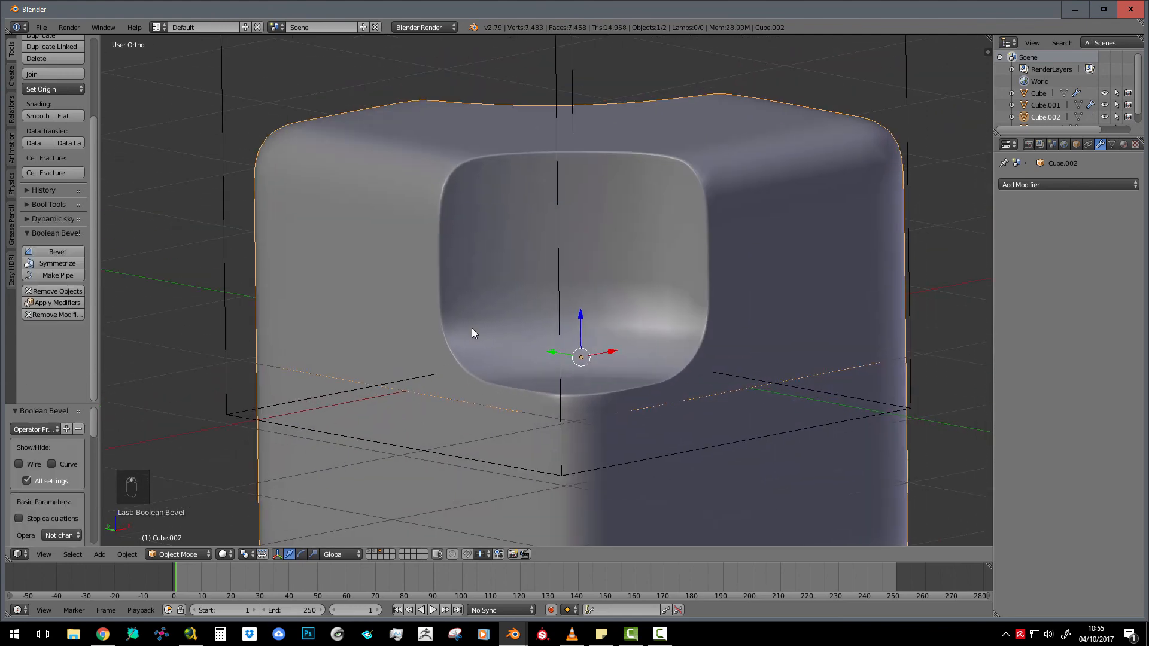
Delete the leftover cylinder cutter object beside the cube.
scroll(571, 209, "down", 4)
middle_click_drag(575, 249, 641, 286)
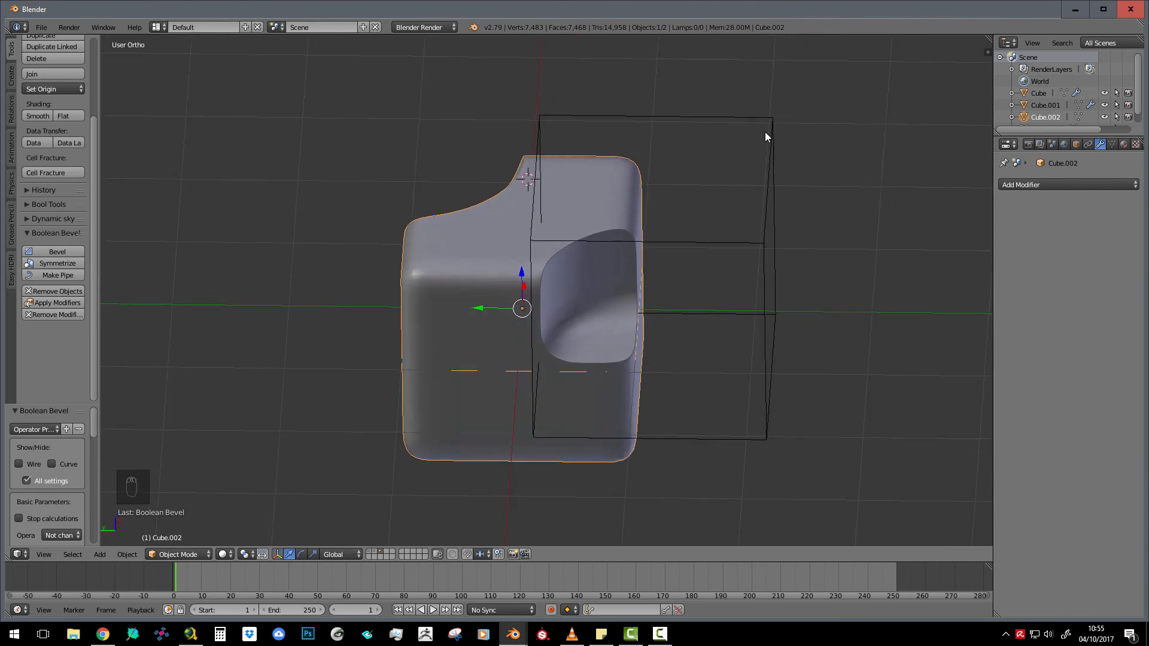
right_click(769, 157)
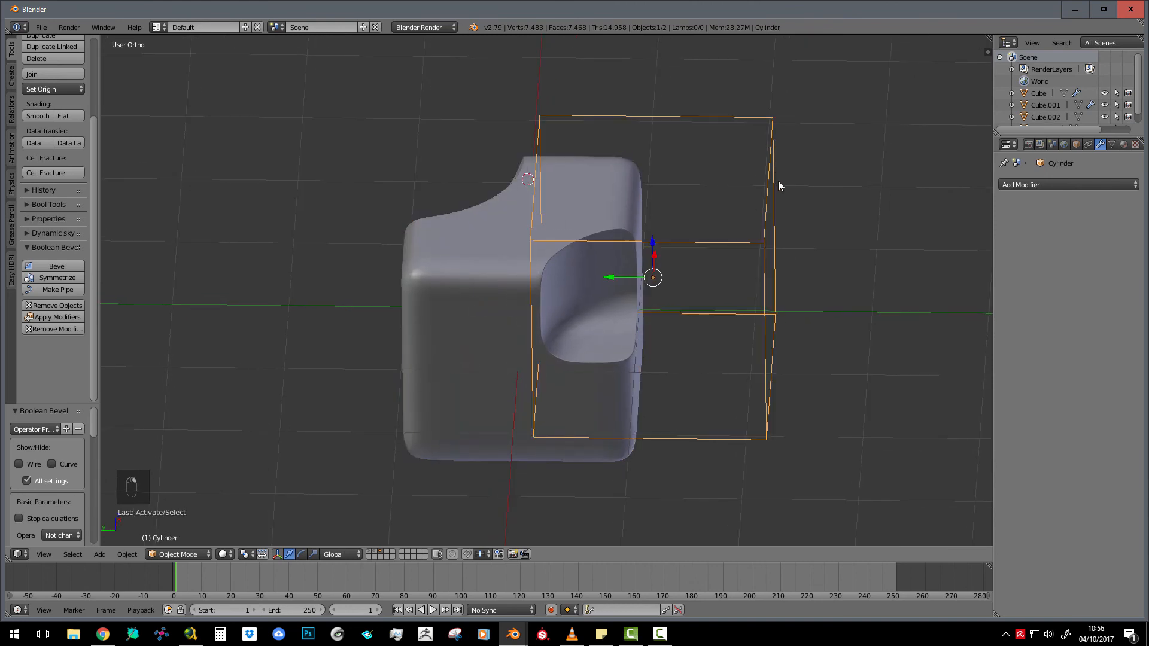
key("x")
left_click(778, 190)
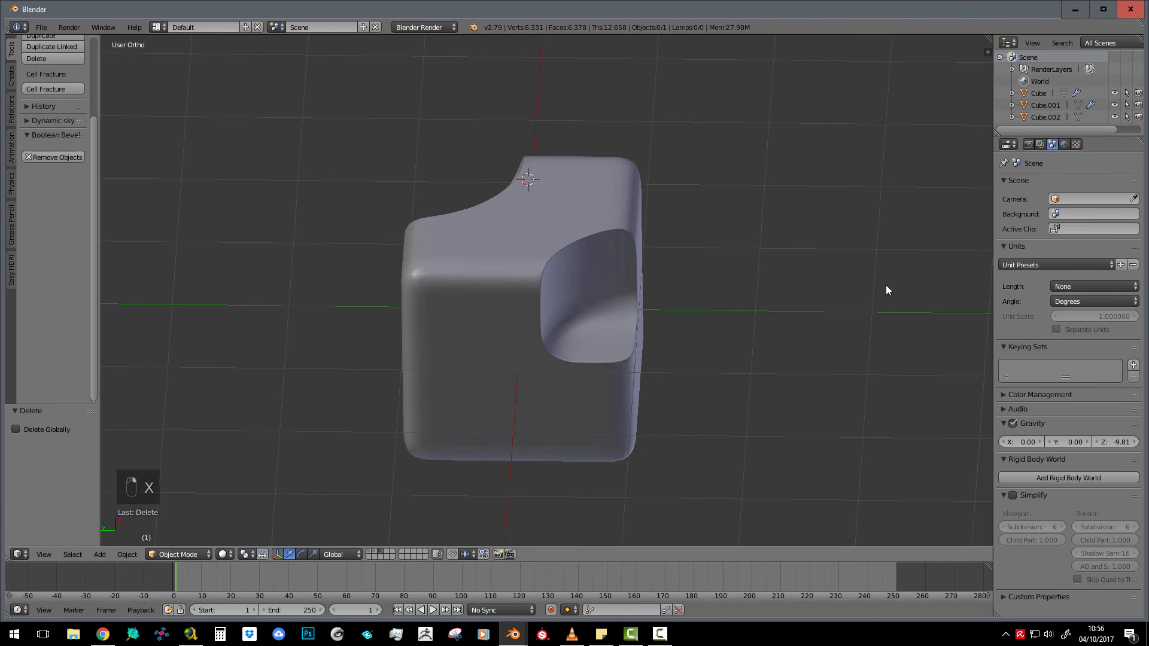
Add a Subdivision Surface modifier to the cube with the beveled cutouts.
right_click(595, 240)
middle_click_drag(789, 187, 793, 171)
left_click(1036, 188)
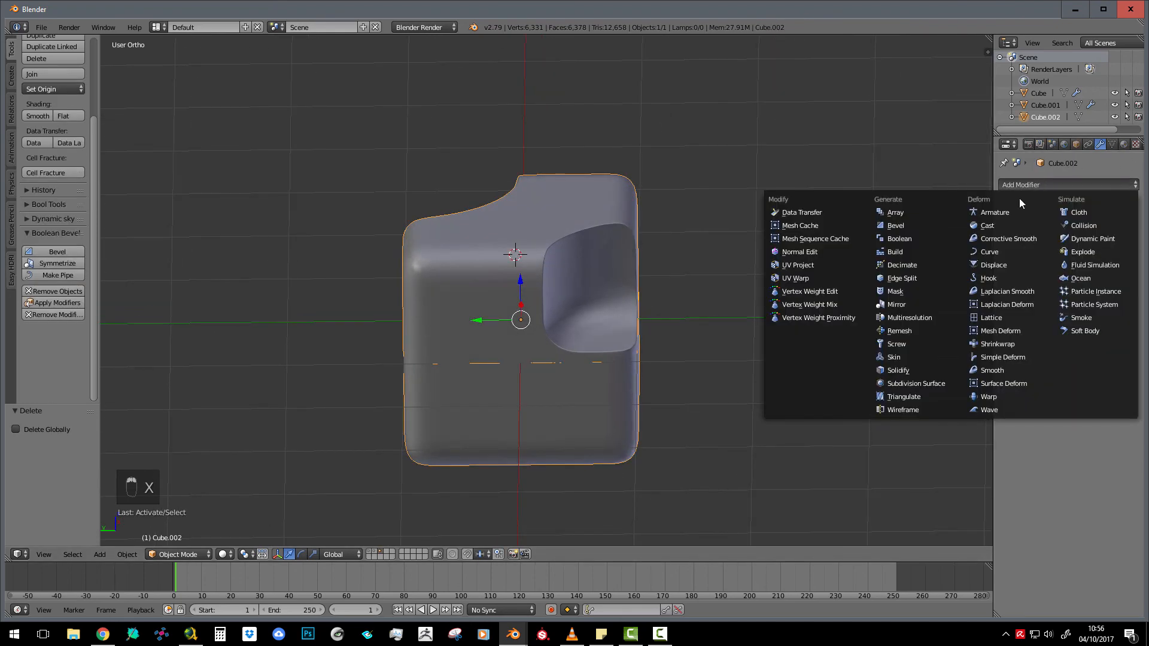
left_click(950, 382)
Examine the cutout rim's mesh topology in Edit Mode and the subdivided cube's shading in Object Mode from several angles.
middle_click_drag(578, 277, 726, 271)
key("Tab")
scroll(601, 282, "up", 4)
scroll(564, 290, "up", 4)
scroll(721, 252, "up", 1)
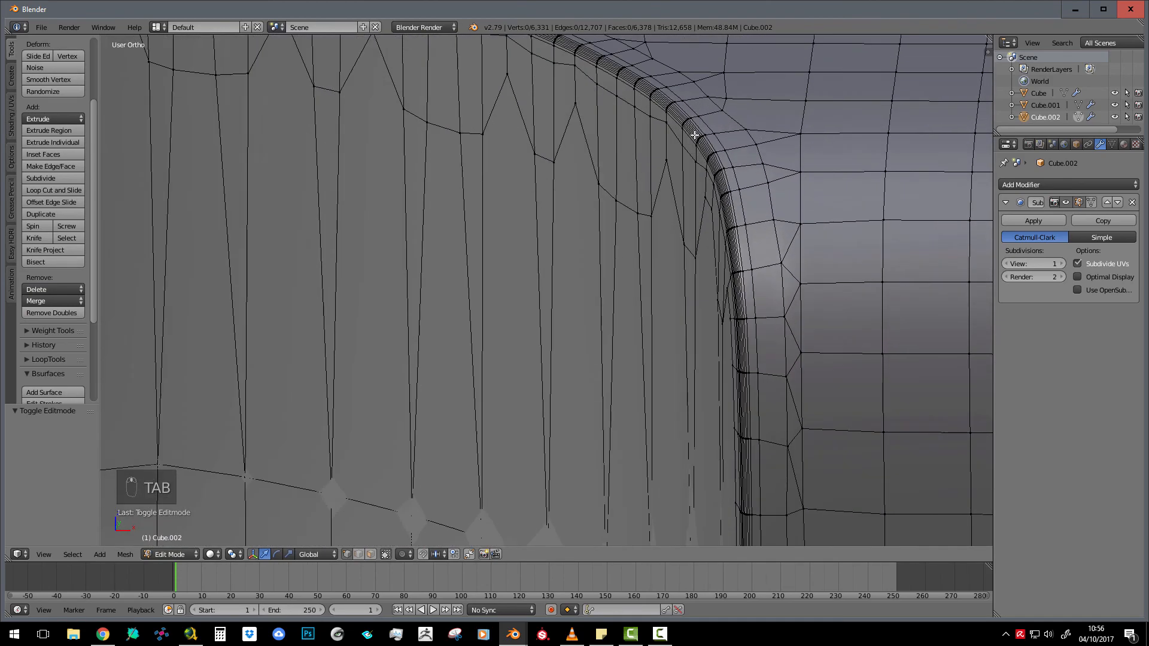
scroll(694, 251, "down", 5)
key("Tab")
scroll(597, 327, "down", 5)
middle_click_drag(547, 329, 595, 347)
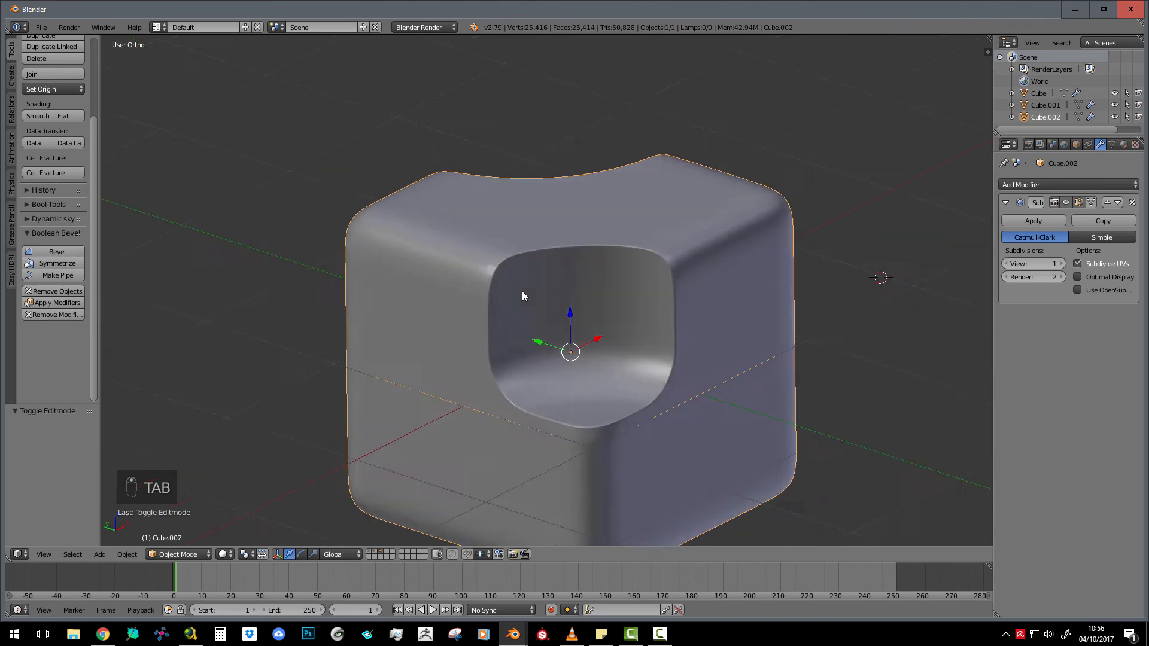
middle_click_drag(522, 291, 611, 278)
middle_click_drag(604, 278, 559, 262)
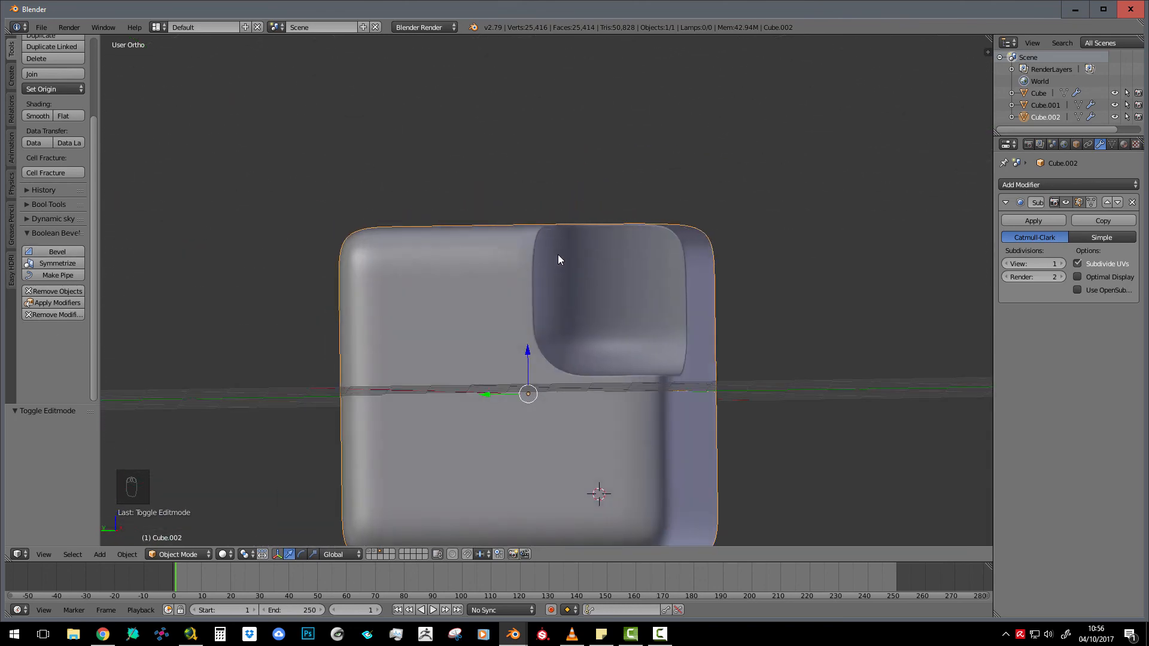